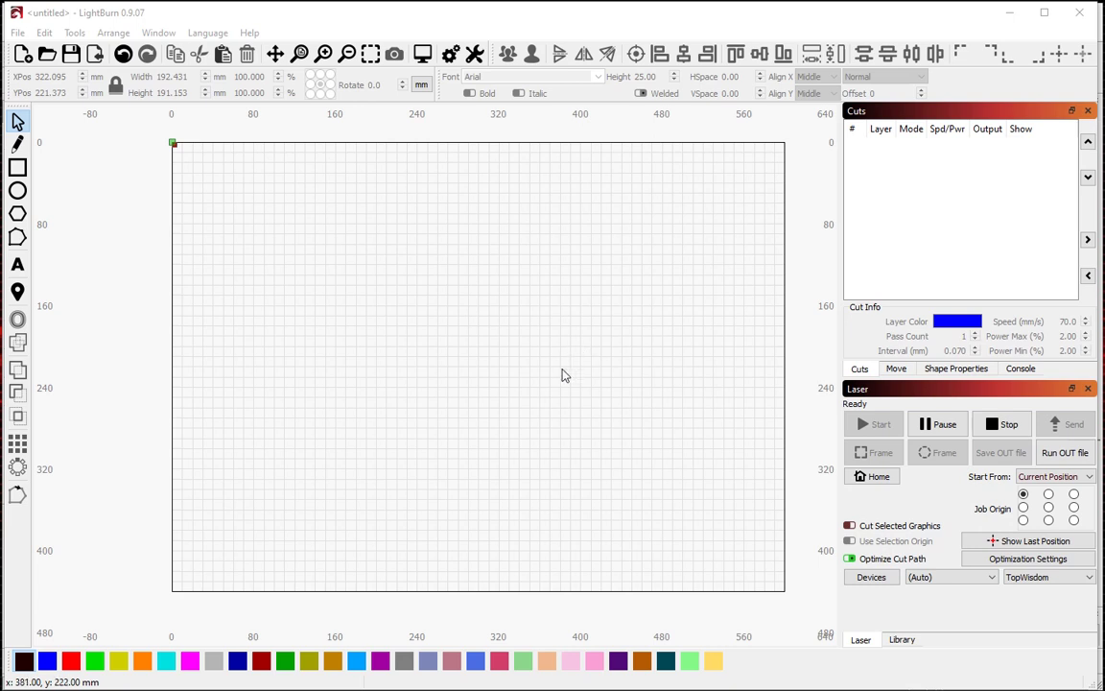
click(463, 369)
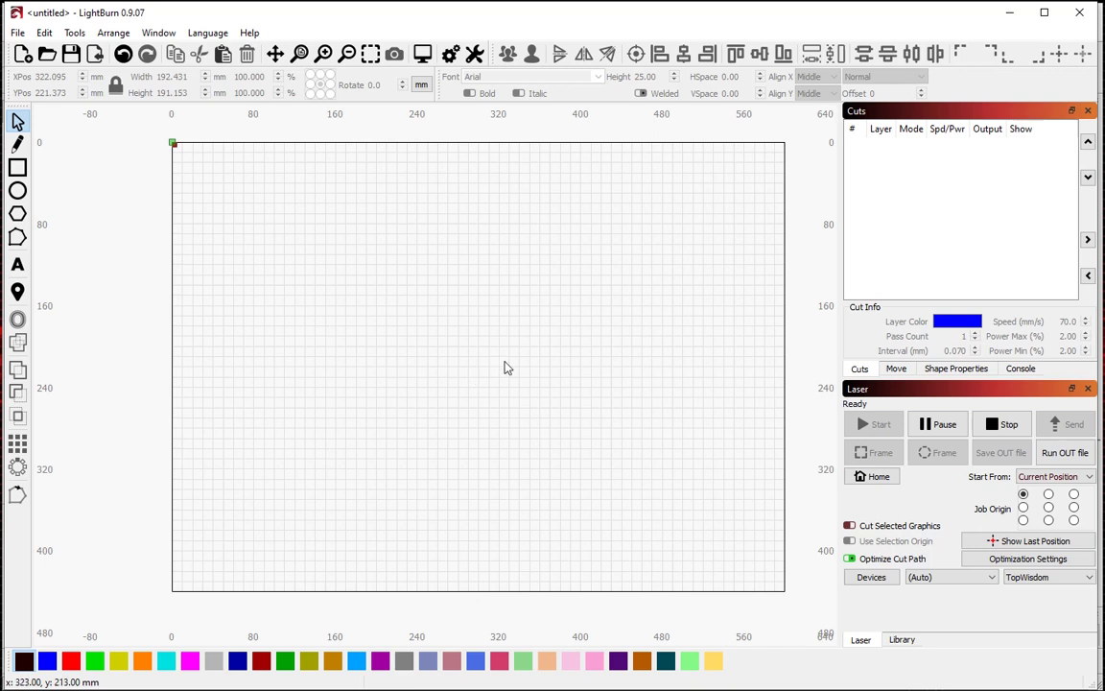
scroll(633, 381, up, 1)
scroll(483, 388, down, 1)
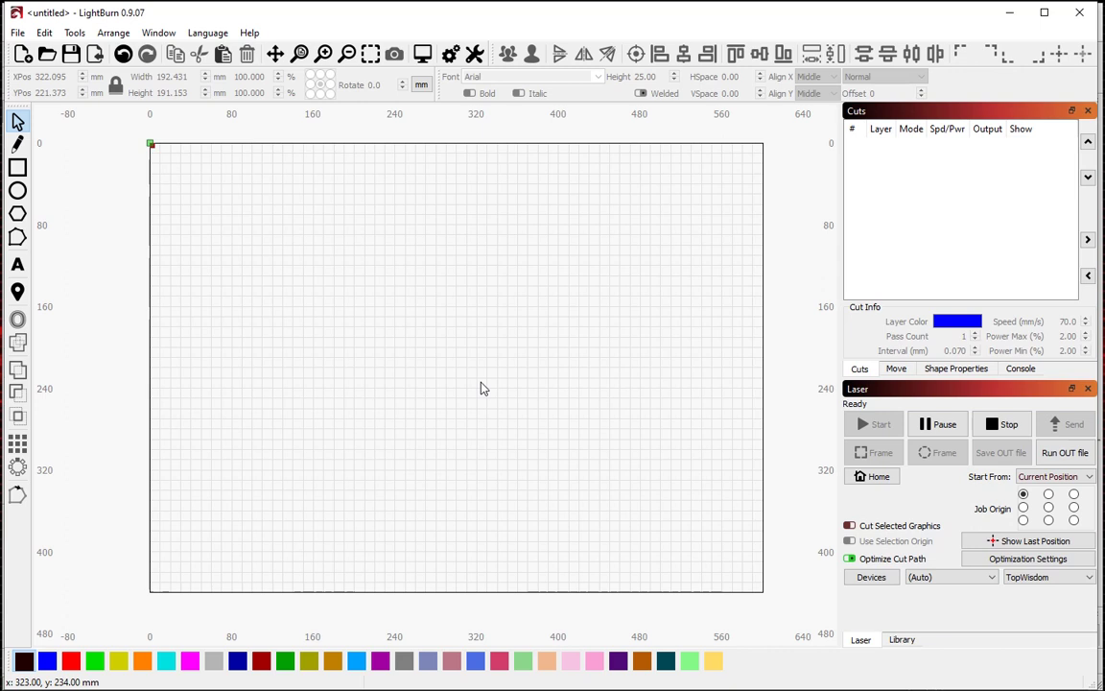
- Import the file Stump.ai from the Test Files folder
click(377, 400)
key(ctrl+i)
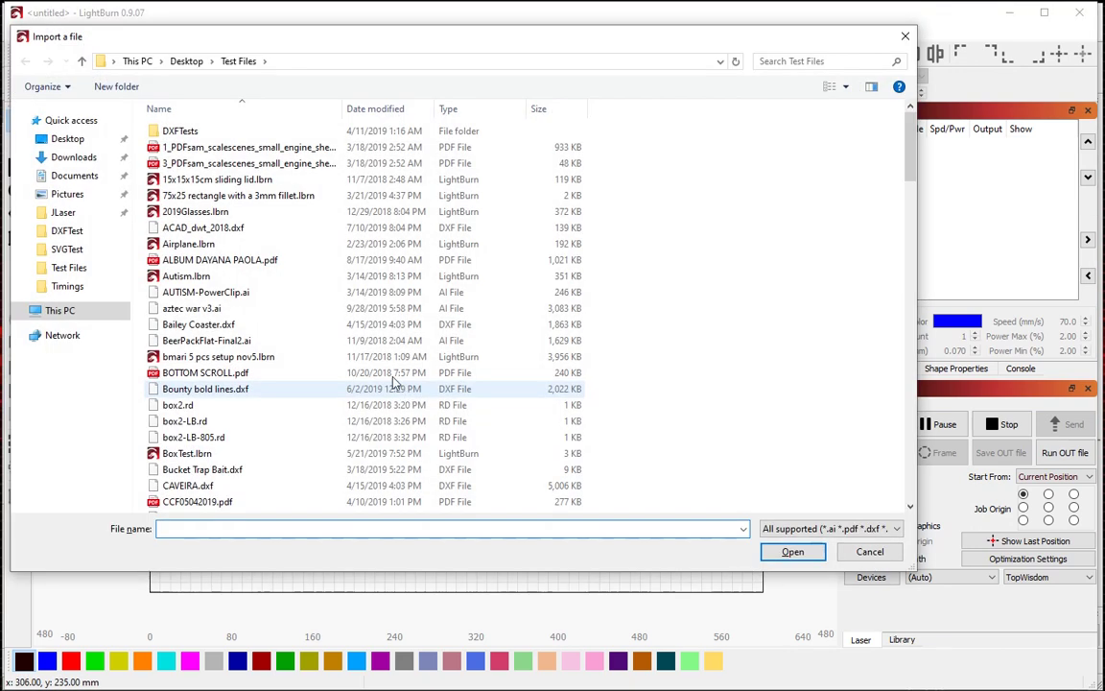
click(278, 314)
text(st)
key(Down)
key(Down)
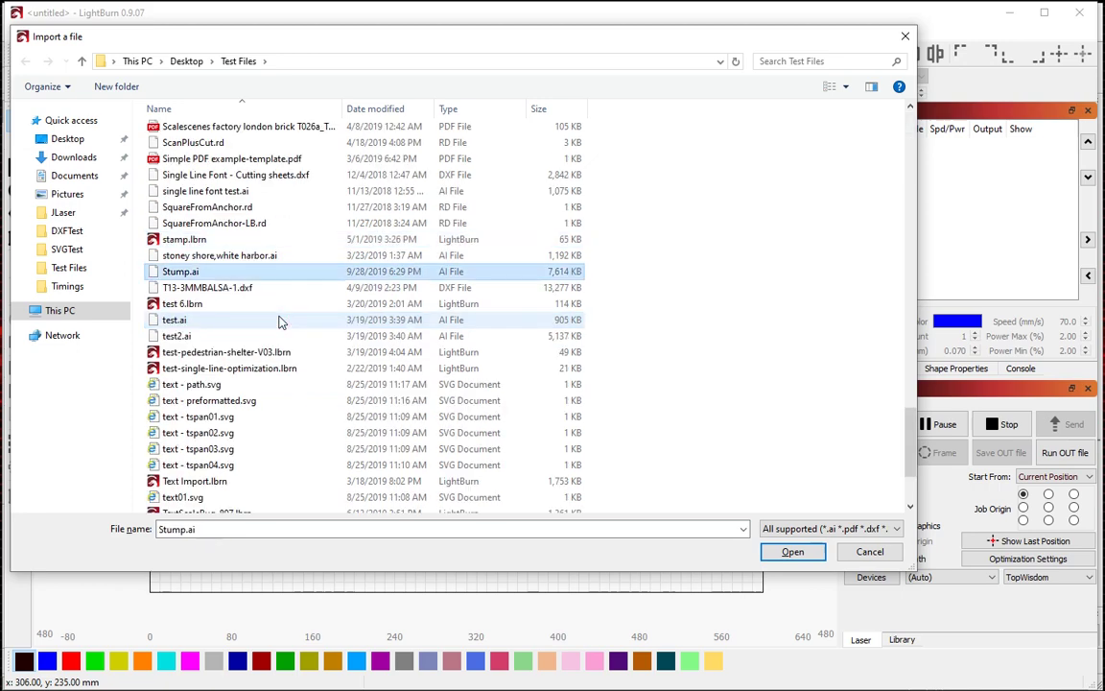
key(Return)
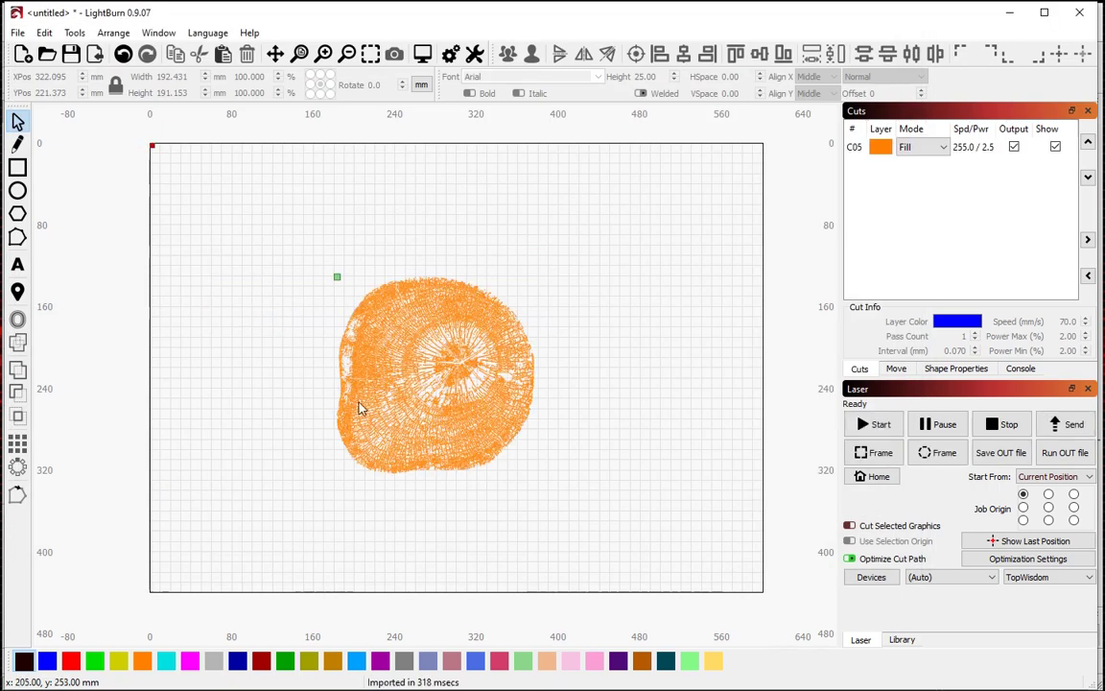
- Ungroup the imported stump artwork, then select its outer outline on its own and deselect it
scroll(326, 361, up, 2)
scroll(331, 359, up, 1)
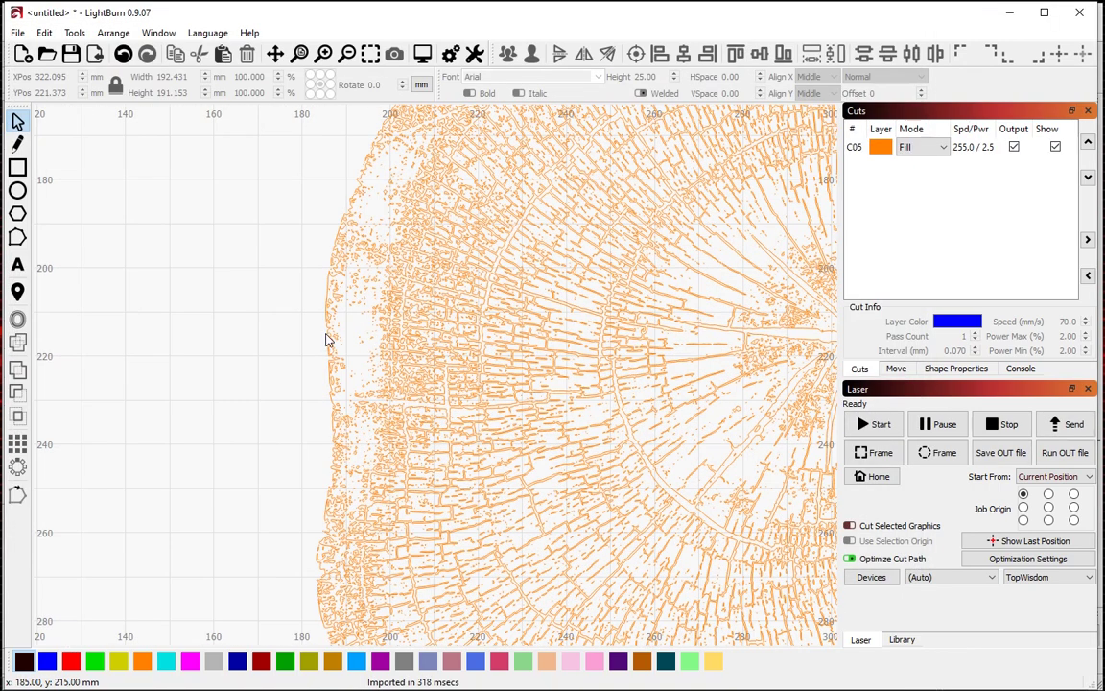
click(327, 340)
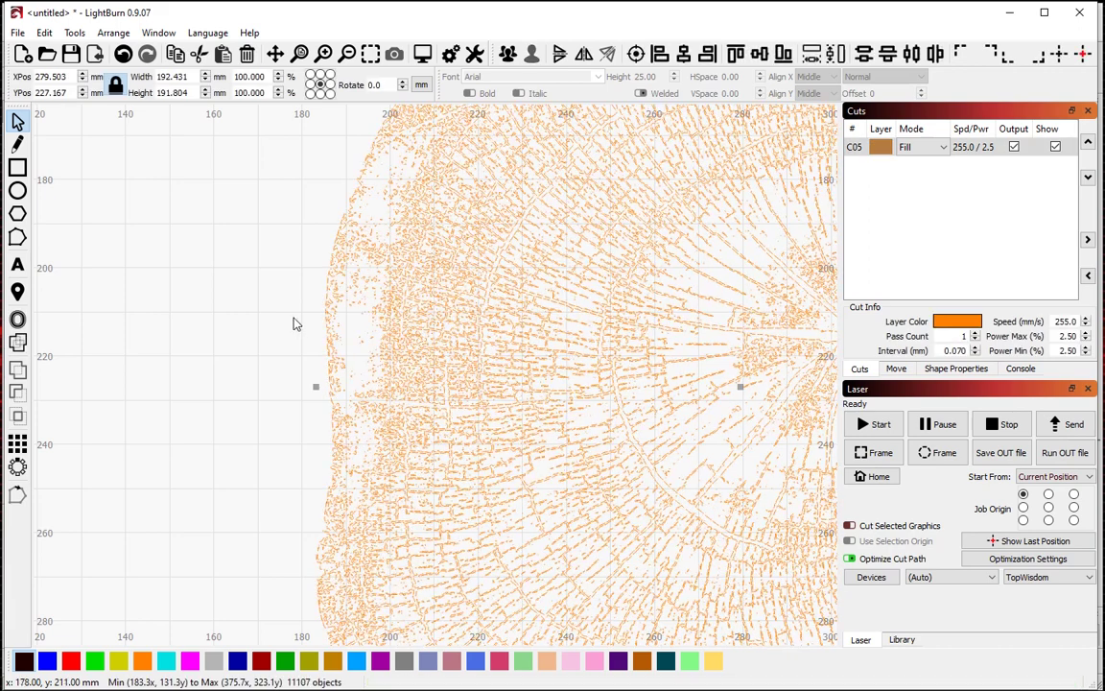
click(292, 335)
click(325, 326)
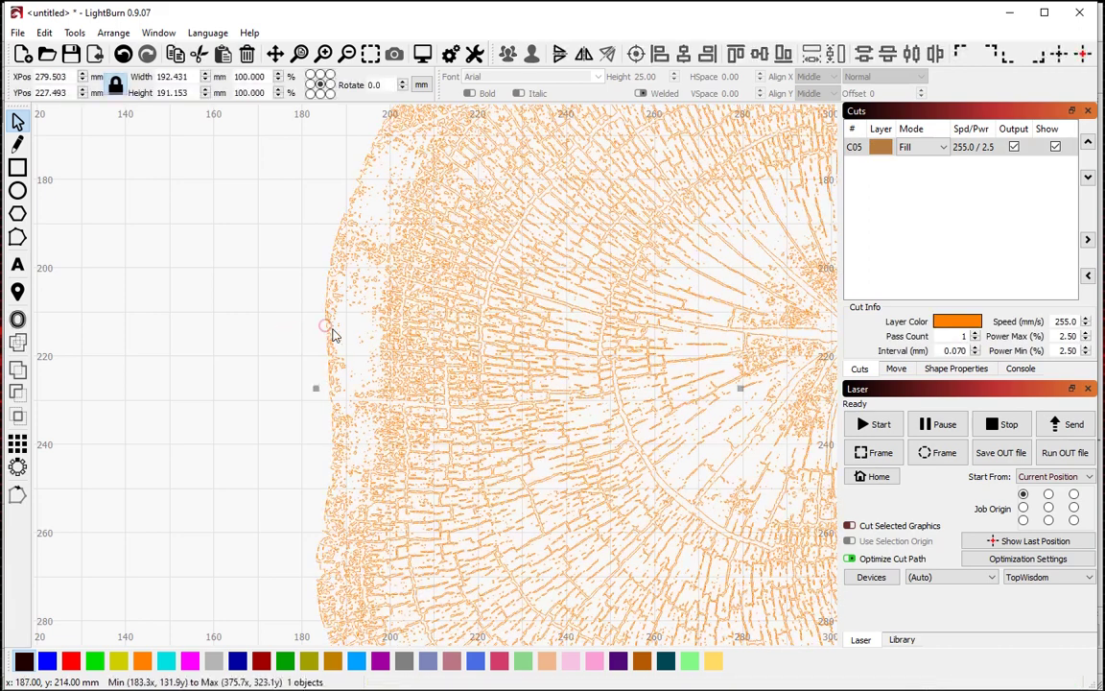
scroll(297, 326, down, 1)
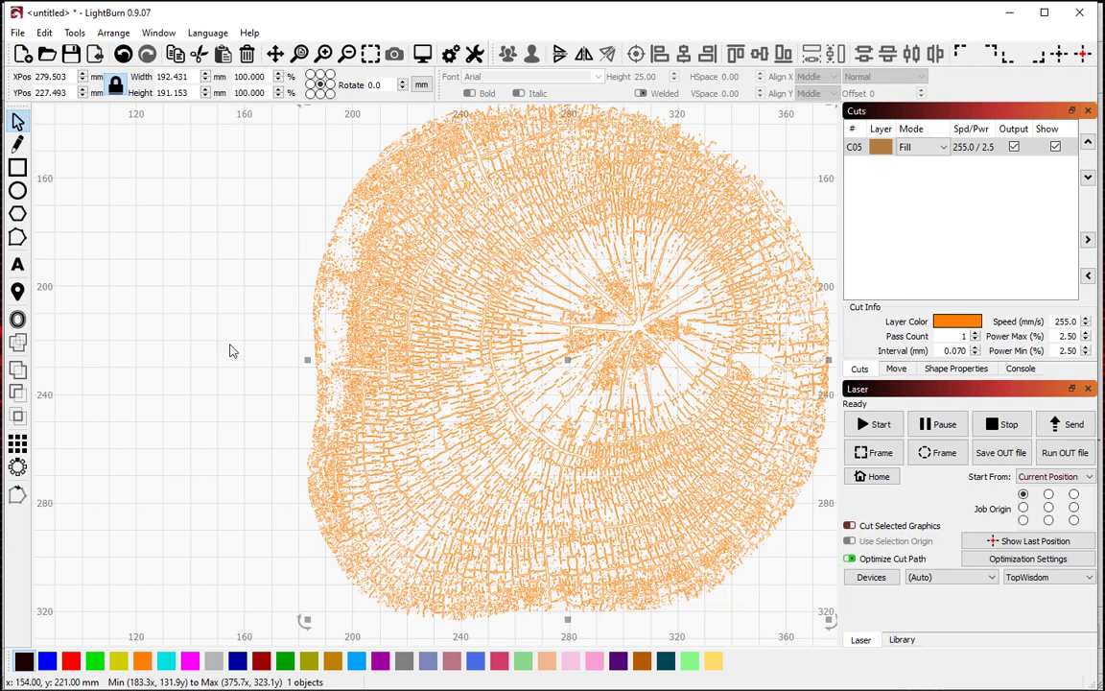
scroll(170, 307, down, 1)
click(165, 299)
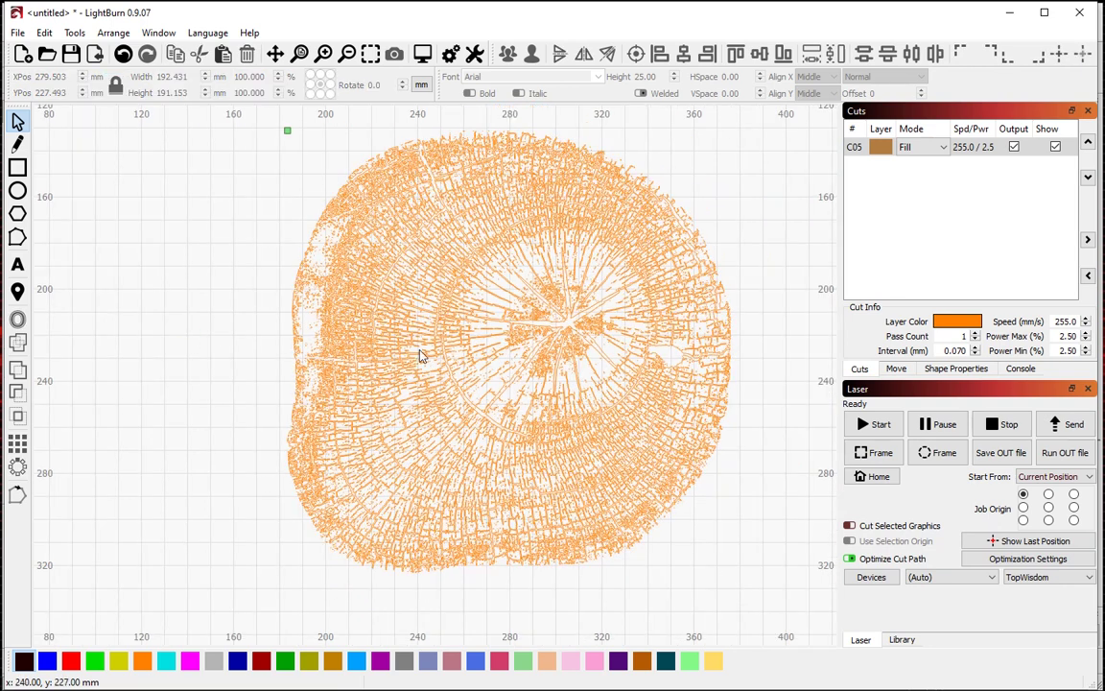
- Keep the orange C05 layer in Fill mode and set its line interval to 0.100 mm
click(913, 147)
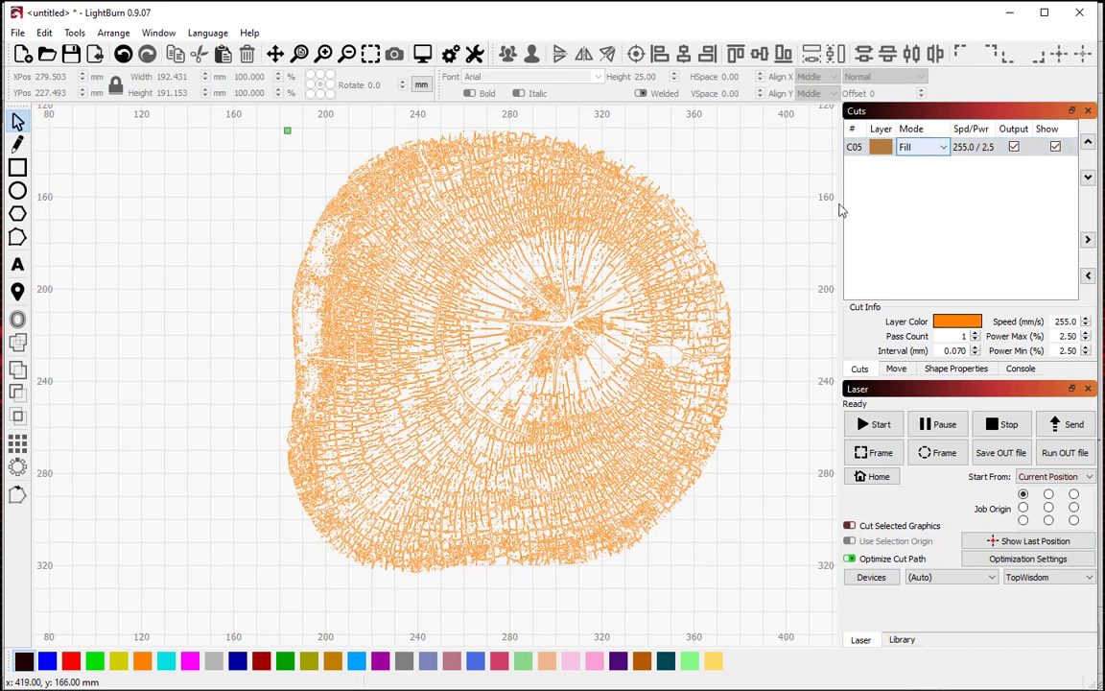
scroll(417, 400, down, 1)
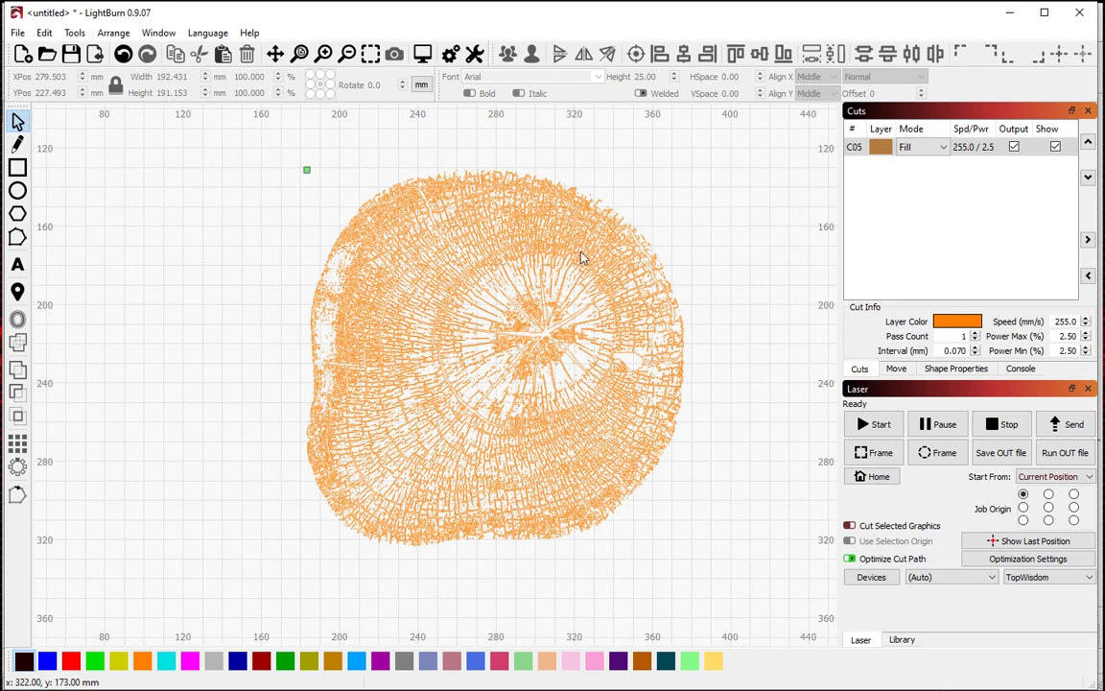
scroll(580, 257, up, 1)
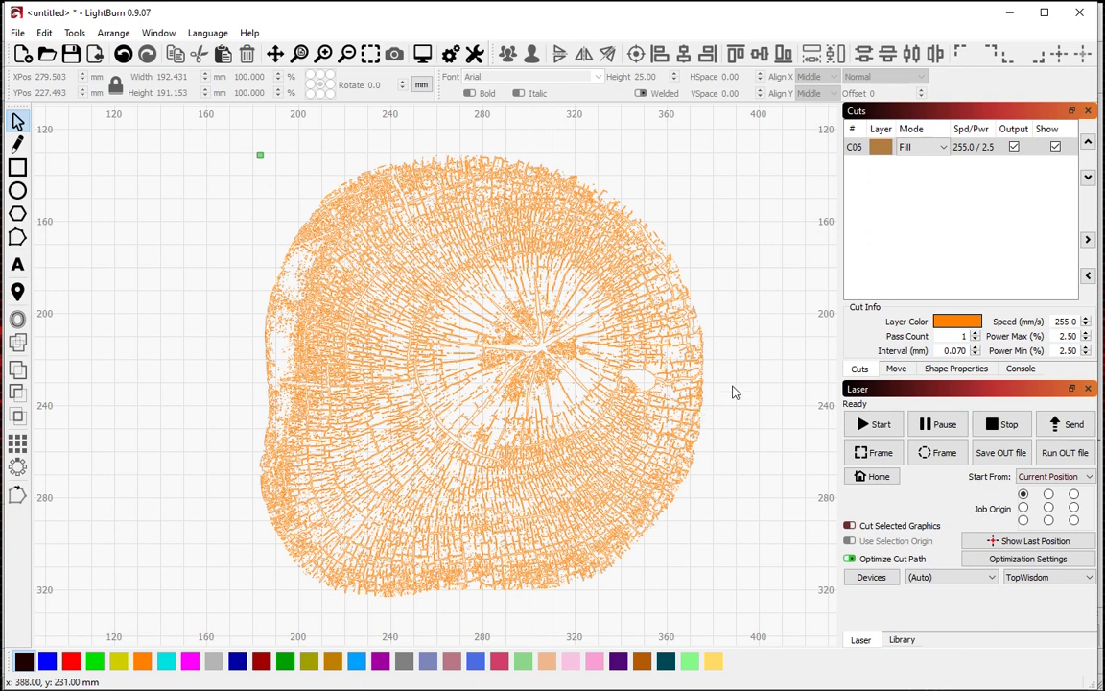
double_click(945, 349)
text(1.000)
double_click(941, 349)
text(0.100)
key(Tab)
click(161, 259)
- Assign only the stump's outer outline to the blue C01 layer and inspect how far the outline extends around the shape
scroll(268, 342, up, 8)
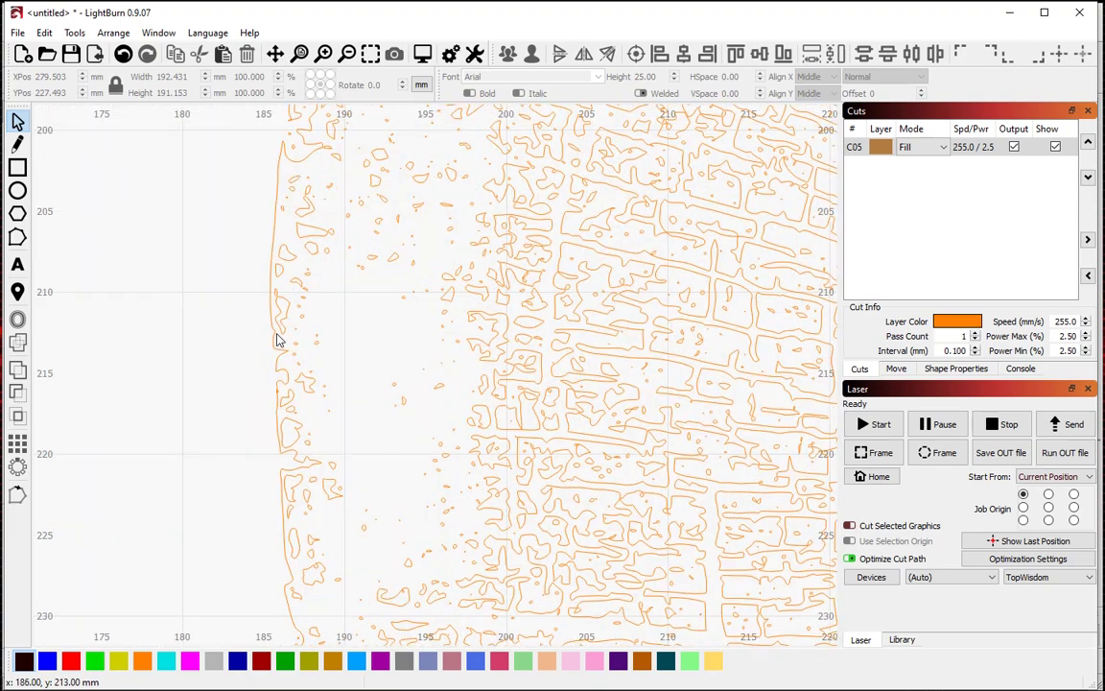
click(276, 339)
click(47, 660)
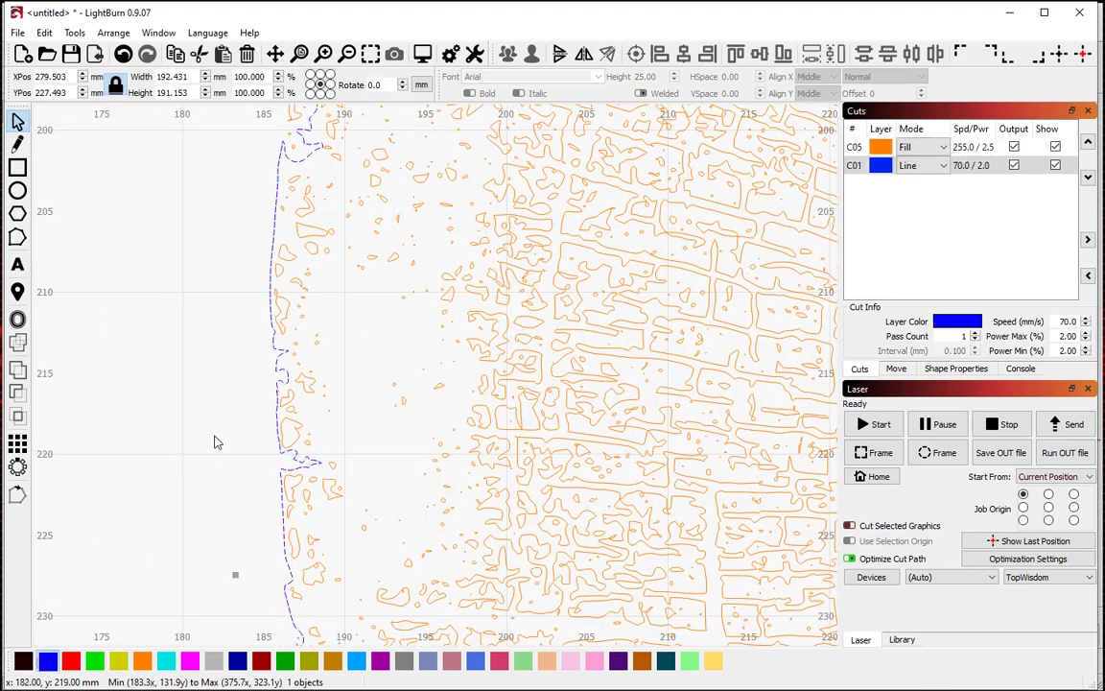
scroll(215, 442, down, 8)
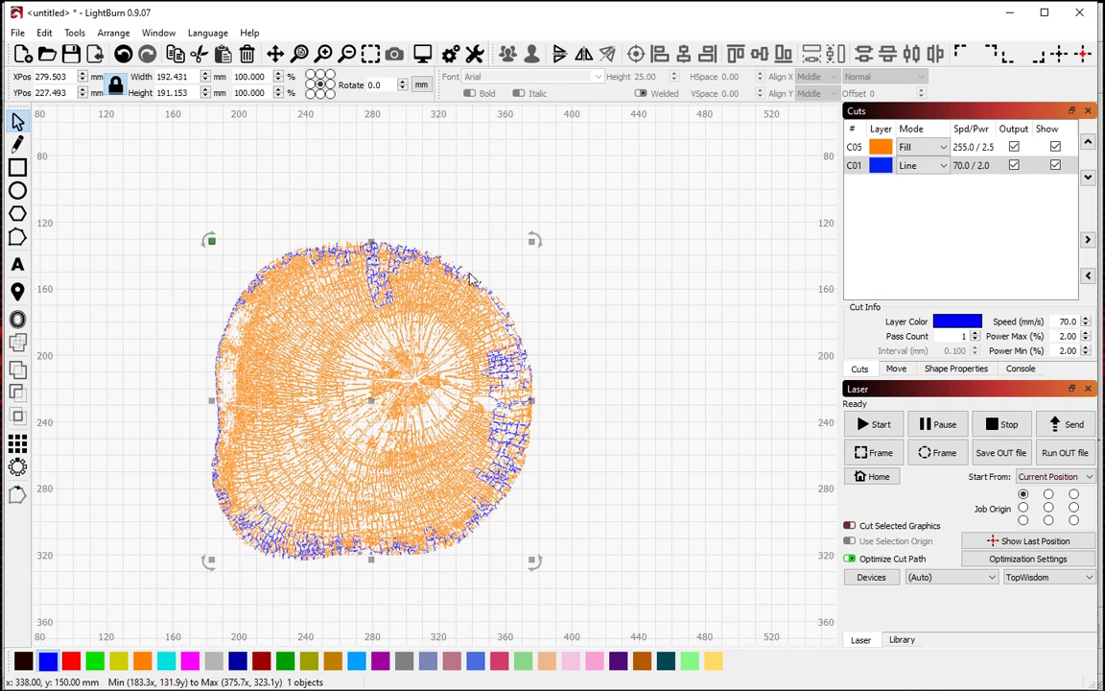
scroll(202, 491, up, 2)
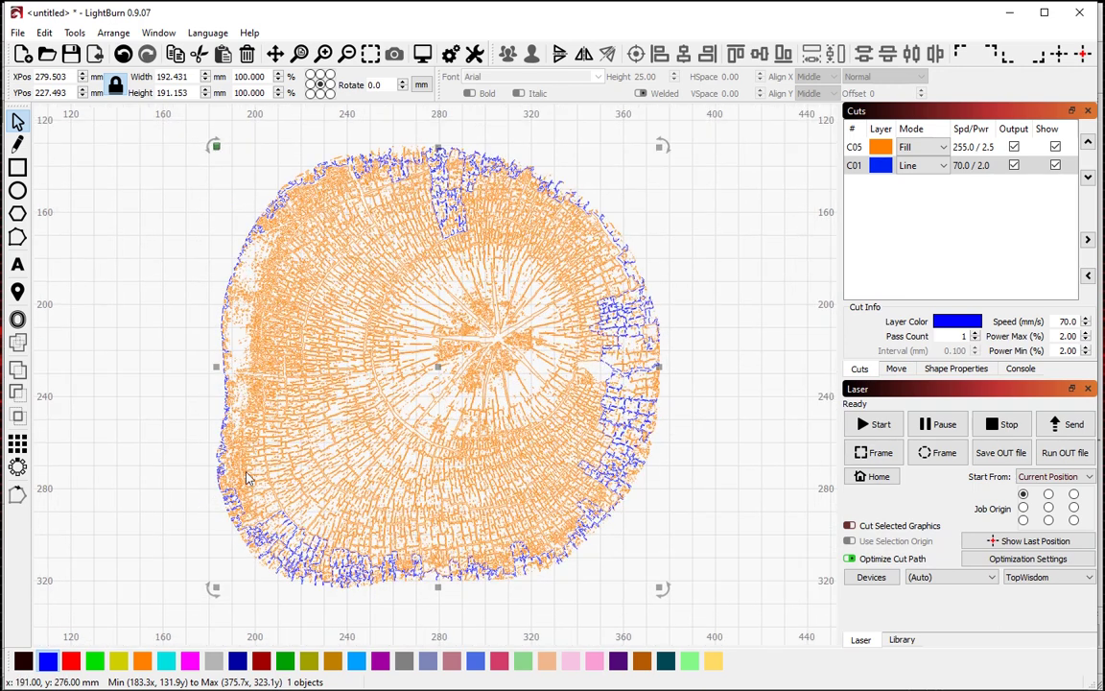
scroll(221, 383, up, 3)
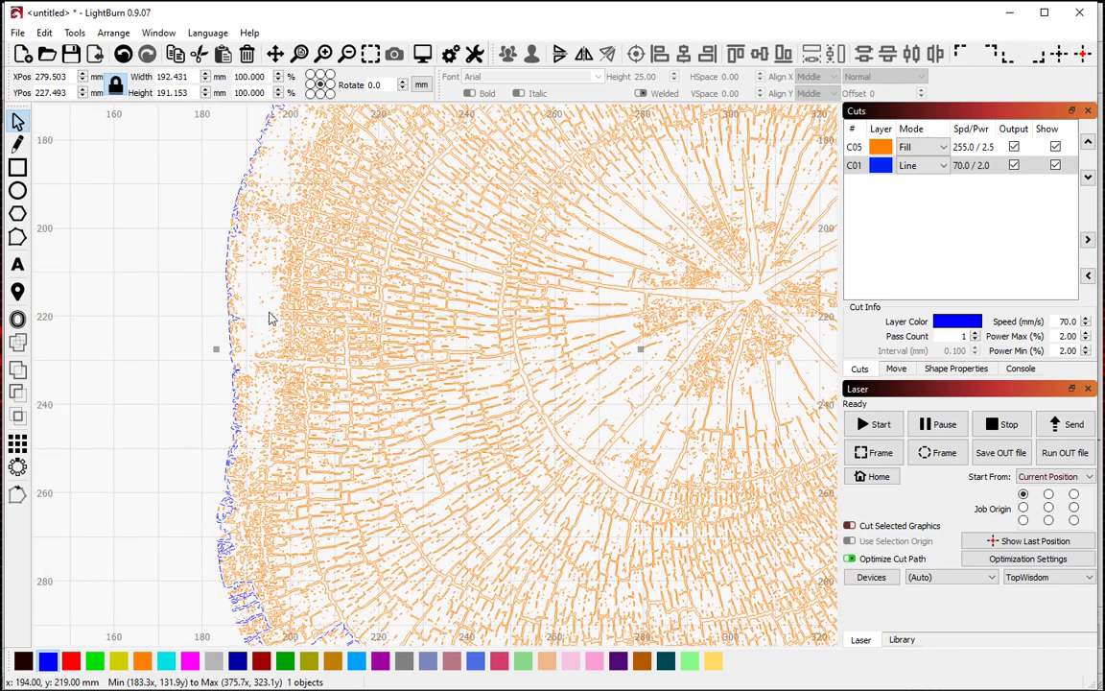
scroll(125, 272, down, 1)
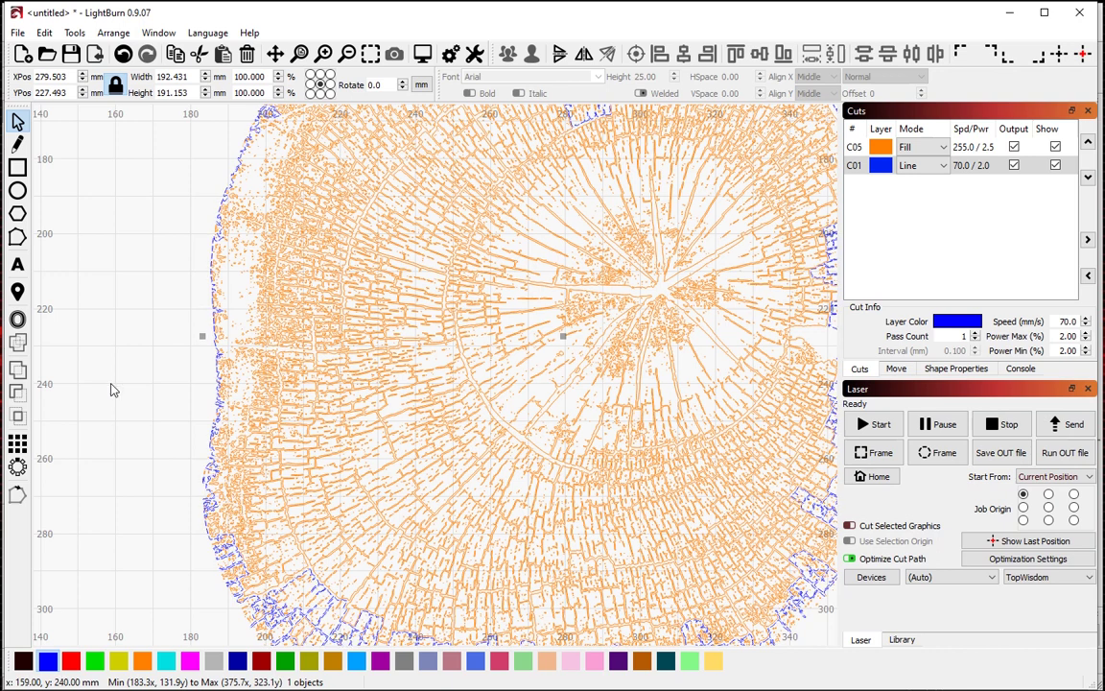
scroll(110, 388, down, 1)
- Draw two concentric circles about 18 mm and 12.7 mm in diameter in the empty area beside the stump
key(e)
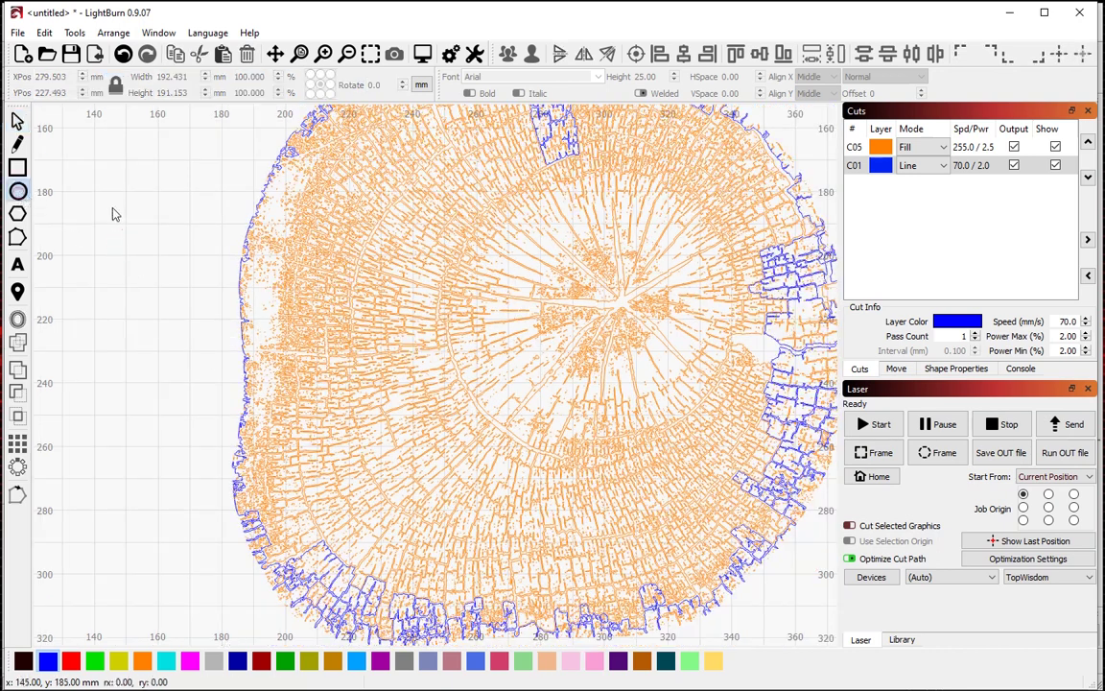
drag(111, 208, 164, 256)
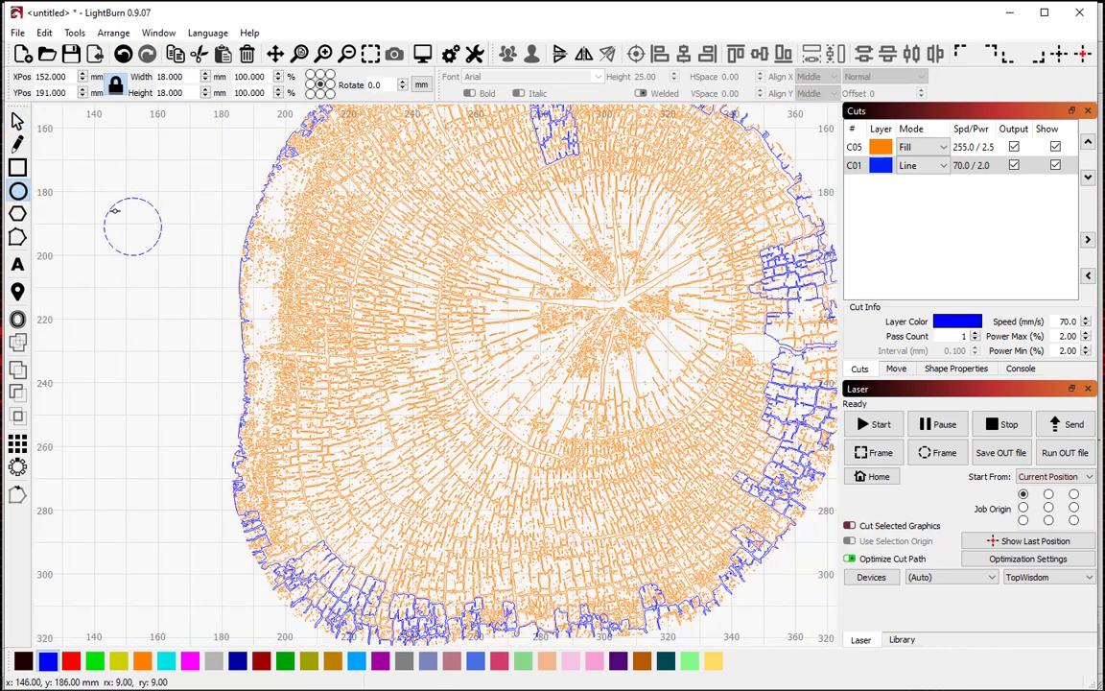
drag(113, 209, 117, 212)
key(Escape)
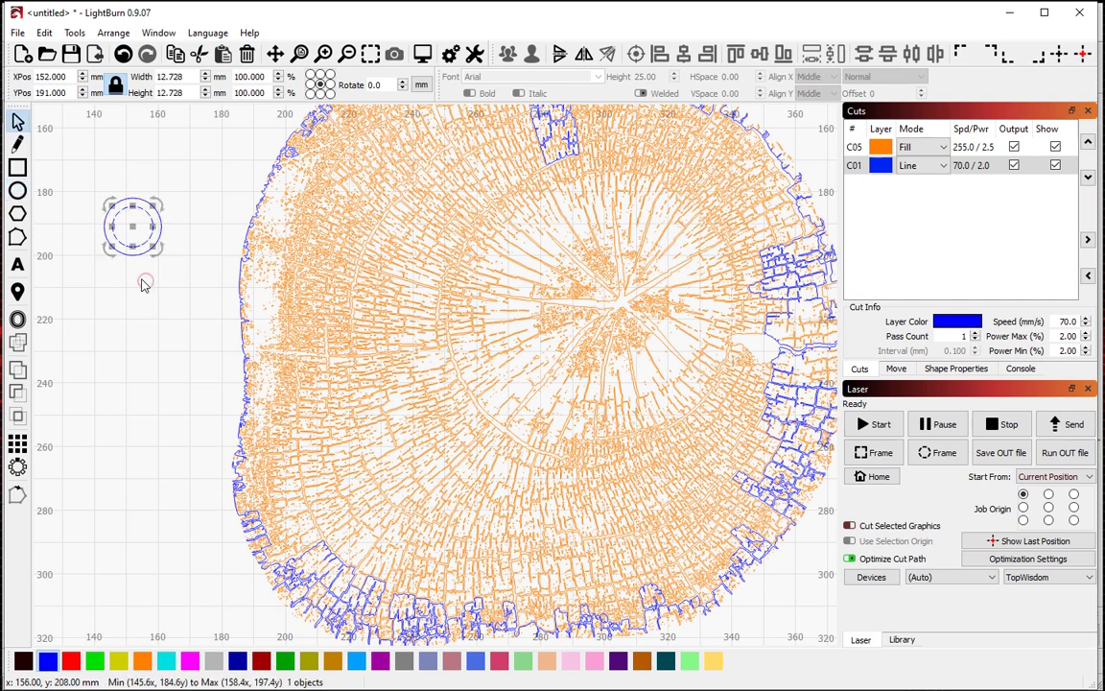
click(141, 284)
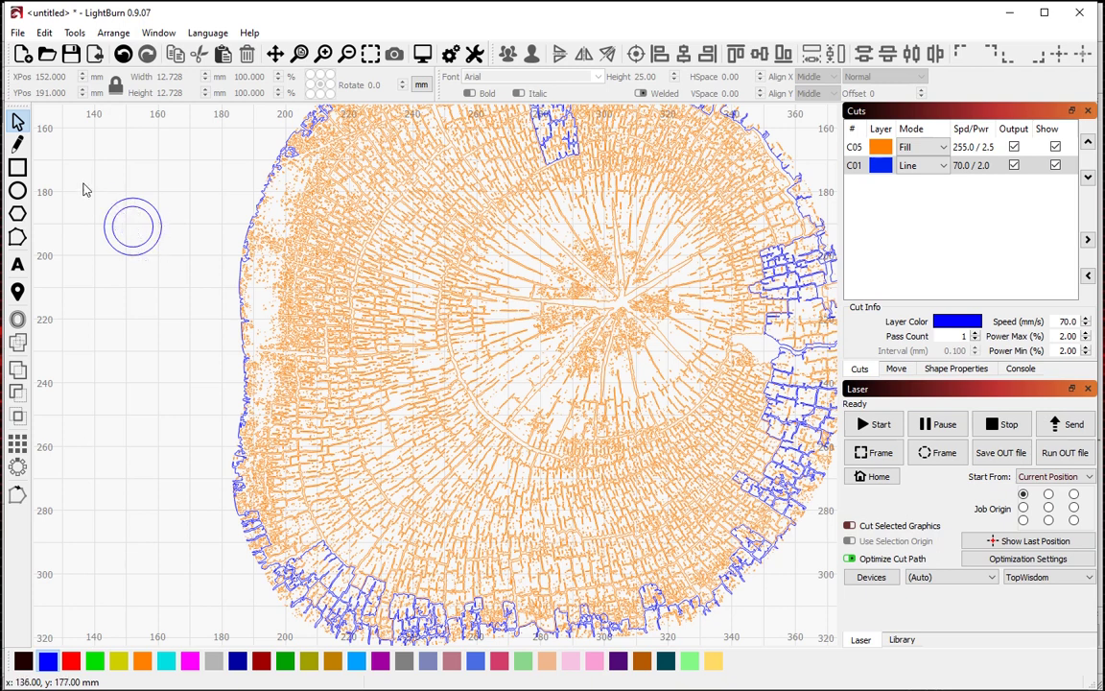
- Select both concentric circles together and delete them
drag(81, 171, 165, 251)
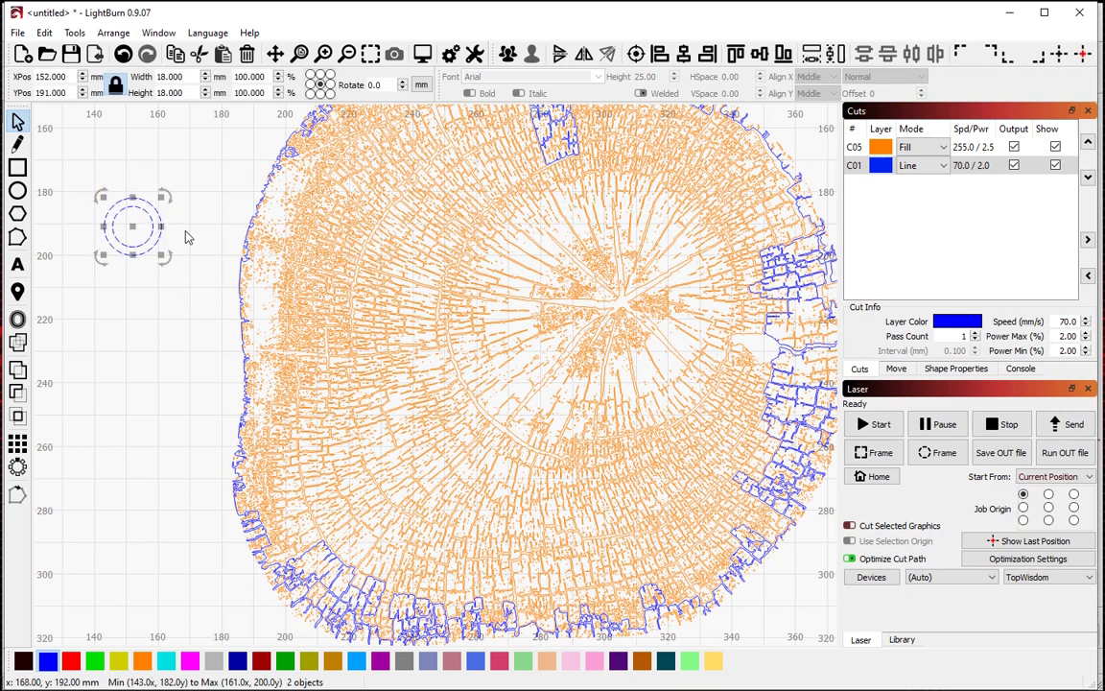
key(Delete)
scroll(195, 363, down, 1)
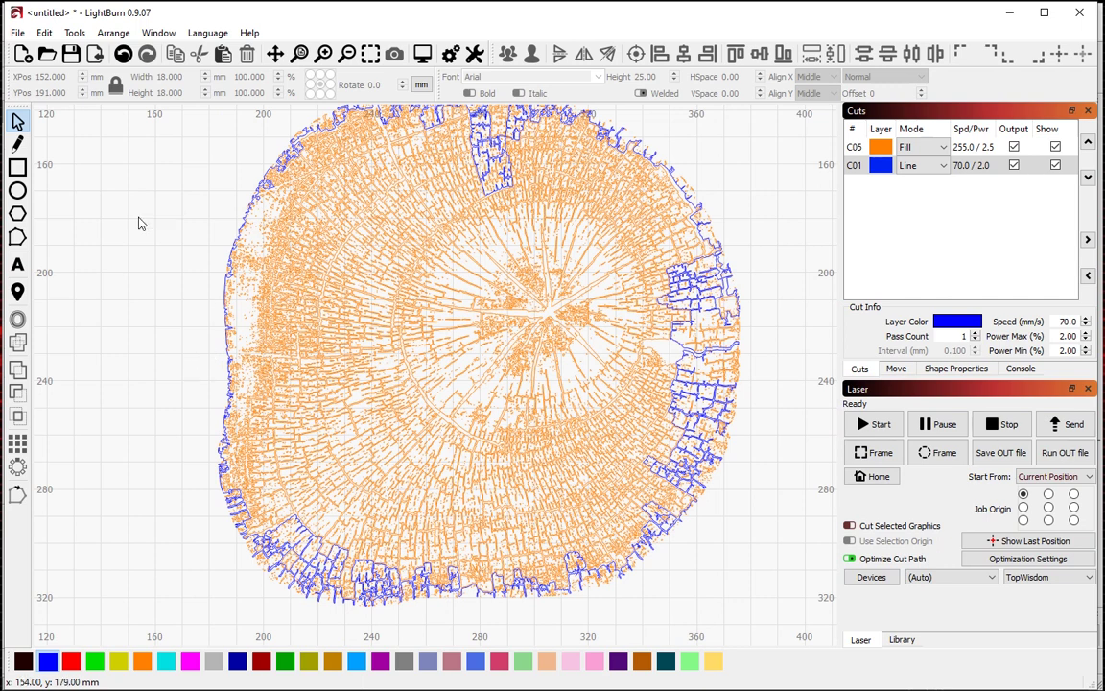
- Restore the deleted circles and paste a copy of the pair above the originals
key(ctrl+z)
click(119, 177)
drag(75, 182, 159, 267)
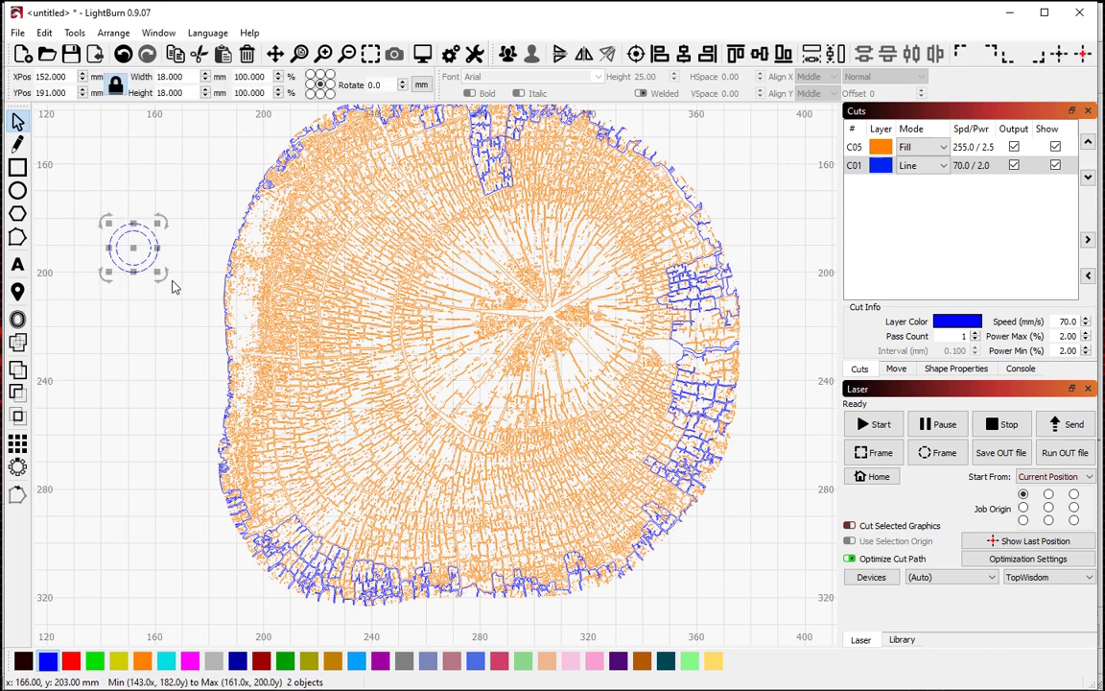
key(ctrl+v)
click(103, 170)
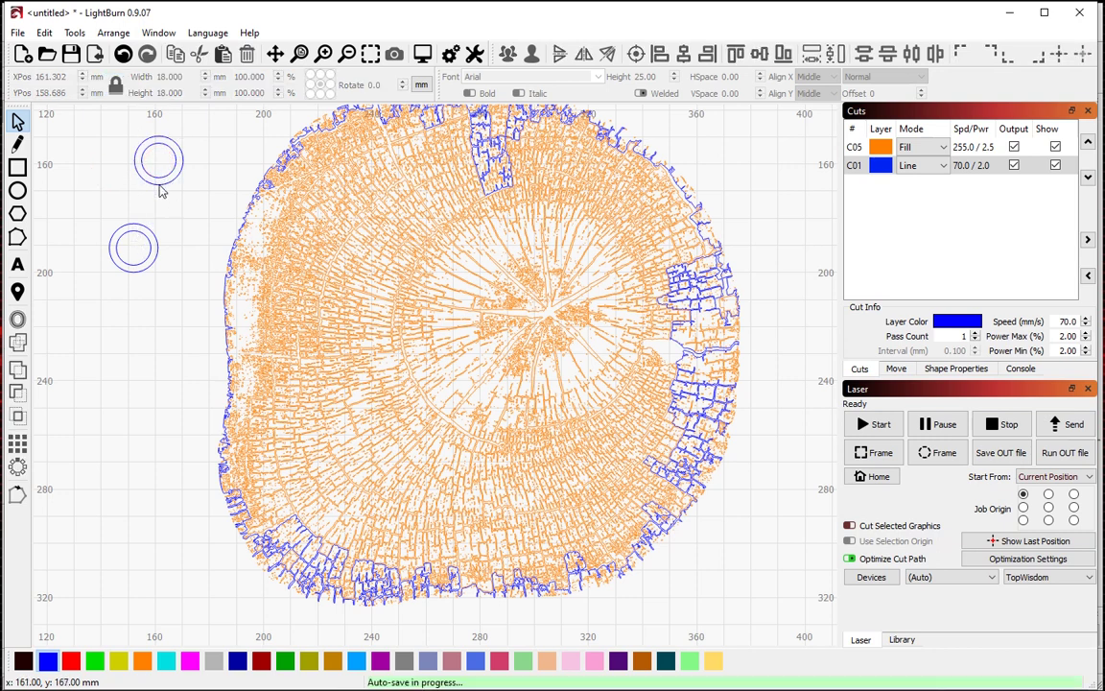
- Undo the pasted copy and the drawing of both concentric circles
scroll(154, 183, down, 1)
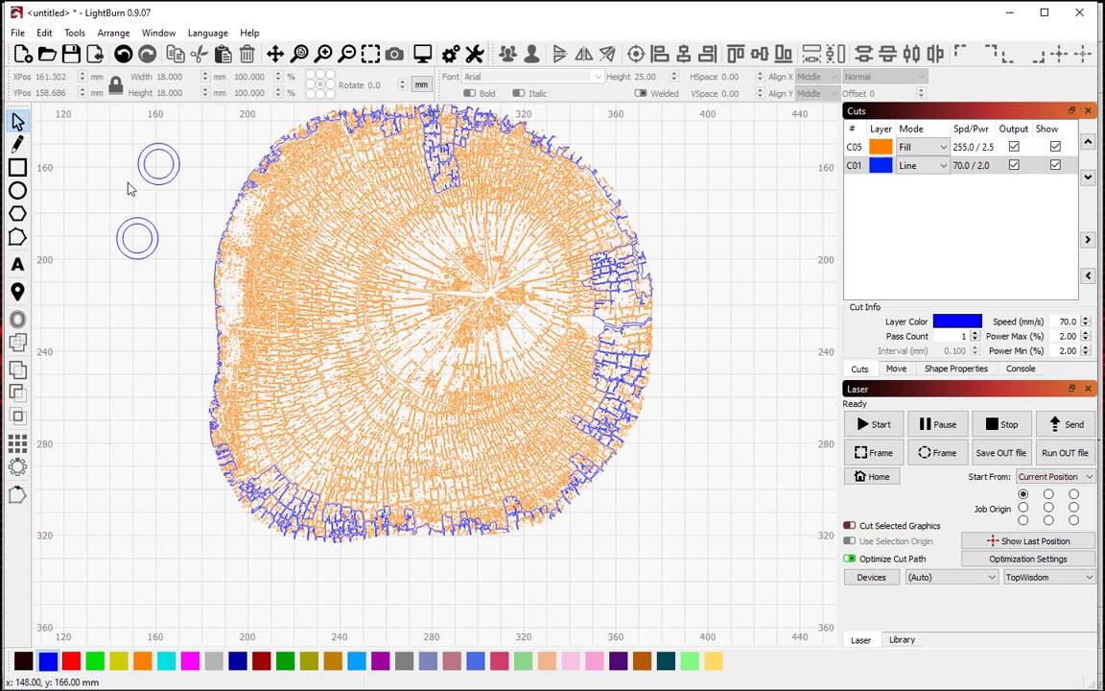
key(ctrl+z)
key(ctrl+z)
key(ctrl+z)
click(143, 209)
click(123, 231)
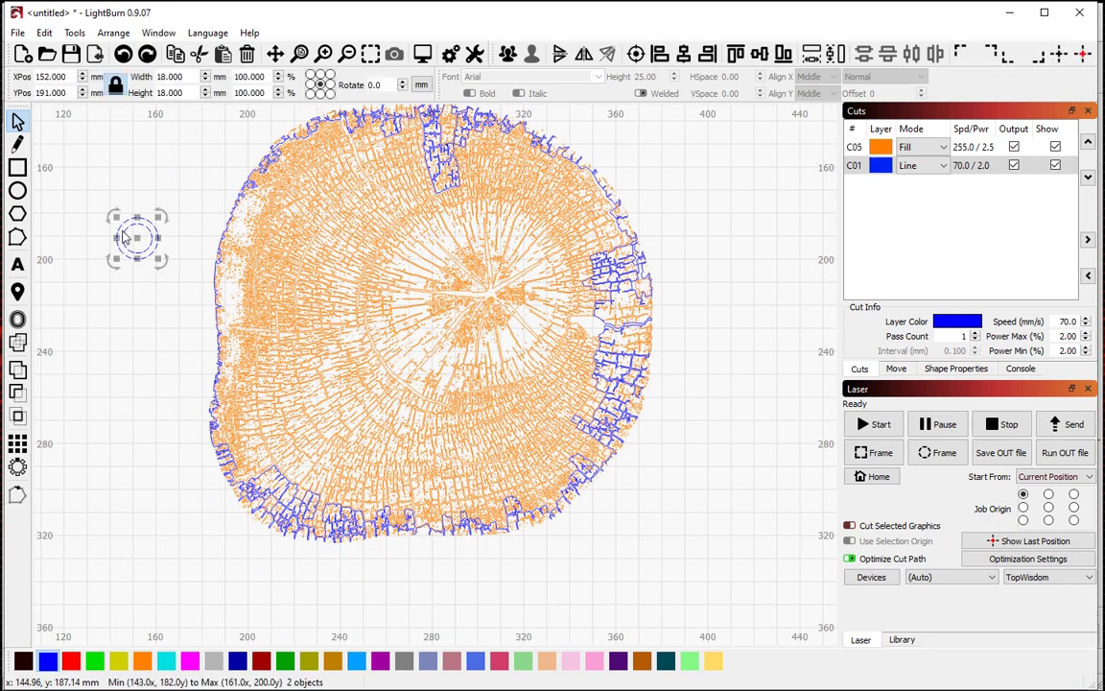
key(ctrl+z)
key(ctrl+z)
key(ctrl+z)
key(ctrl+z)
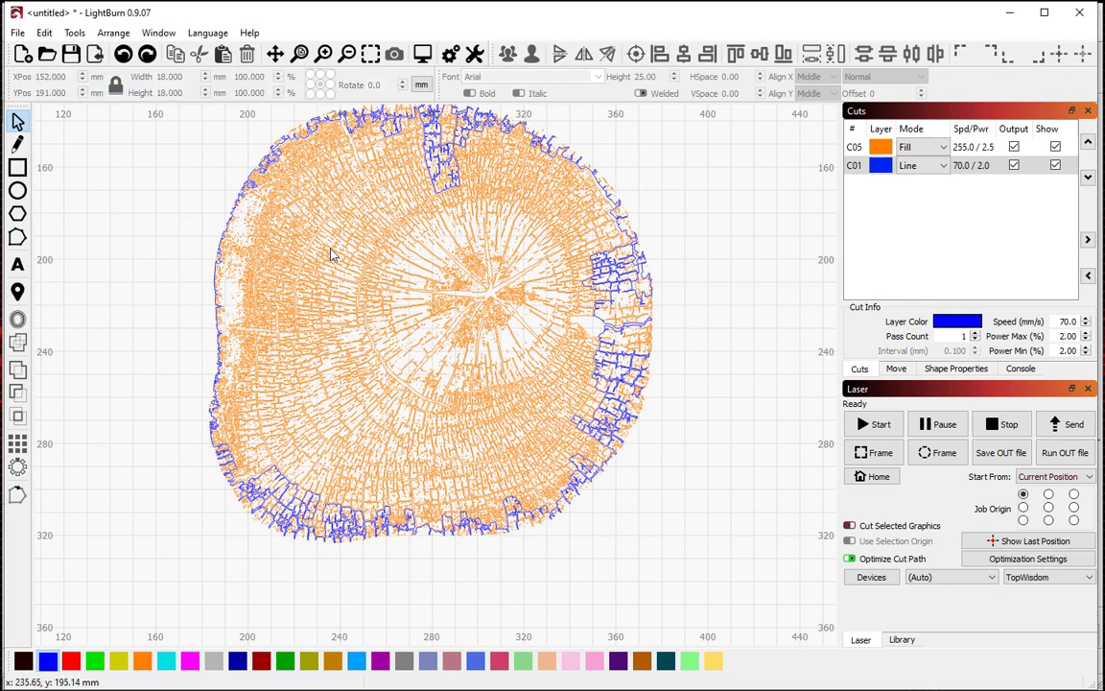
- Assign all of the stump artwork to the orange C05 layer, then preview the laser job and close the preview
scroll(345, 475, down, 1)
scroll(253, 305, up, 1)
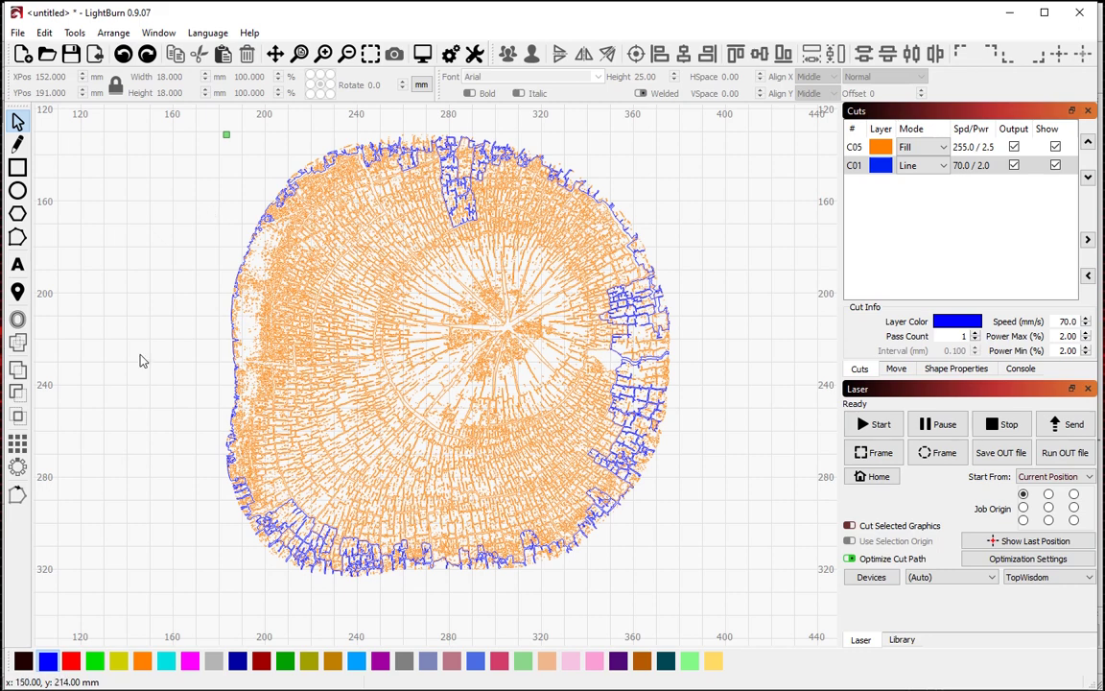
key(ctrl+a)
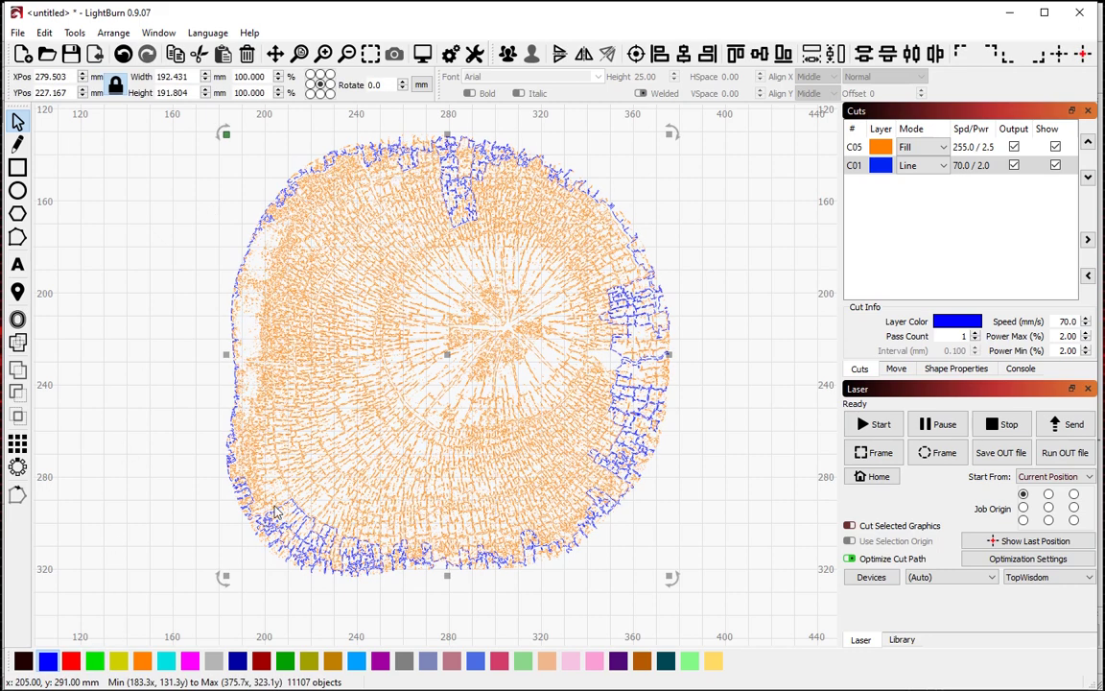
click(142, 660)
click(155, 438)
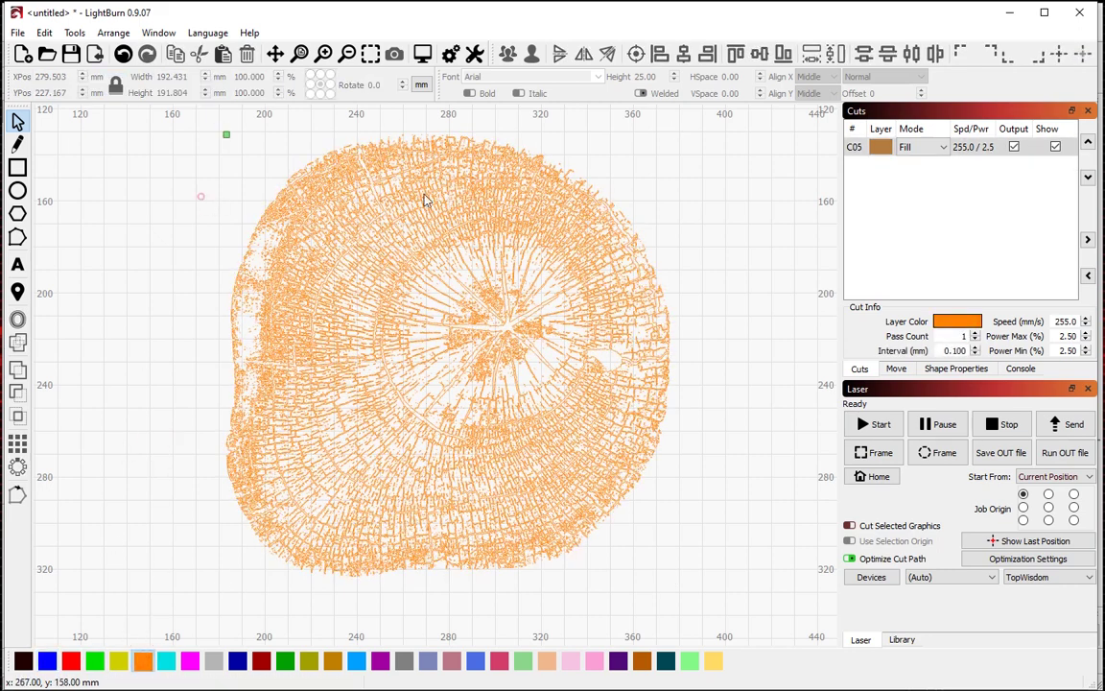
click(422, 55)
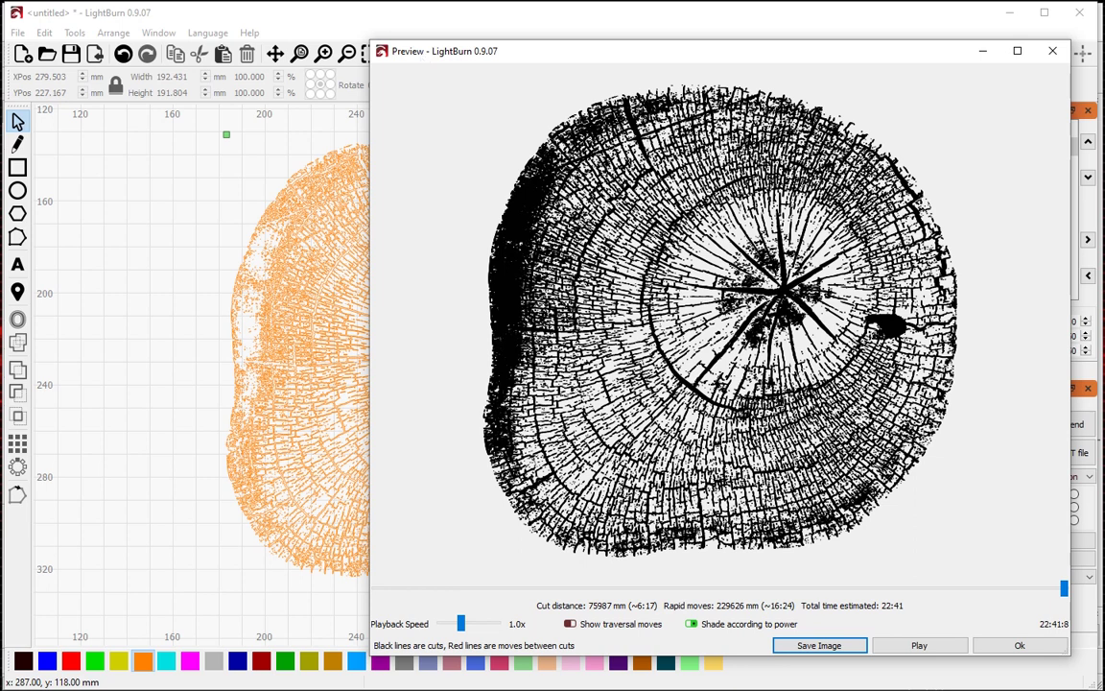
click(1020, 646)
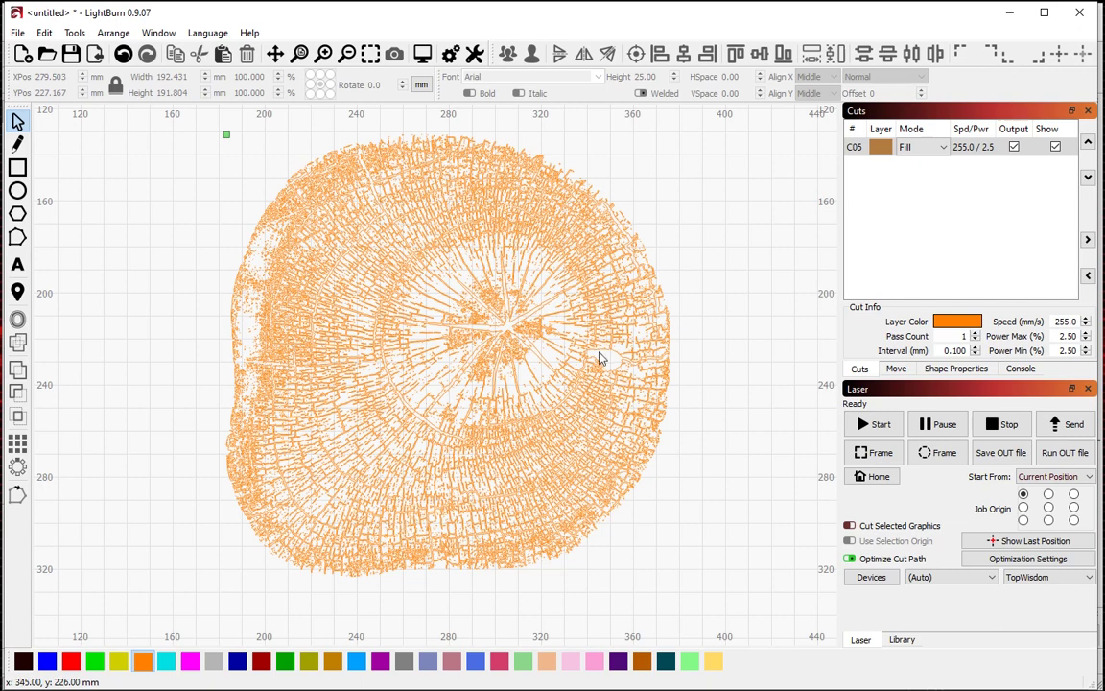
- Select the stump's outer outline and display its nodes for editing
scroll(542, 326, down, 2)
scroll(491, 339, up, 5)
scroll(493, 340, down, 3)
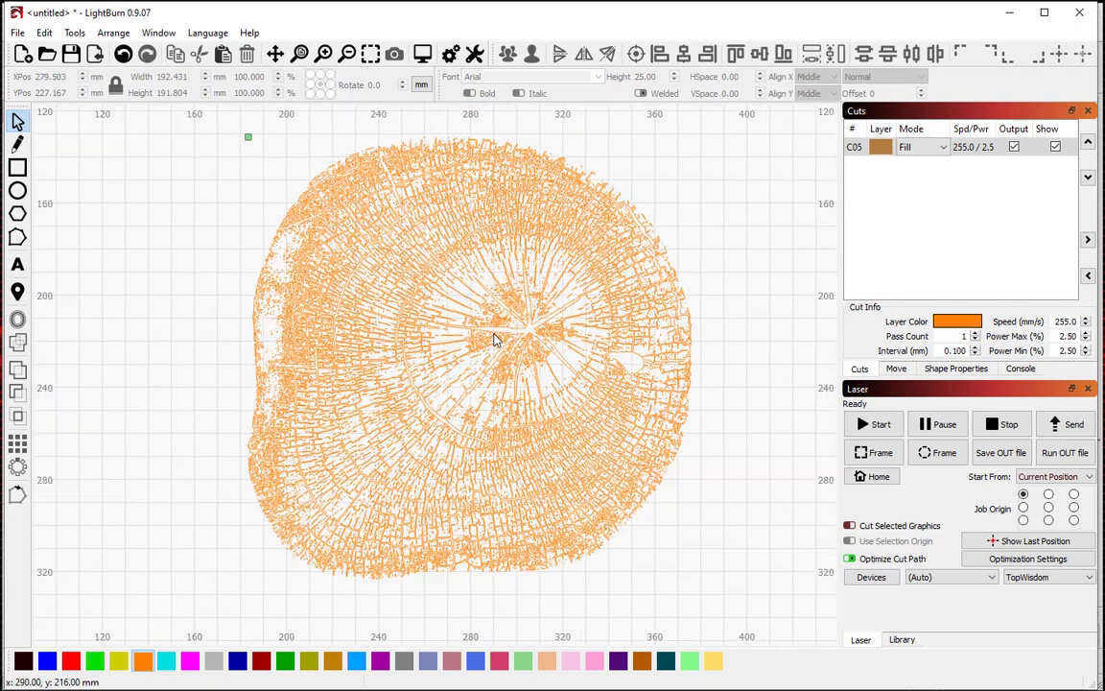
drag(454, 329, 536, 355)
scroll(489, 369, up, 1)
scroll(330, 254, up, 6)
scroll(330, 254, up, 5)
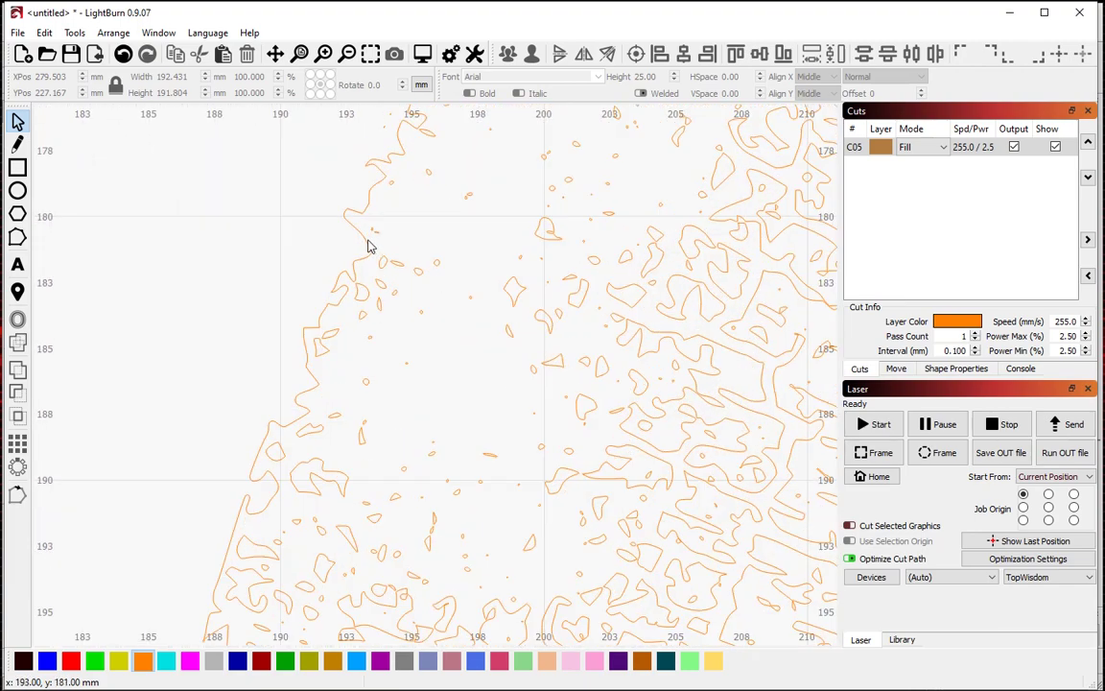
click(367, 242)
scroll(288, 413, down, 5)
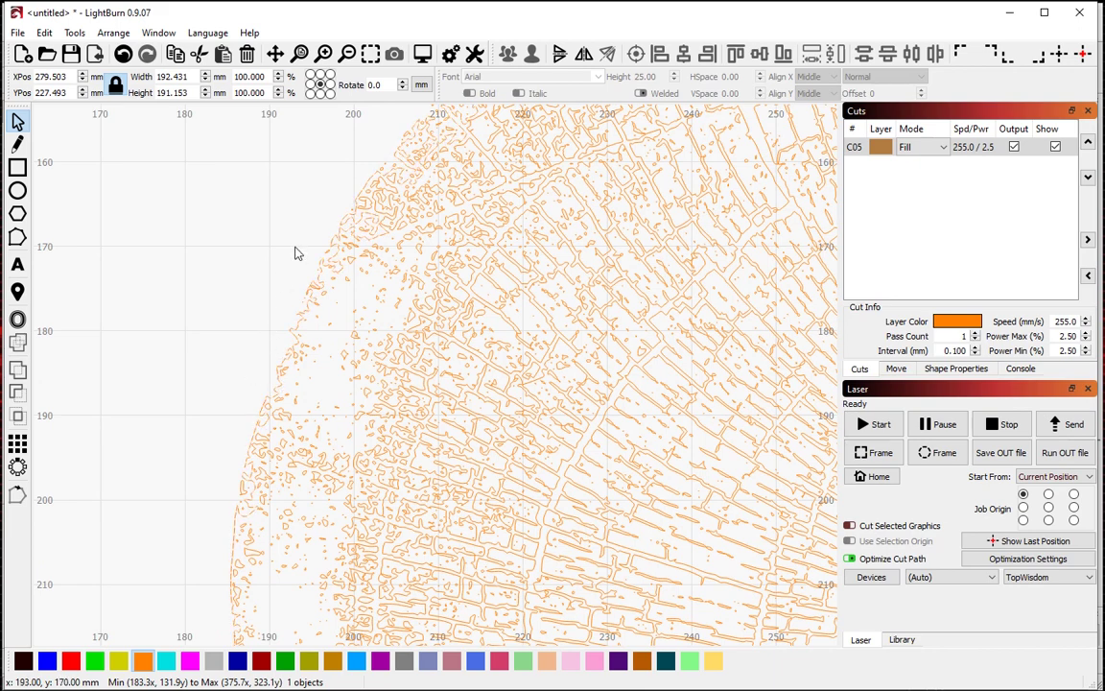
scroll(295, 253, down, 2)
scroll(308, 215, up, 4)
key(ctrl+grave)
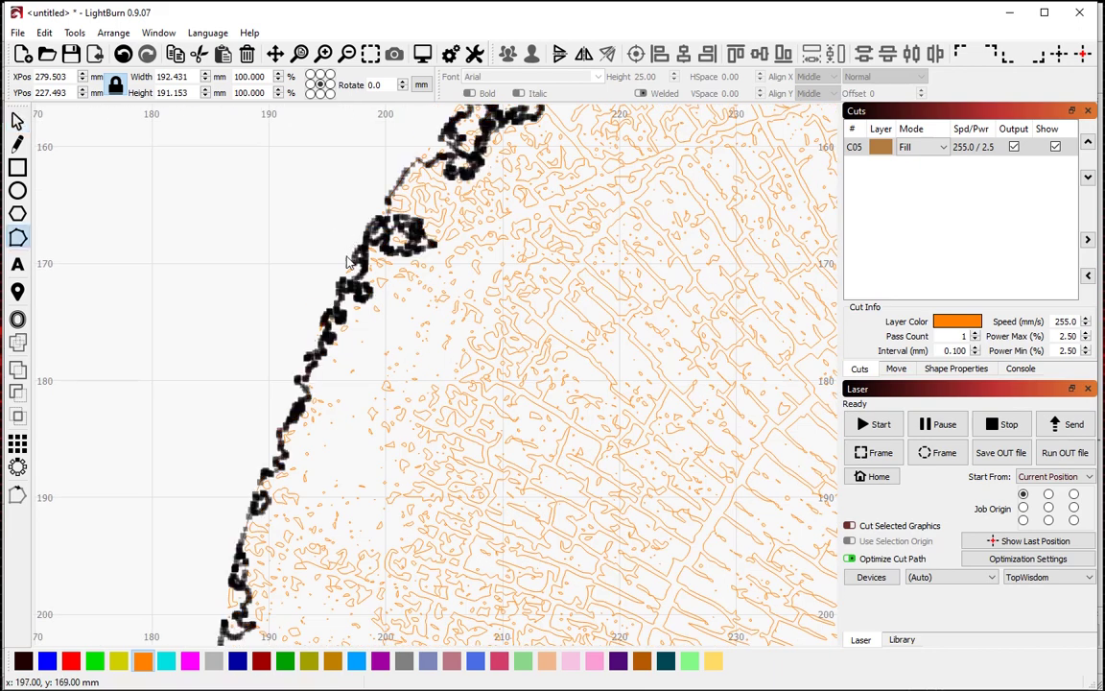
- Examine the nodes along the stump's ragged outer edge, then leave node editing and inspect the whole drawing
scroll(365, 240, up, 10)
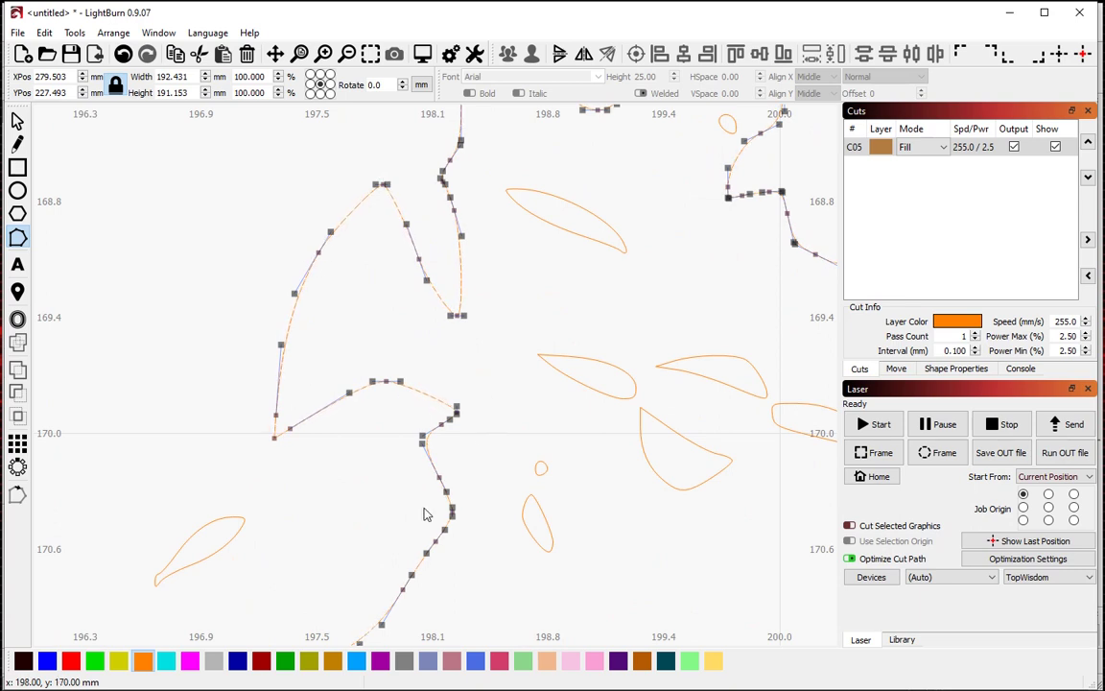
scroll(425, 514, down, 4)
scroll(454, 235, up, 4)
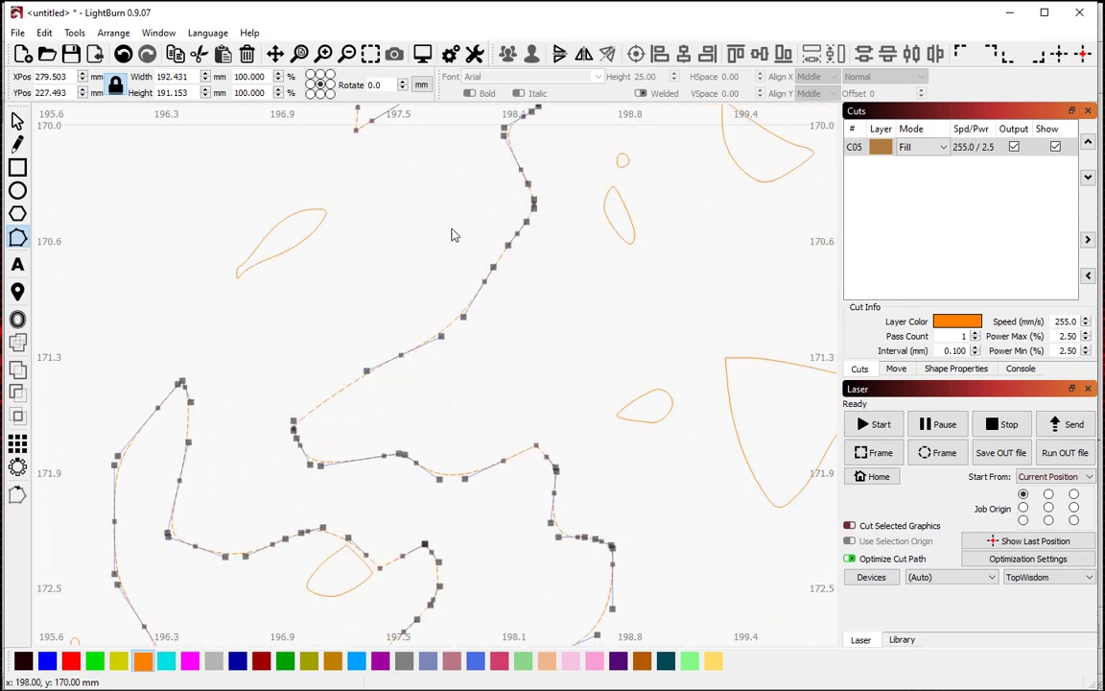
scroll(316, 279, down, 10)
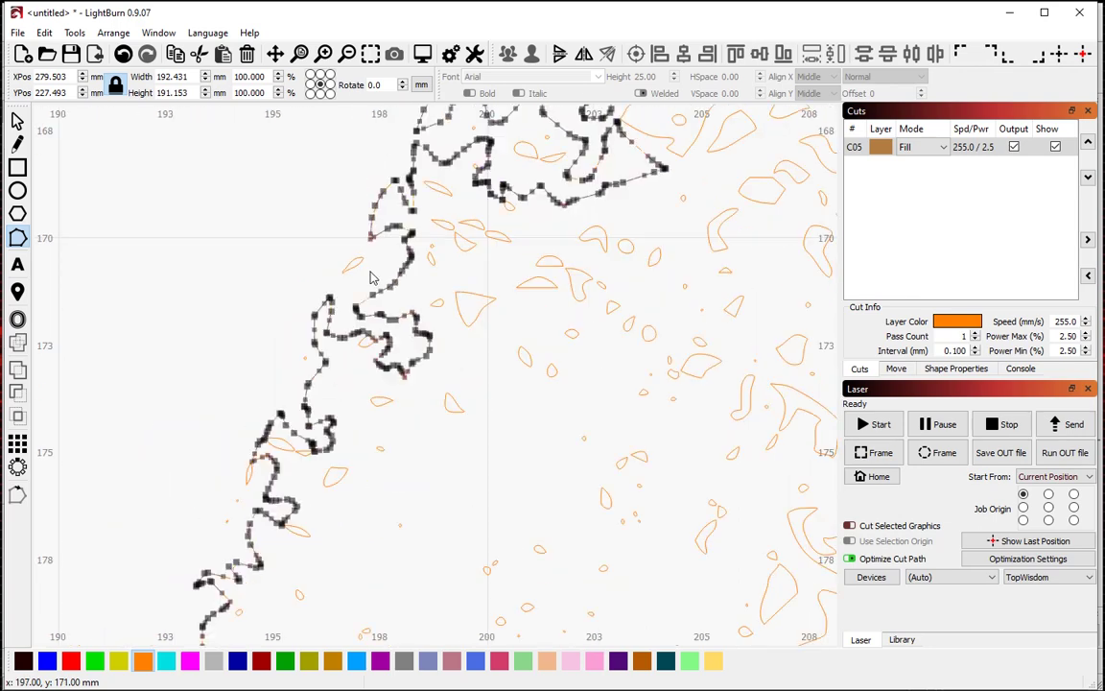
click(309, 278)
scroll(309, 278, down, 4)
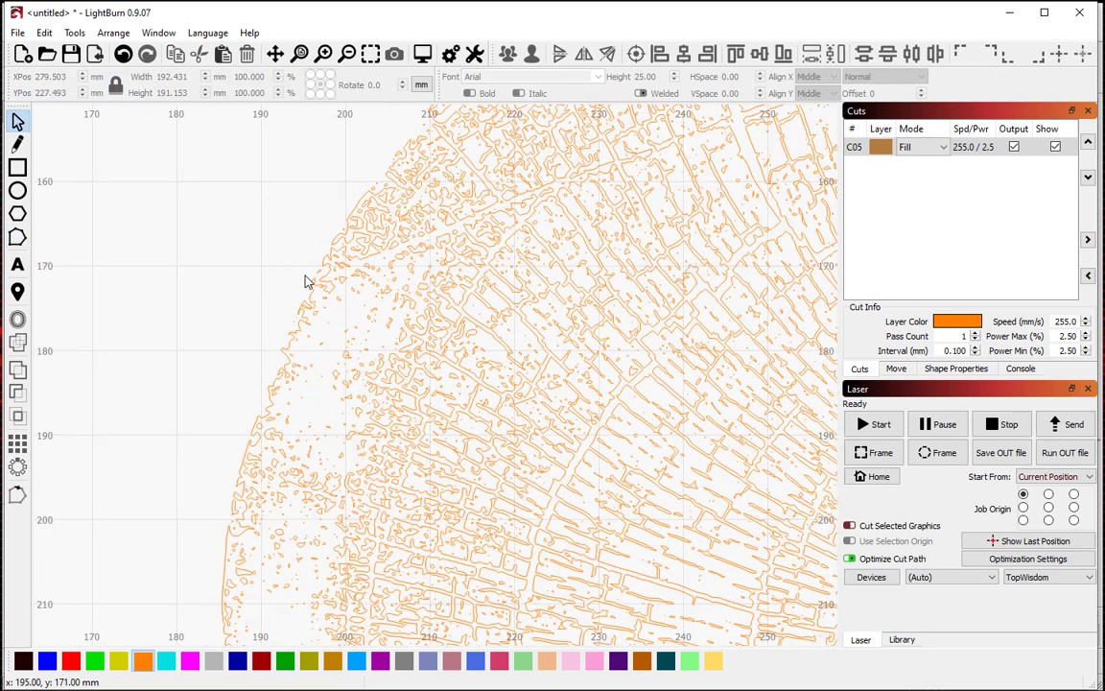
scroll(305, 281, down, 9)
scroll(523, 206, down, 1)
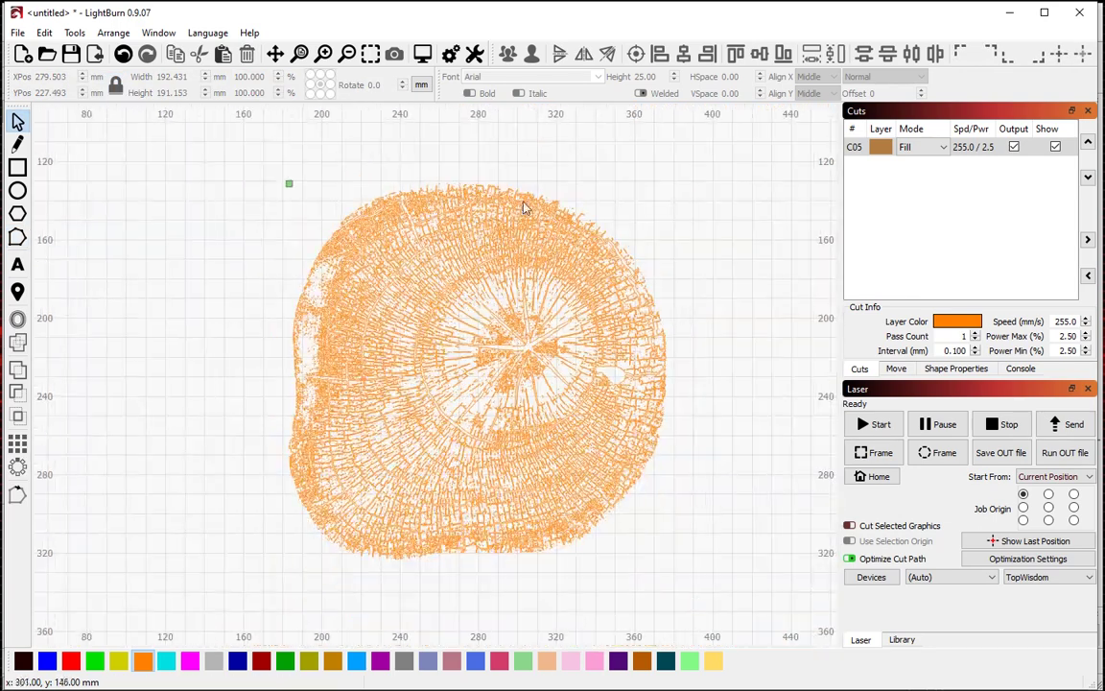
scroll(474, 382, up, 1)
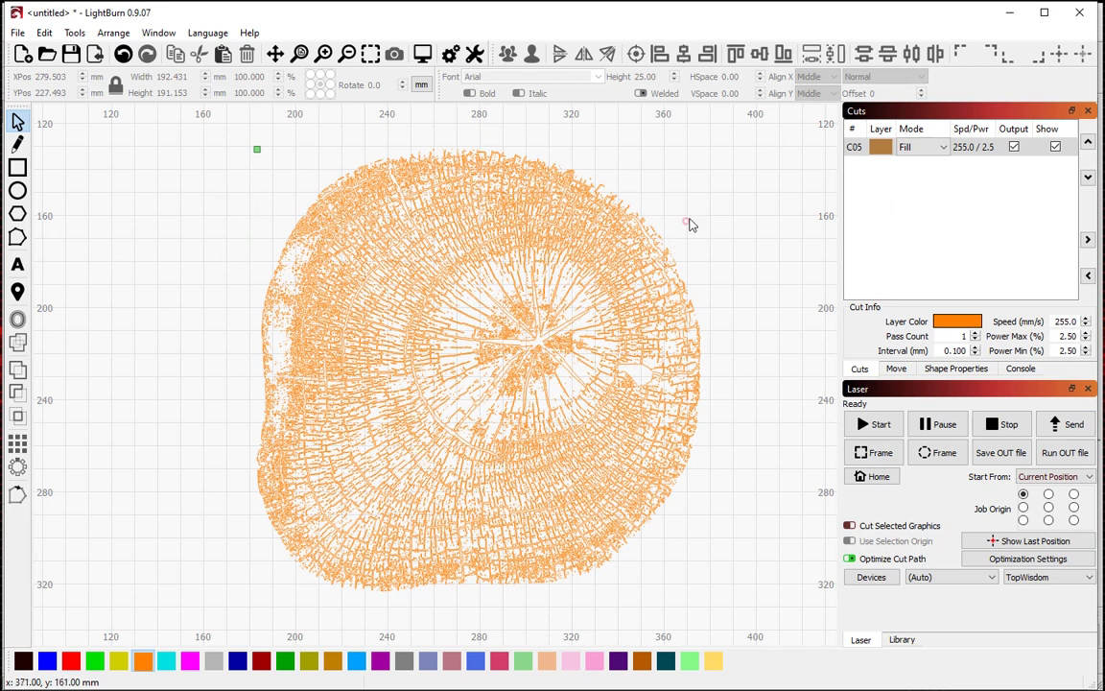
scroll(692, 292, down, 1)
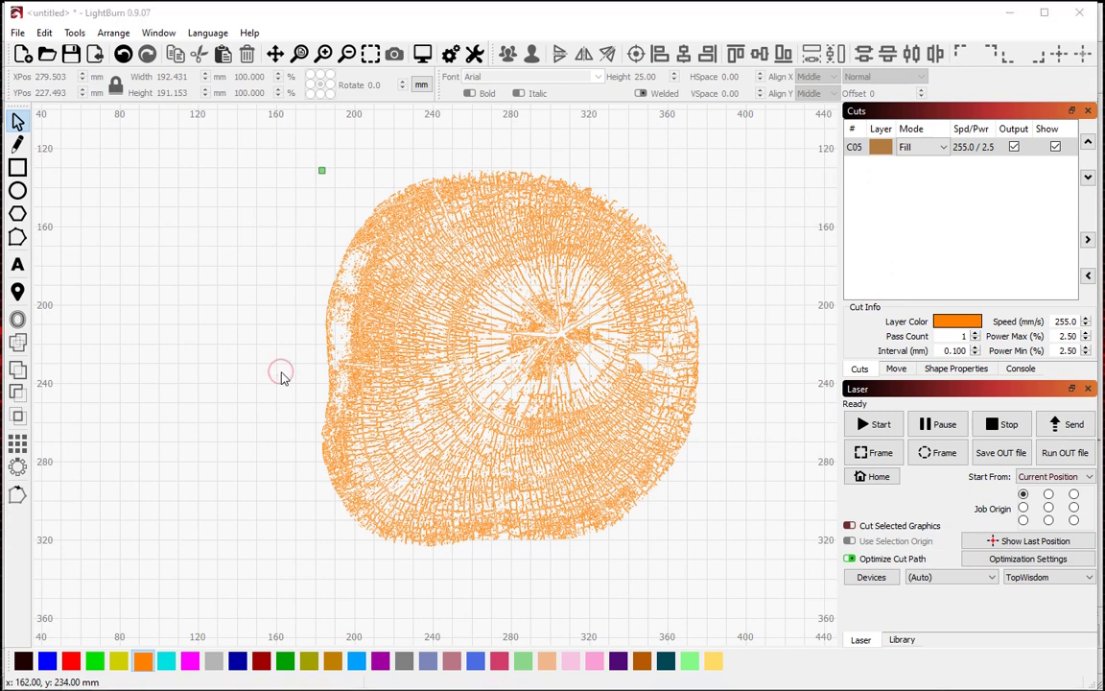
- Start a new project without saving the stump drawing, and import FloodFillTest.lbrn
key(ctrl+n)
key(alt+n)
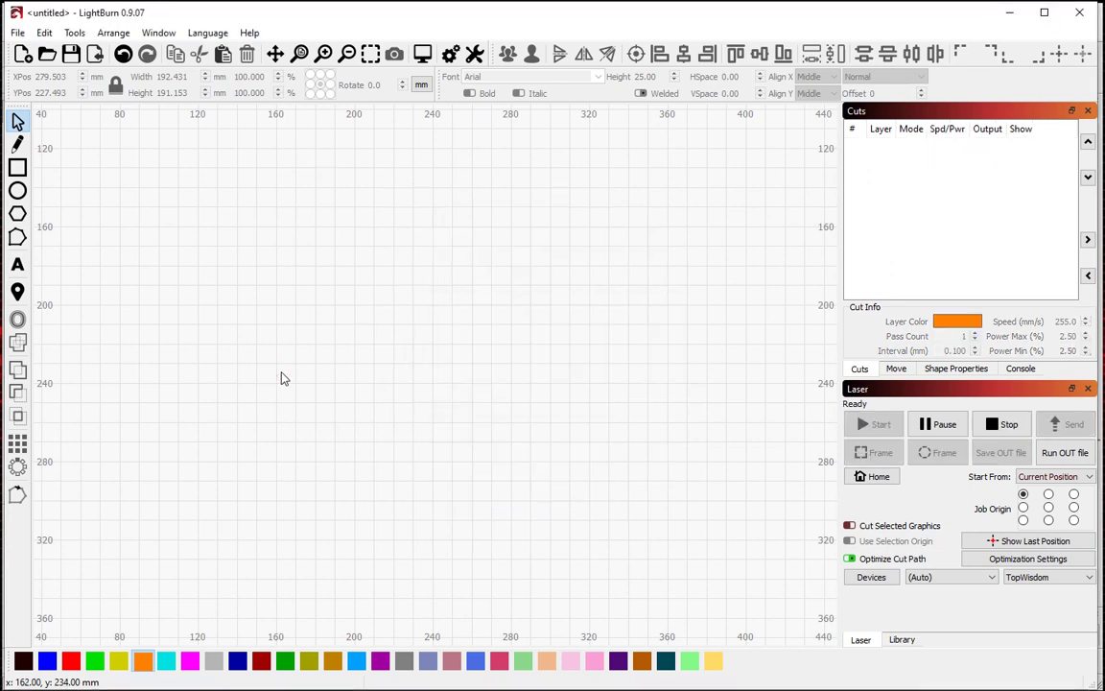
key(ctrl+i)
click(298, 311)
text(flo)
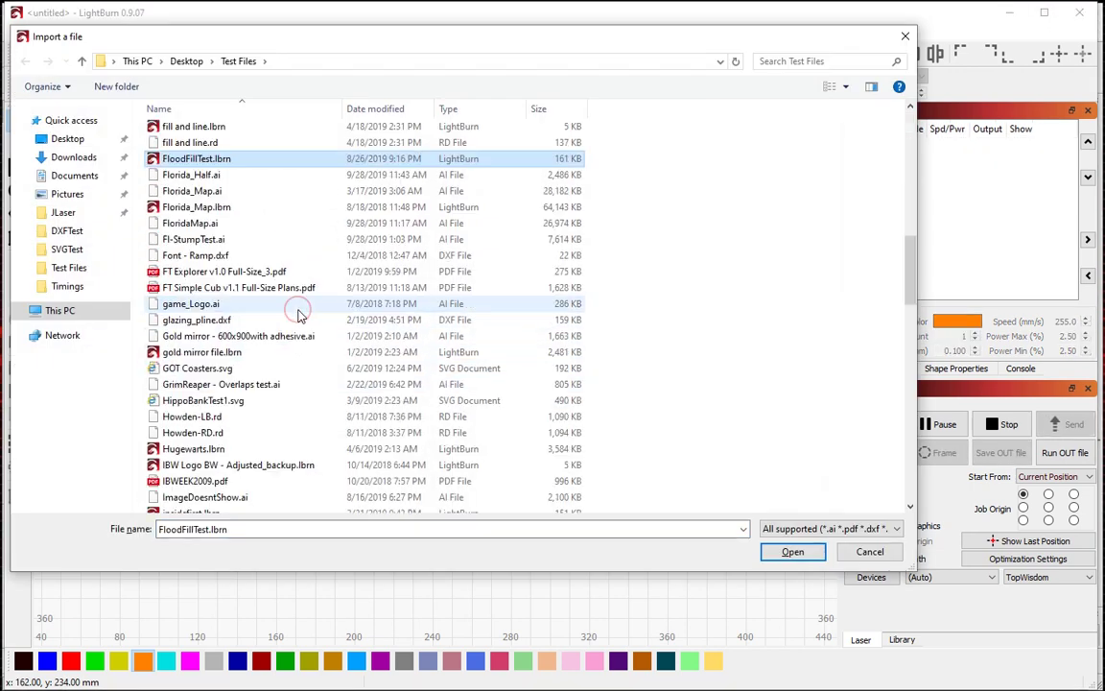
key(Return)
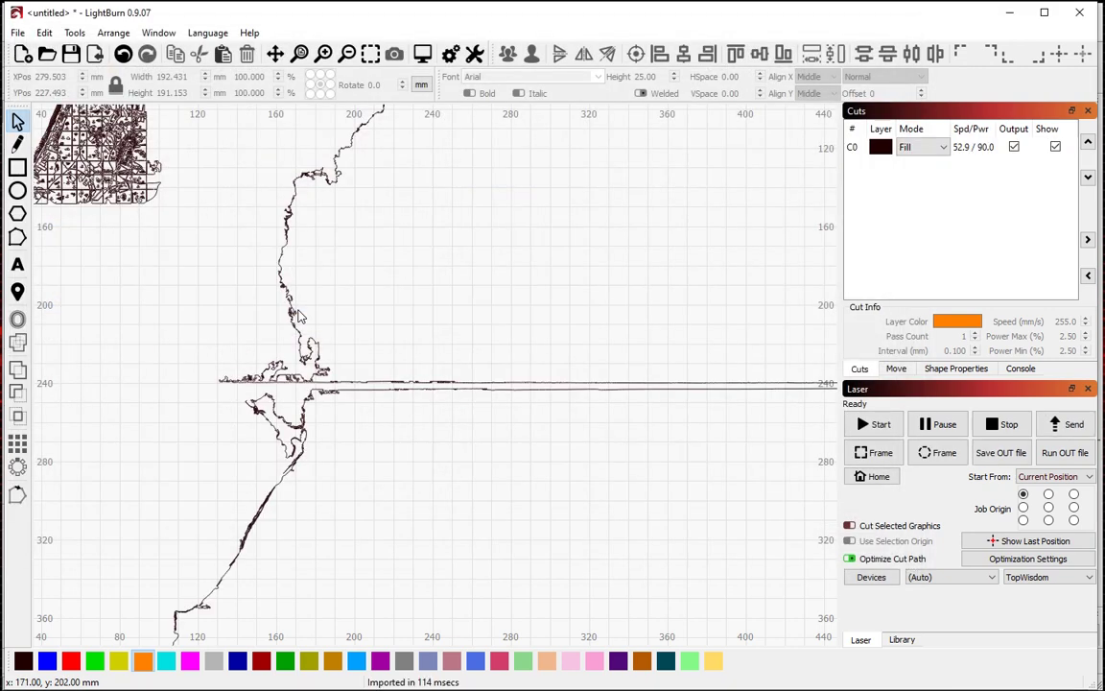
- Ungroup the imported map artwork and clear the selection
scroll(586, 410, down, 3)
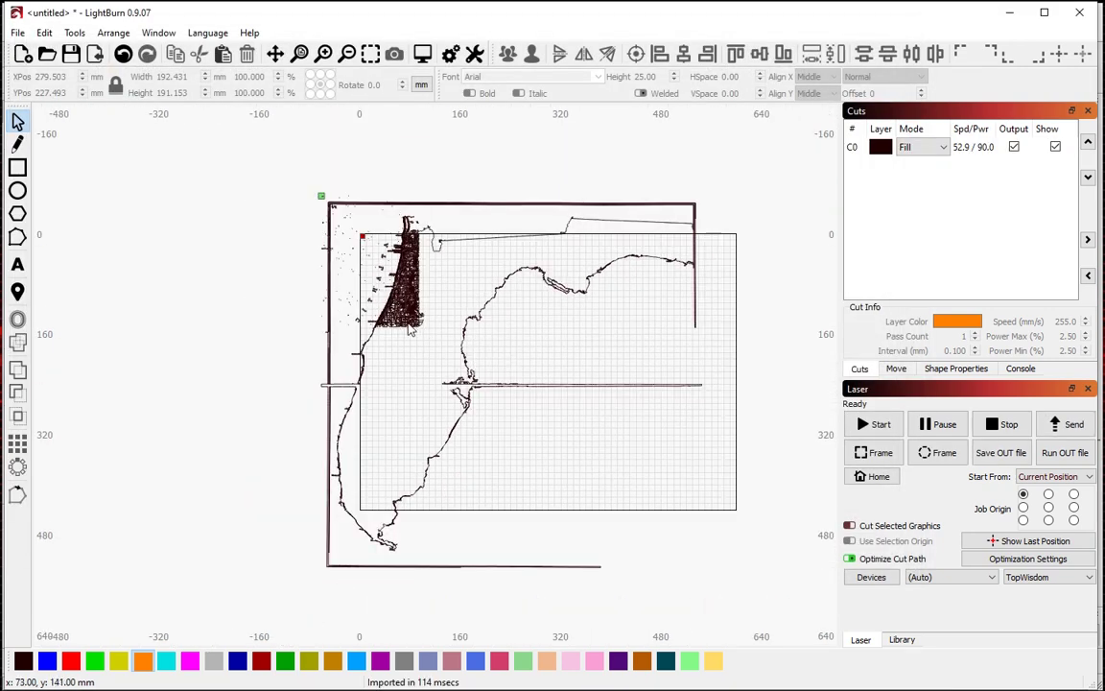
click(358, 362)
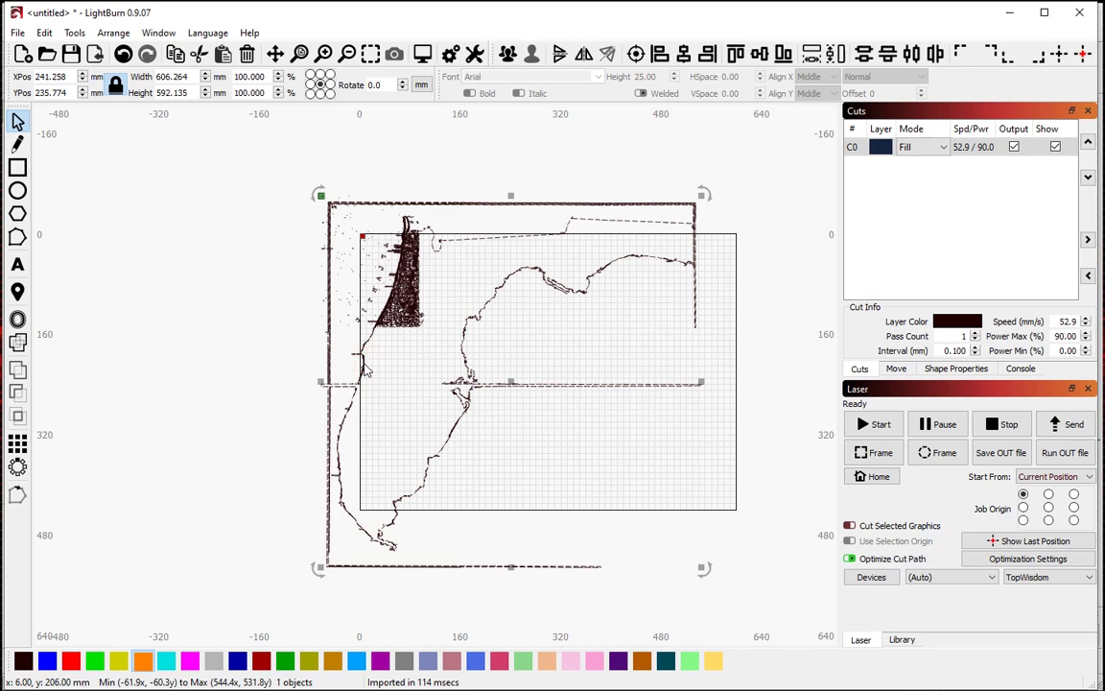
key(ctrl+u)
click(379, 375)
- Assign the map's connected coastline and frame outline to the red C02 layer, examine its extent, and undo the assignment
scroll(378, 373, up, 1)
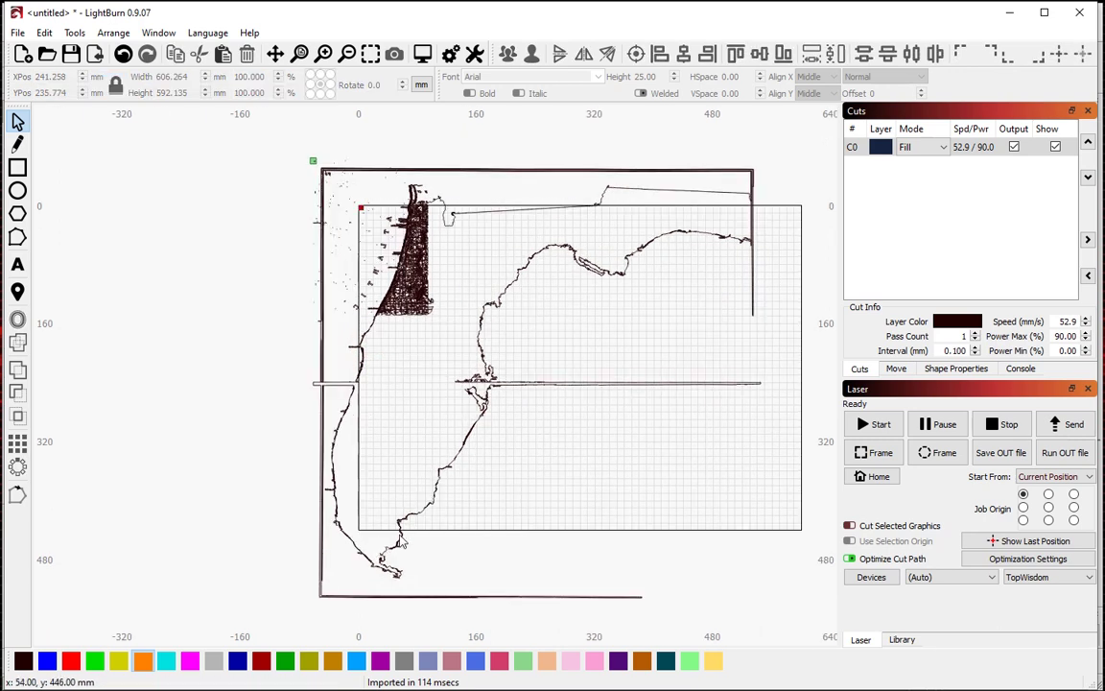
click(343, 495)
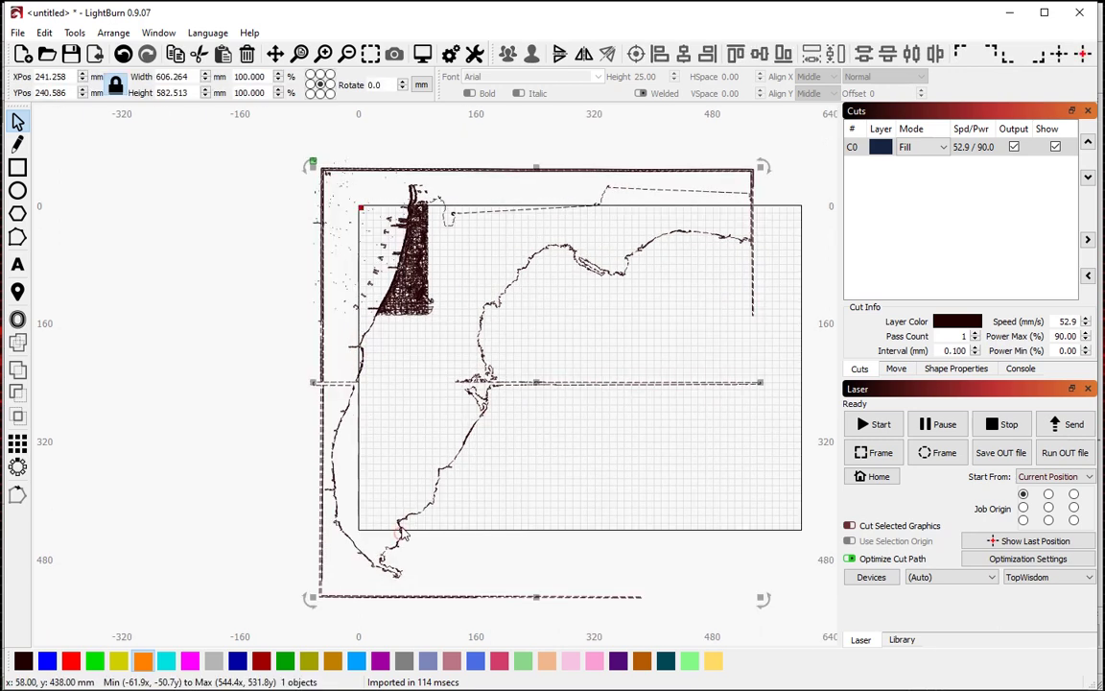
click(71, 660)
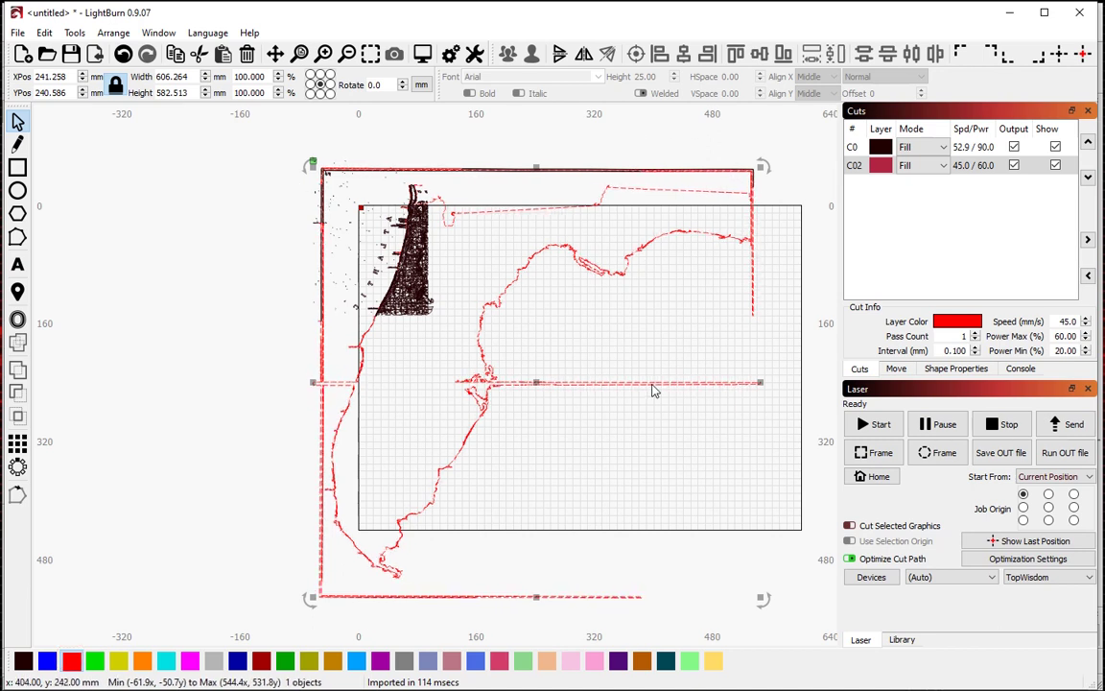
scroll(460, 408, up, 10)
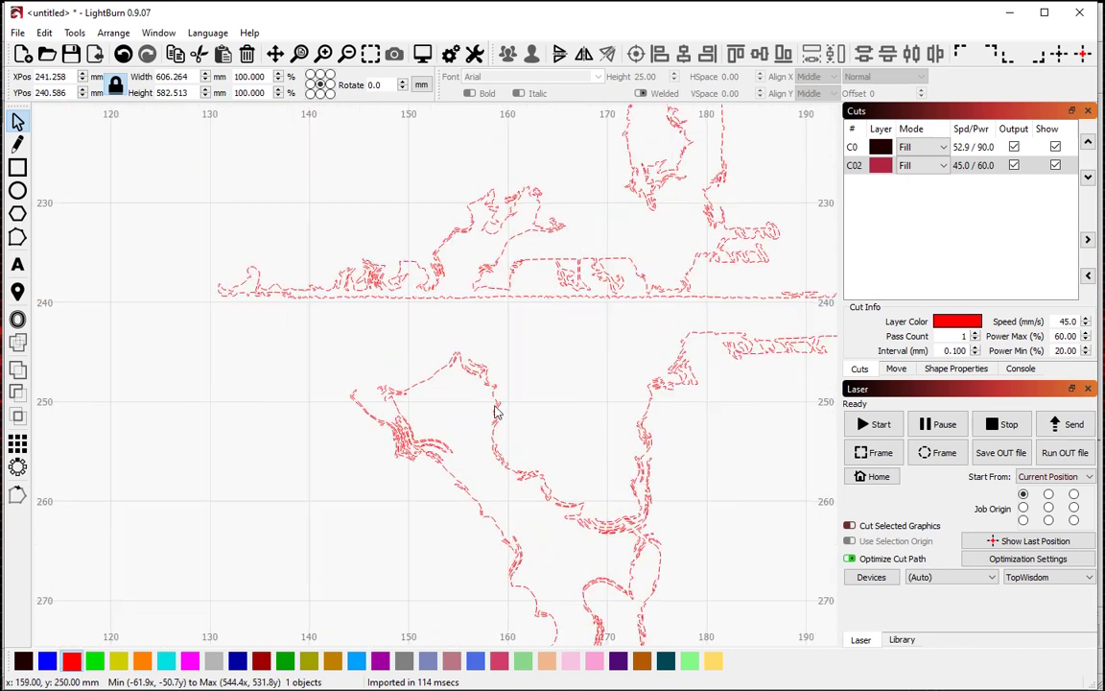
scroll(514, 515, down, 8)
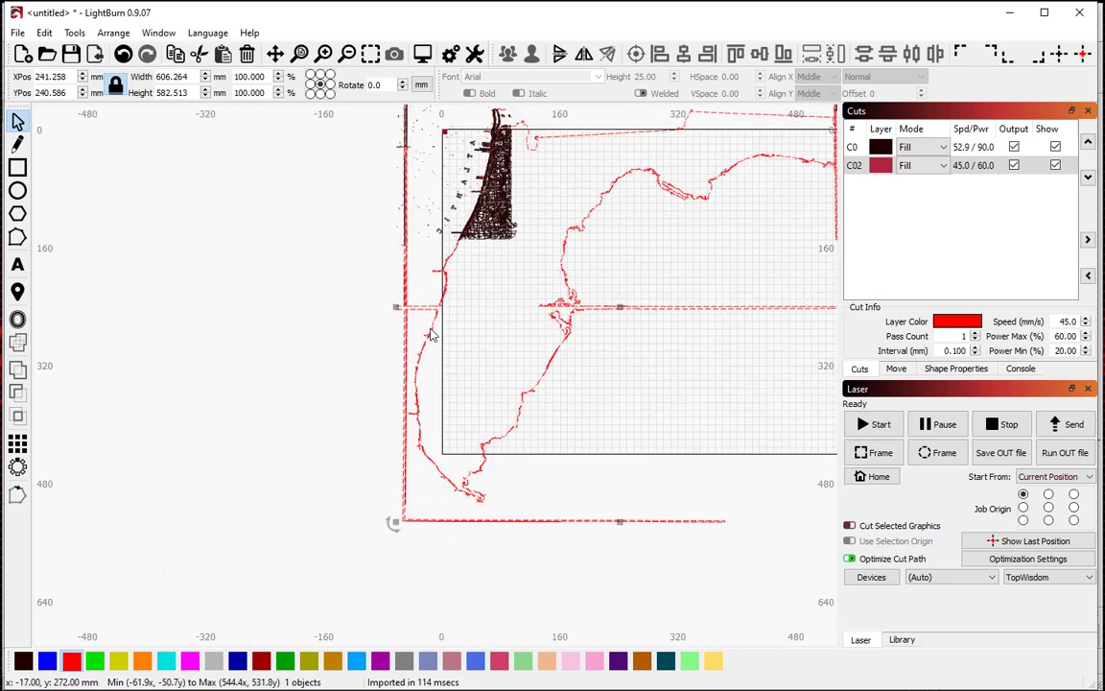
scroll(383, 276, up, 5)
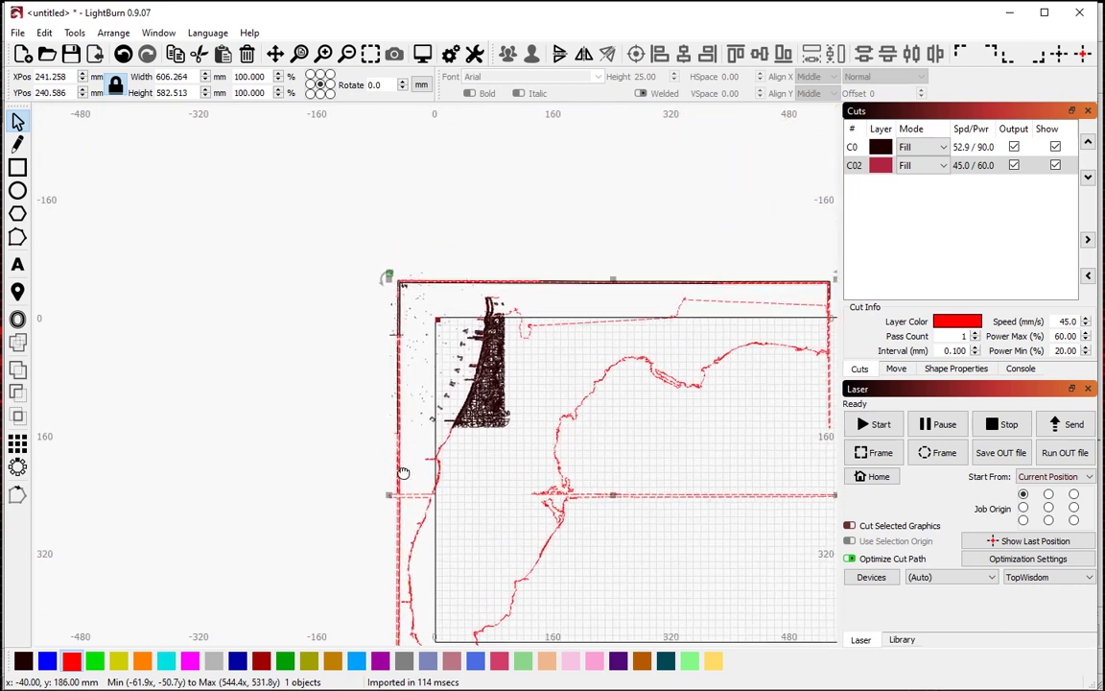
scroll(455, 261, down, 1)
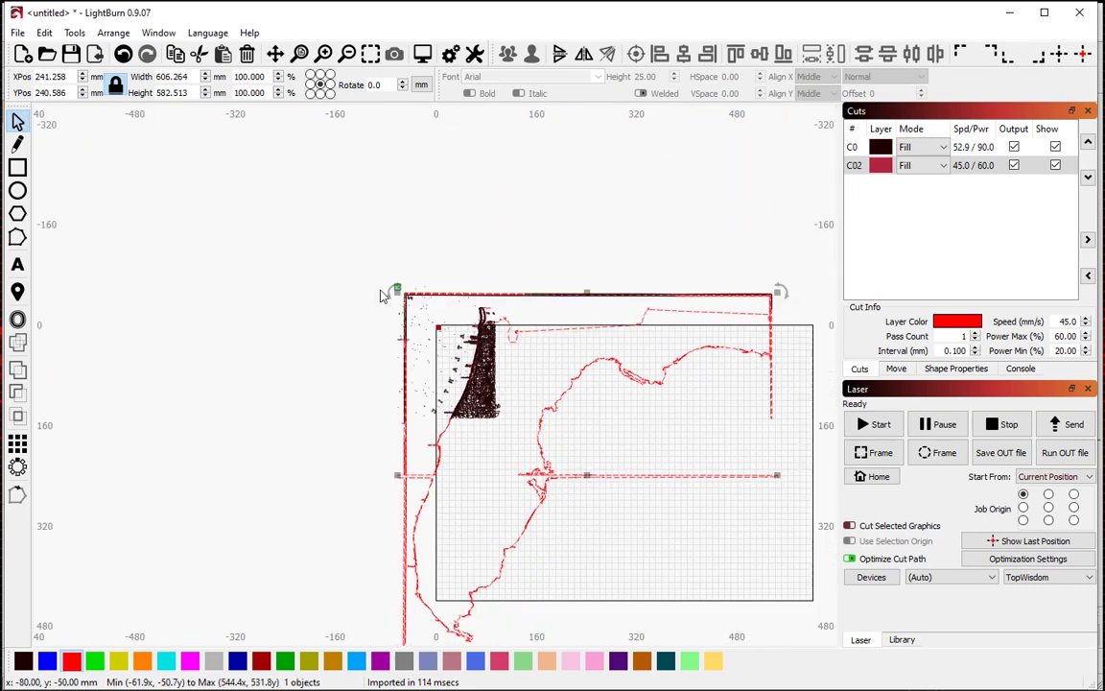
key(ctrl+z)
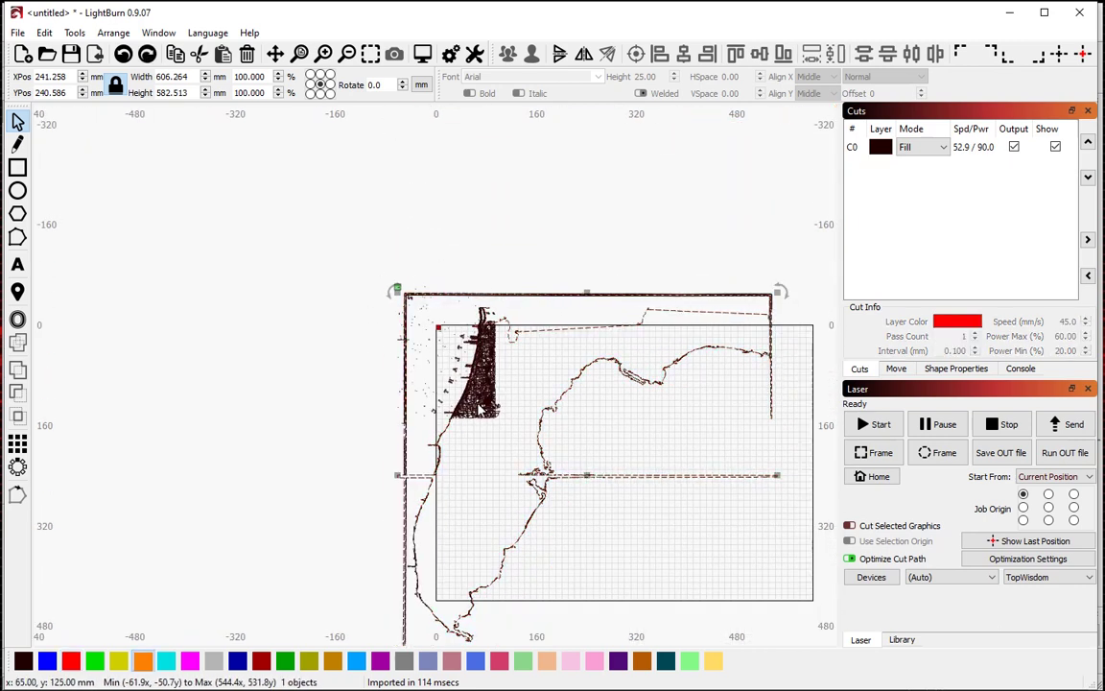
- Highlight the selected outline in red again to inspect it beside the densely detailed map area, then undo the colour change
scroll(546, 244, up, 5)
scroll(544, 246, up, 2)
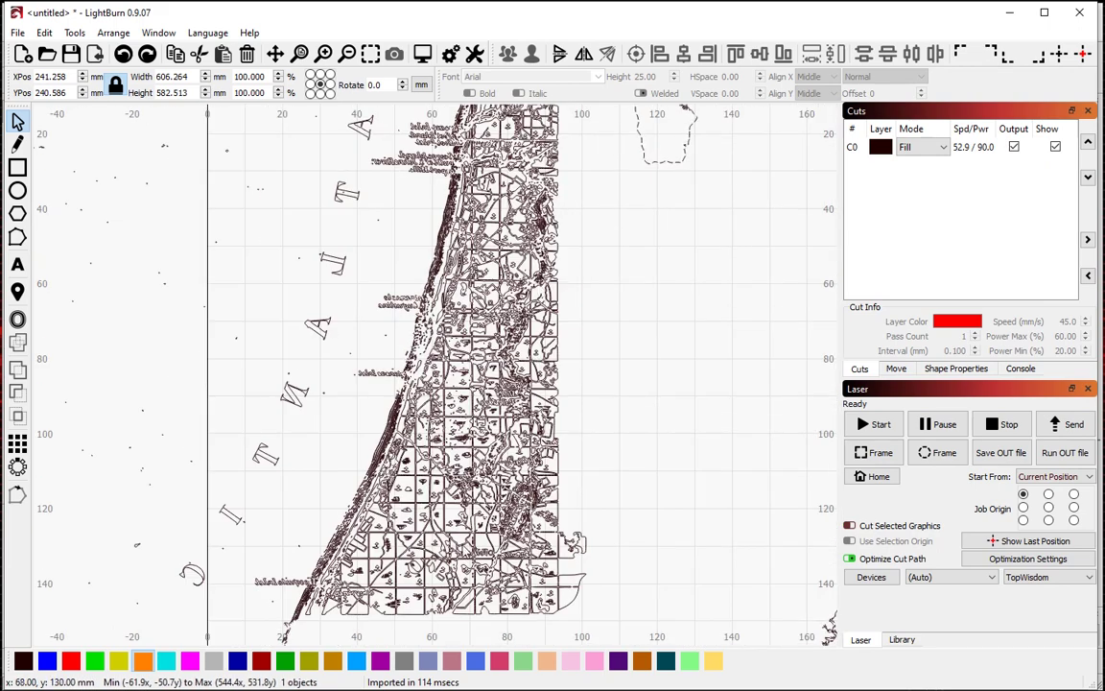
scroll(466, 529, up, 4)
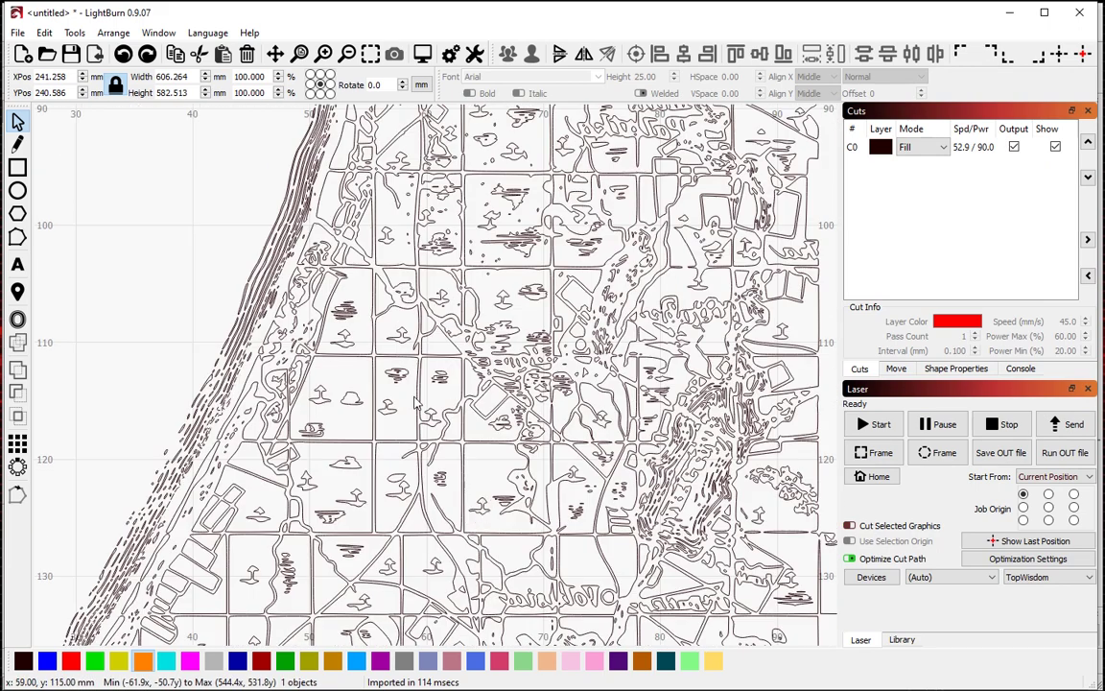
click(71, 660)
scroll(193, 484, down, 3)
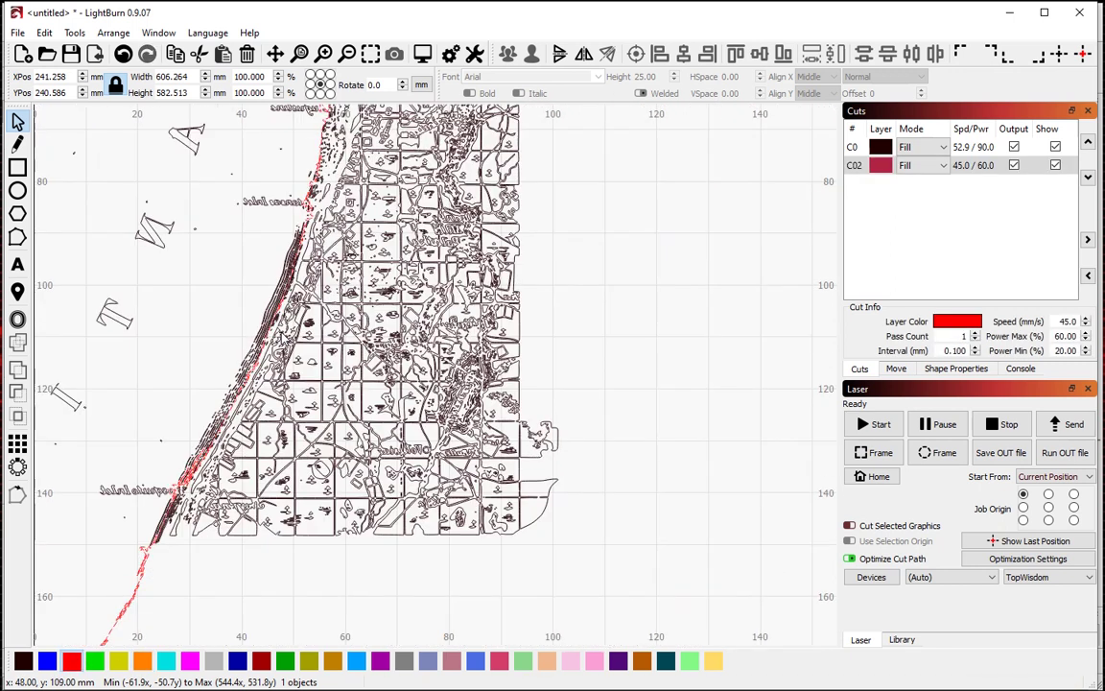
key(ctrl+z)
- Deselect the coastline outline, then select the separate shape along the map's upper frame and deselect it again
scroll(254, 410, down, 5)
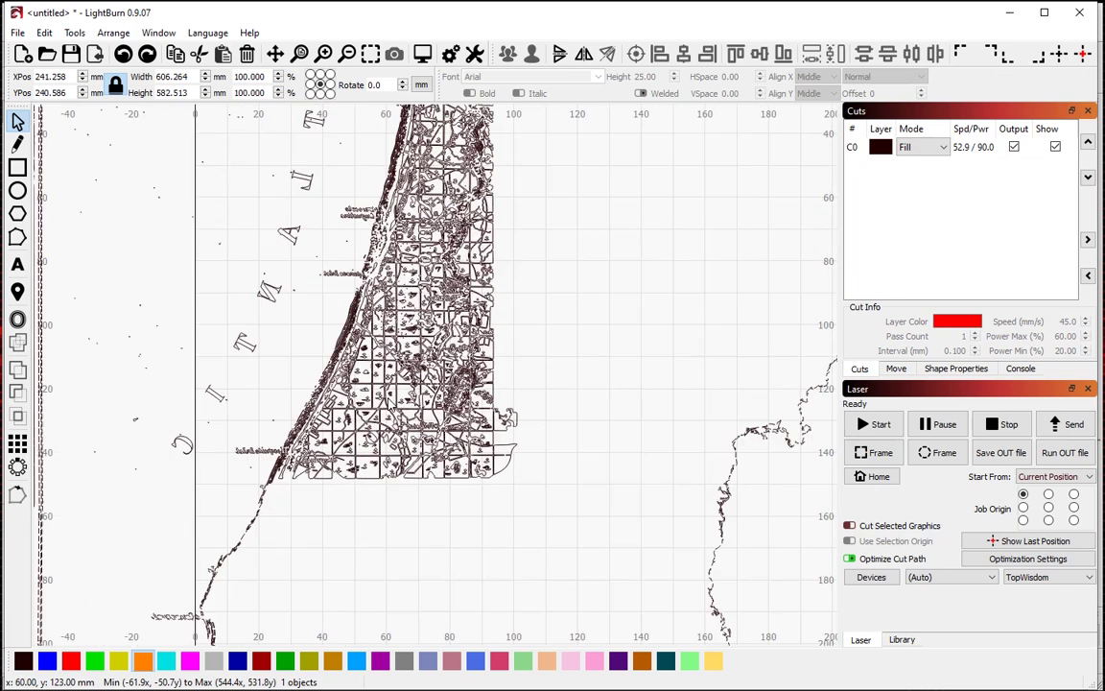
scroll(255, 411, down, 3)
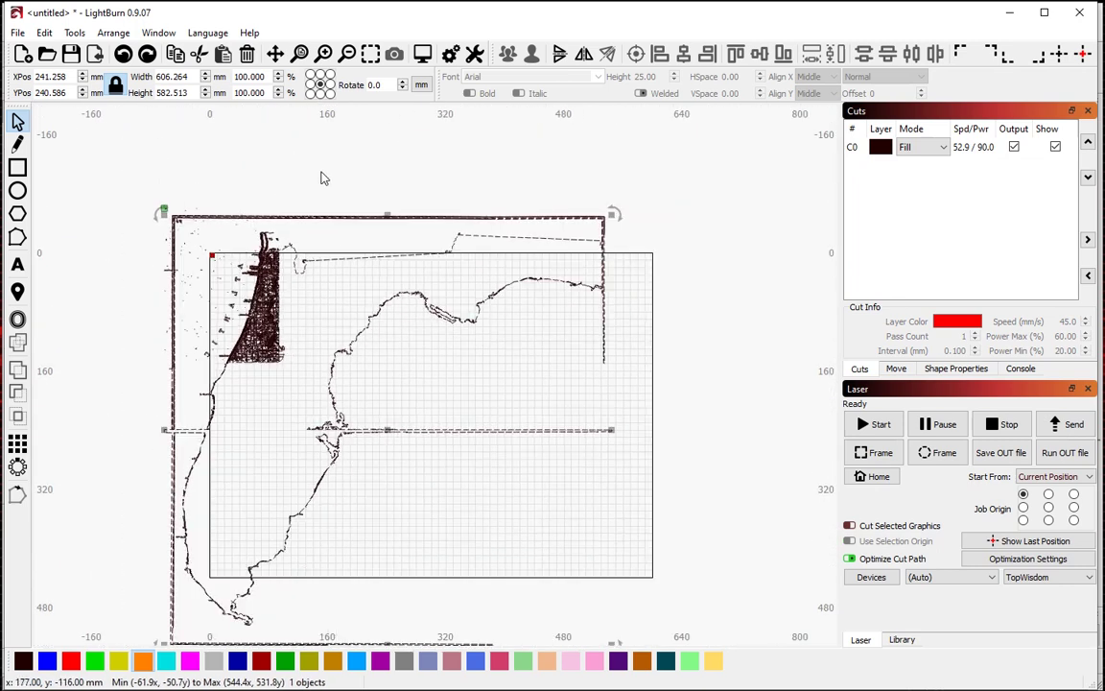
scroll(292, 379, down, 1)
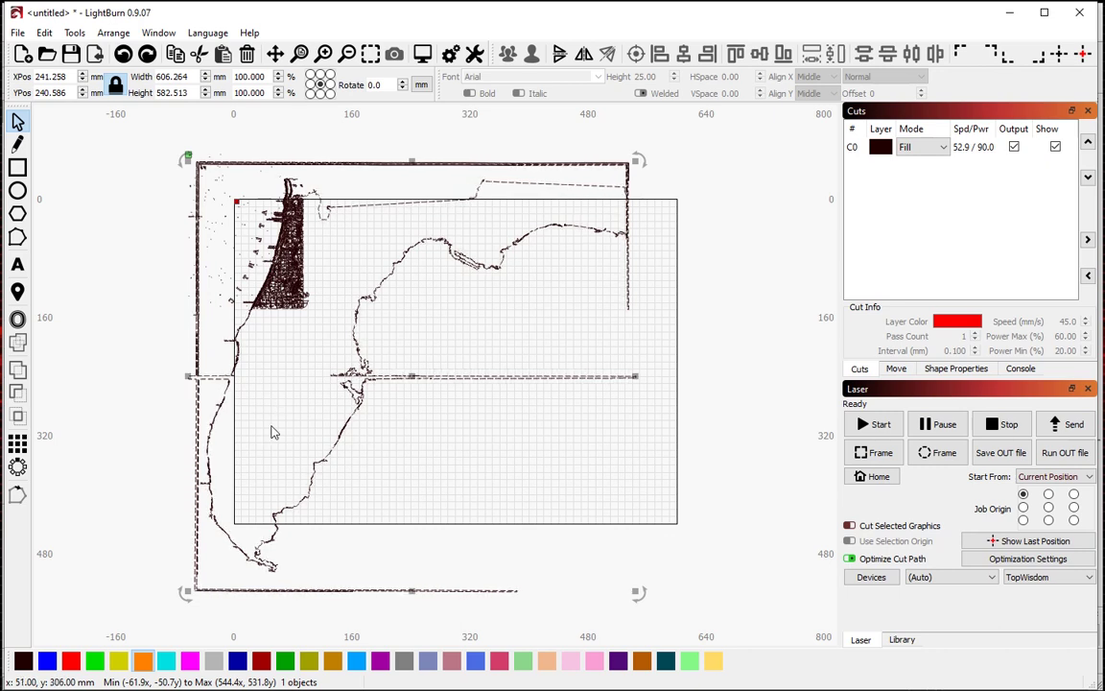
click(300, 359)
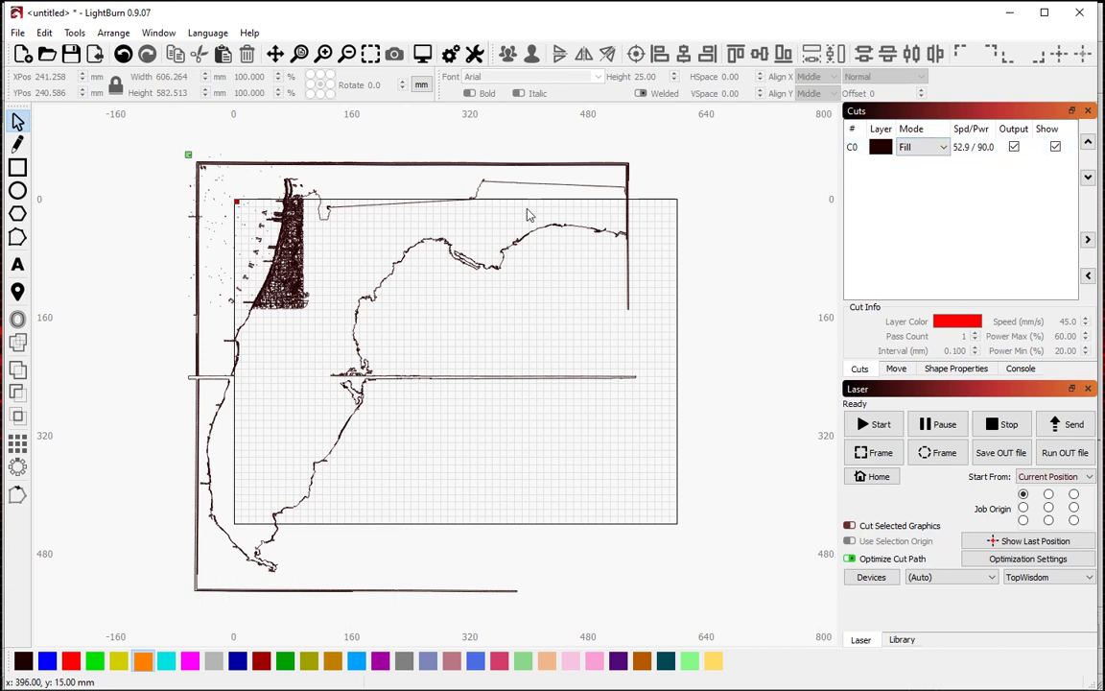
click(460, 163)
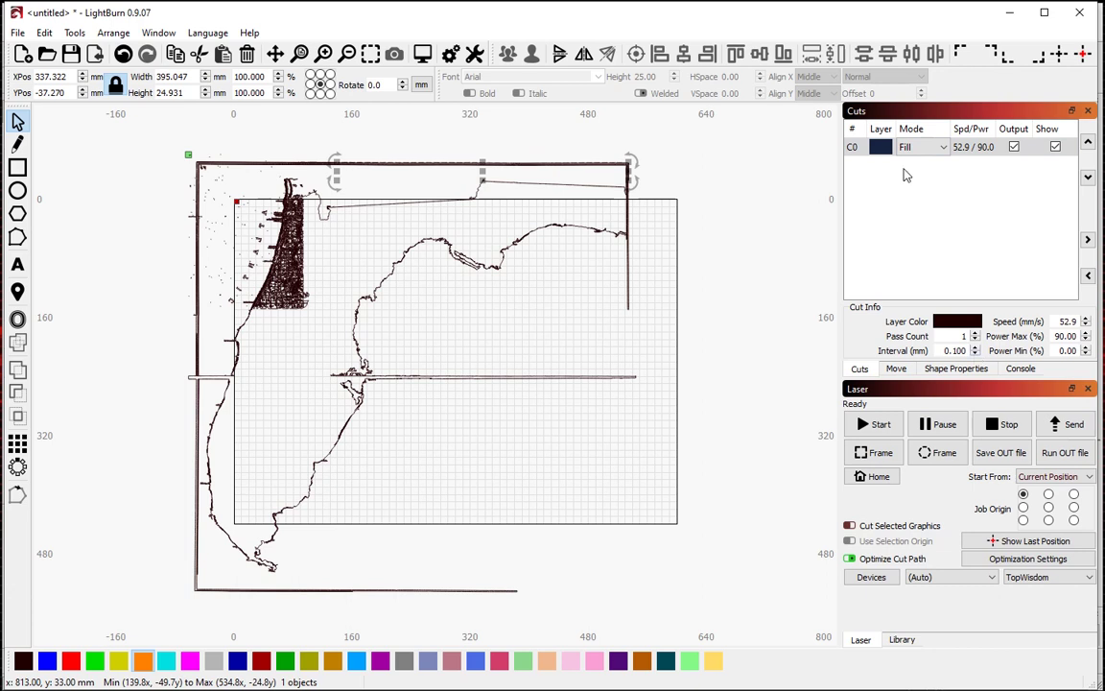
click(149, 286)
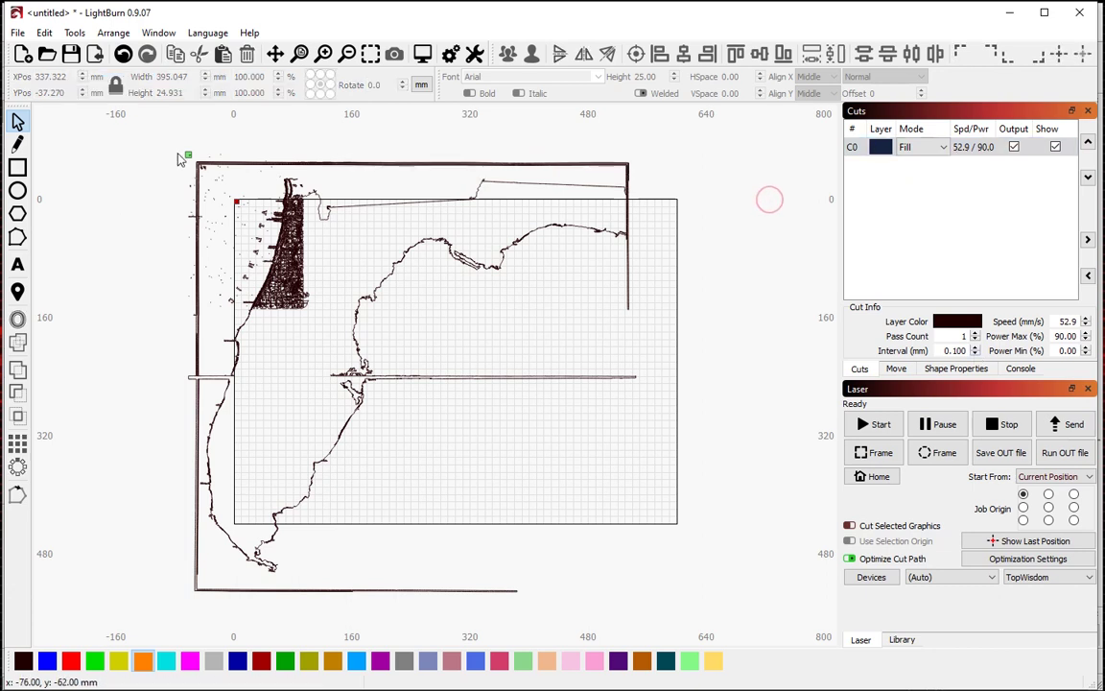
- Select all of the map artwork to check its extent, then preview the C0 layer's fill job
drag(159, 134, 734, 614)
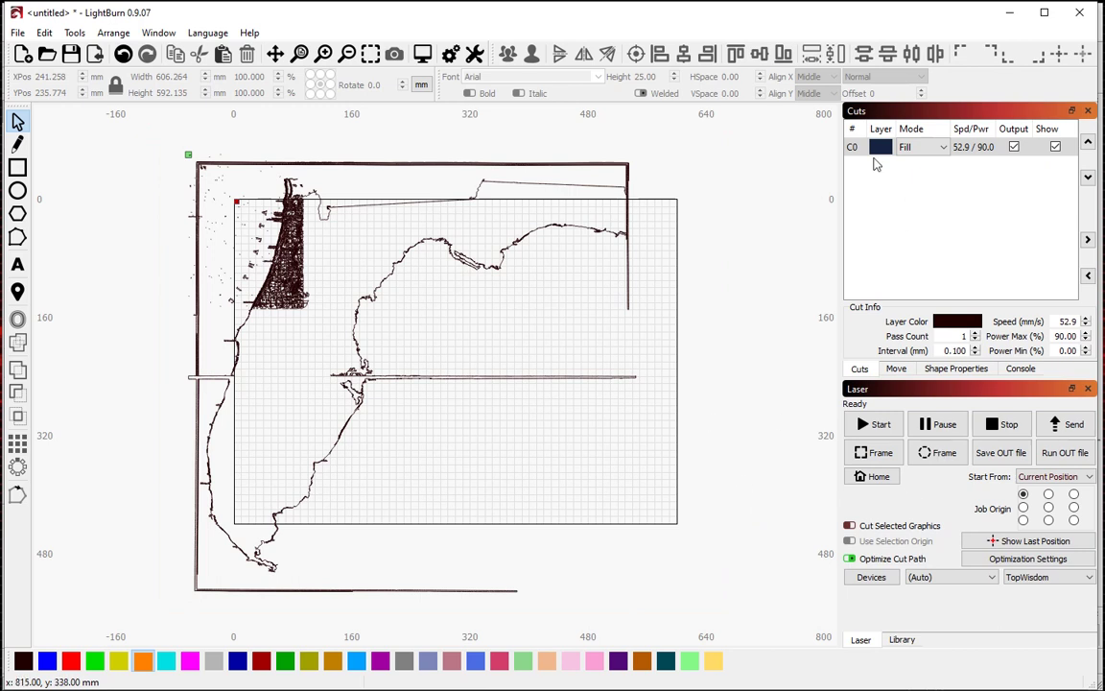
click(927, 152)
click(422, 55)
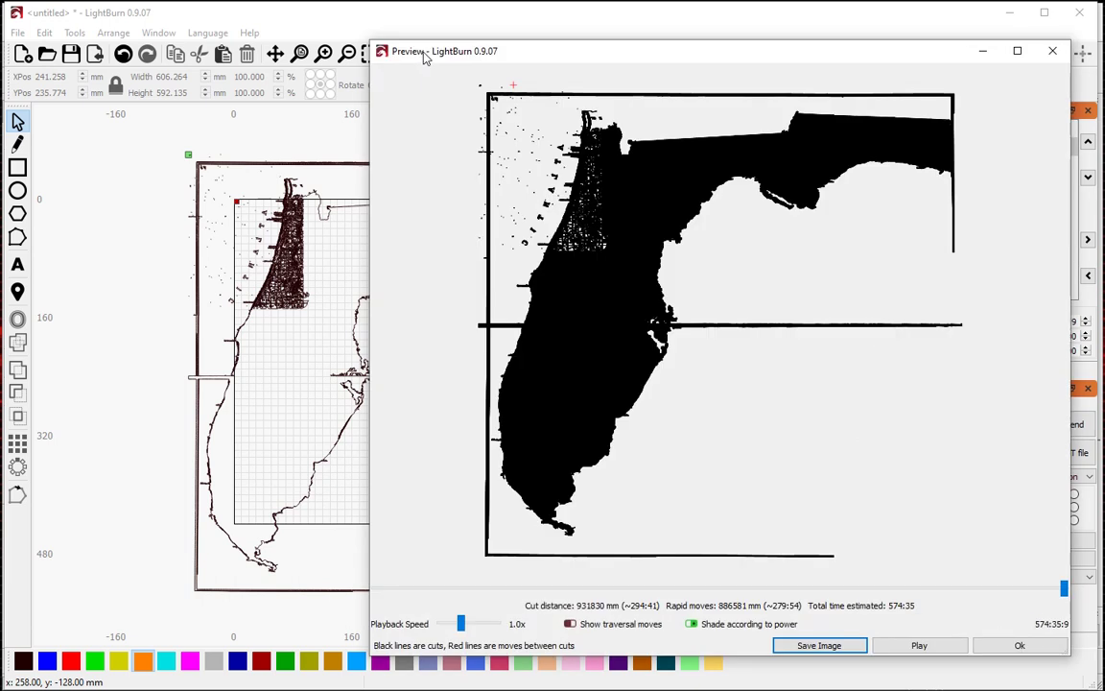
- Examine the filled map preview overall and around the dense street grid beside the coastline, then close the preview
scroll(491, 94, up, 2)
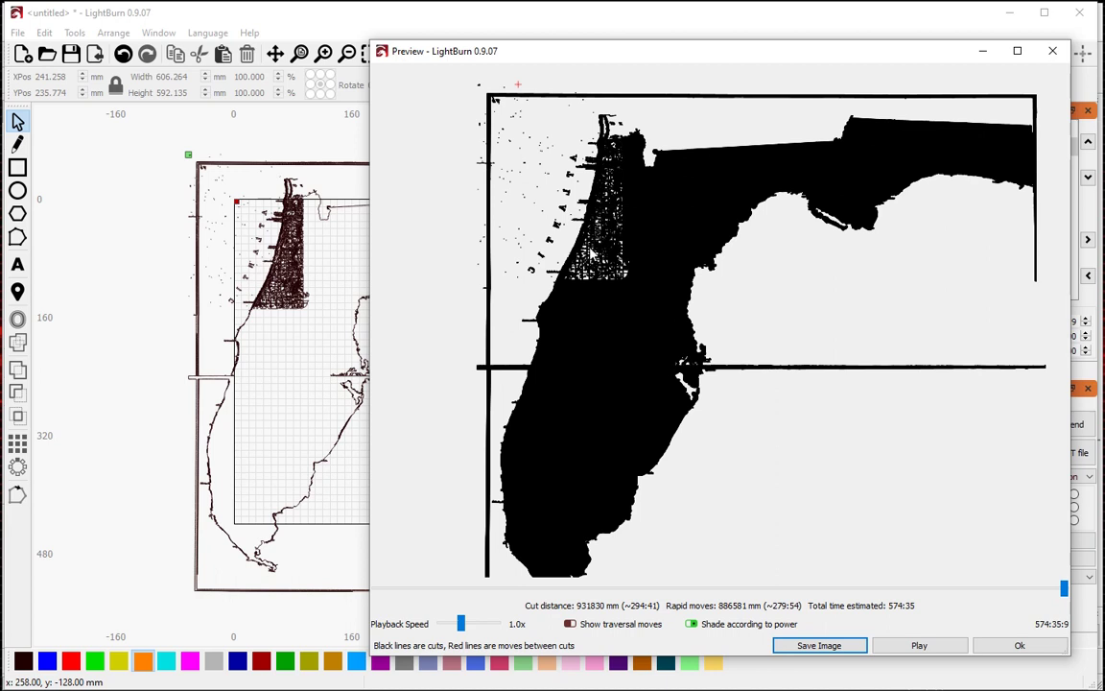
scroll(595, 207, down, 2)
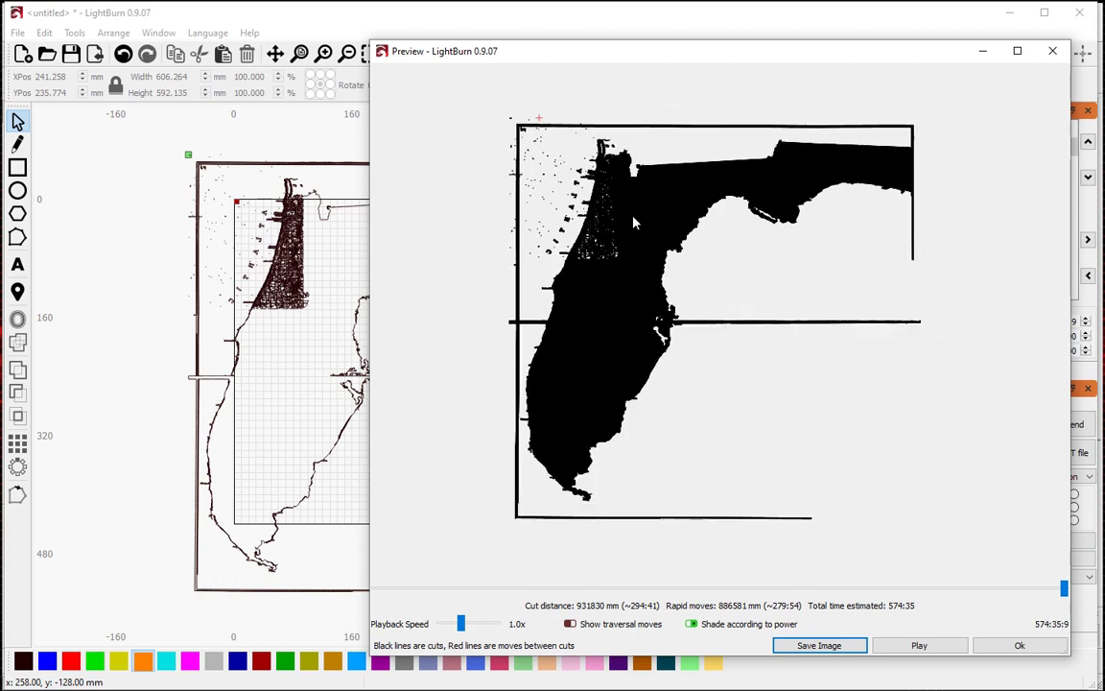
scroll(616, 240, up, 4)
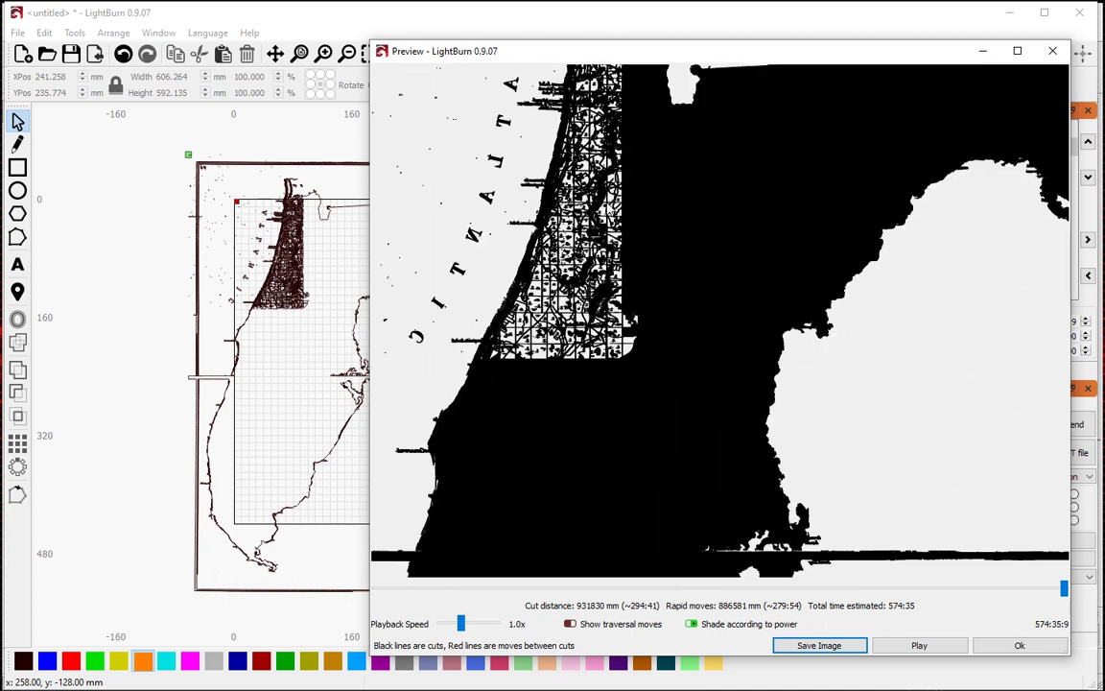
scroll(516, 184, down, 4)
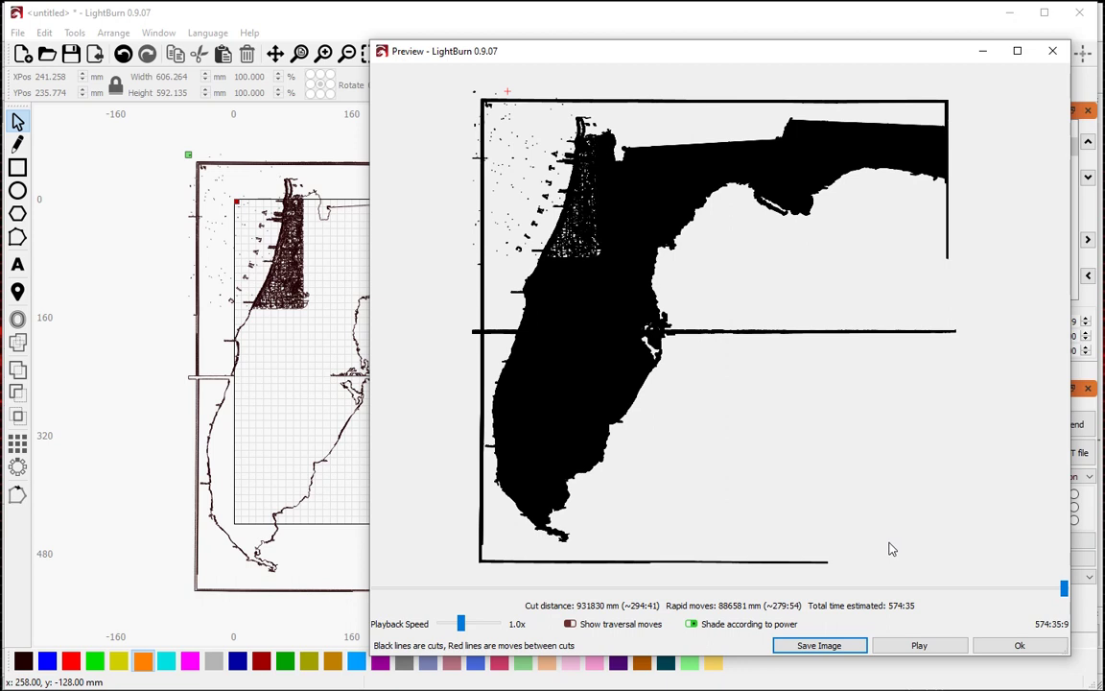
scroll(725, 394, down, 2)
scroll(763, 332, up, 2)
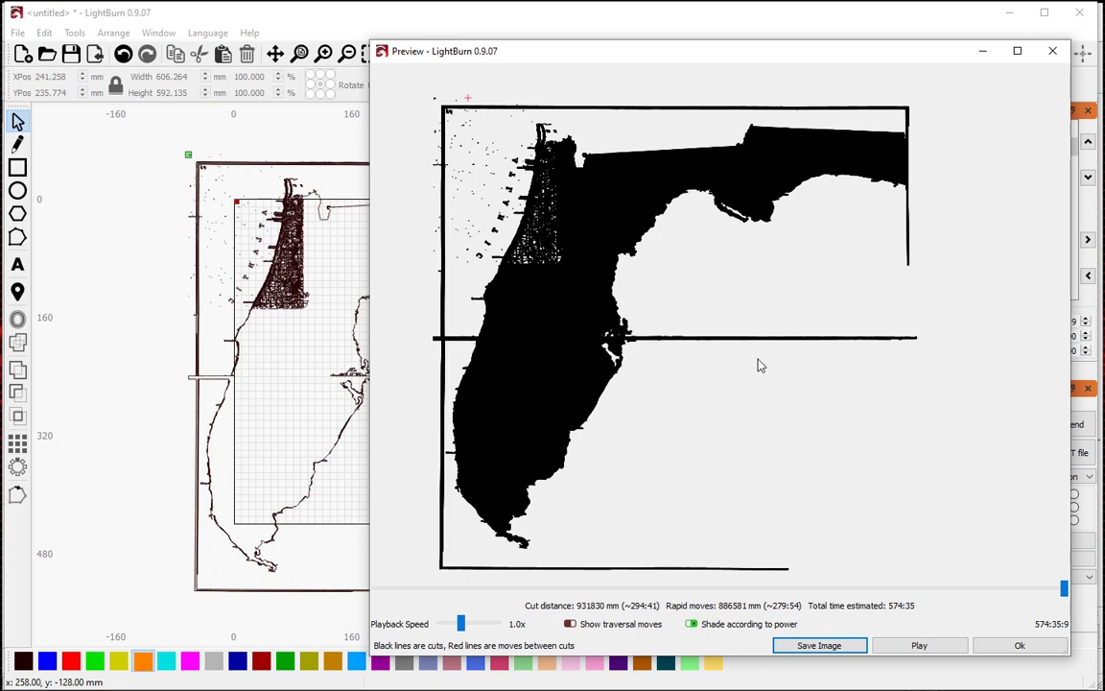
scroll(759, 365, down, 1)
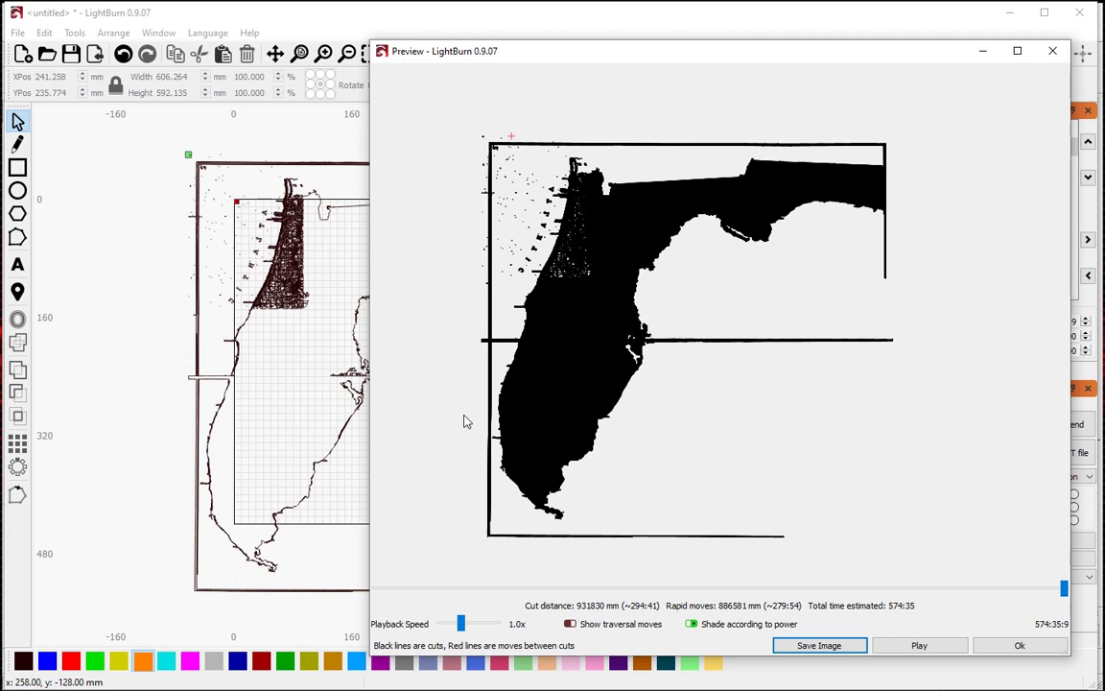
click(1015, 647)
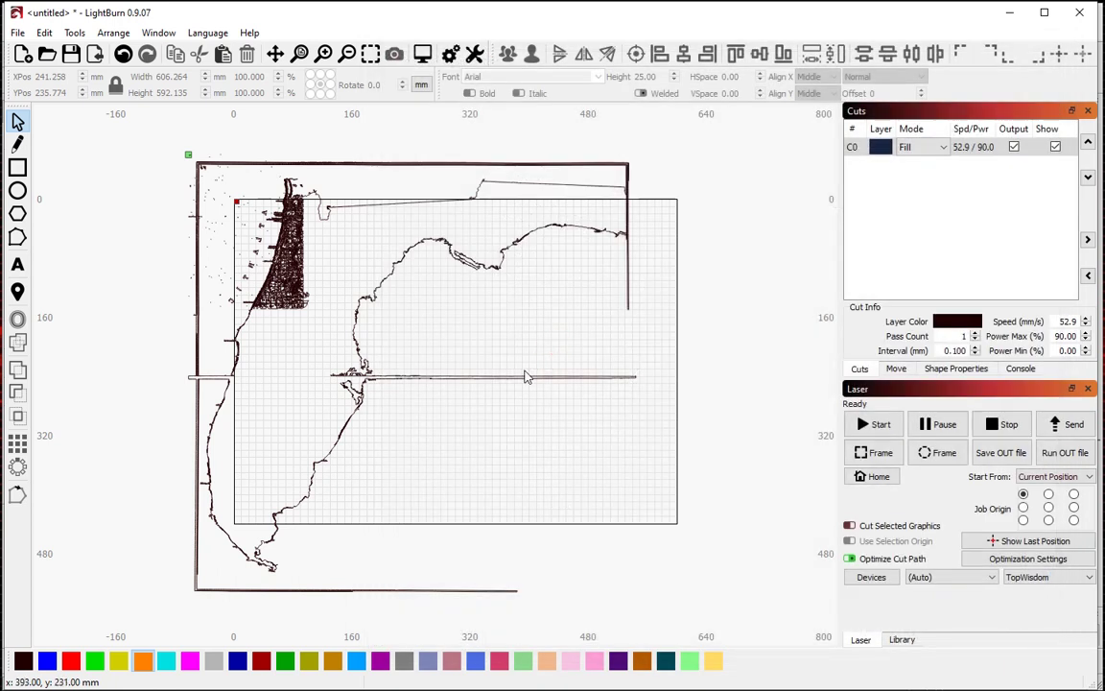
- Remove all of the map artwork and import aztec war v3.ai from the Test Files folder
key(alt+F4)
click(582, 382)
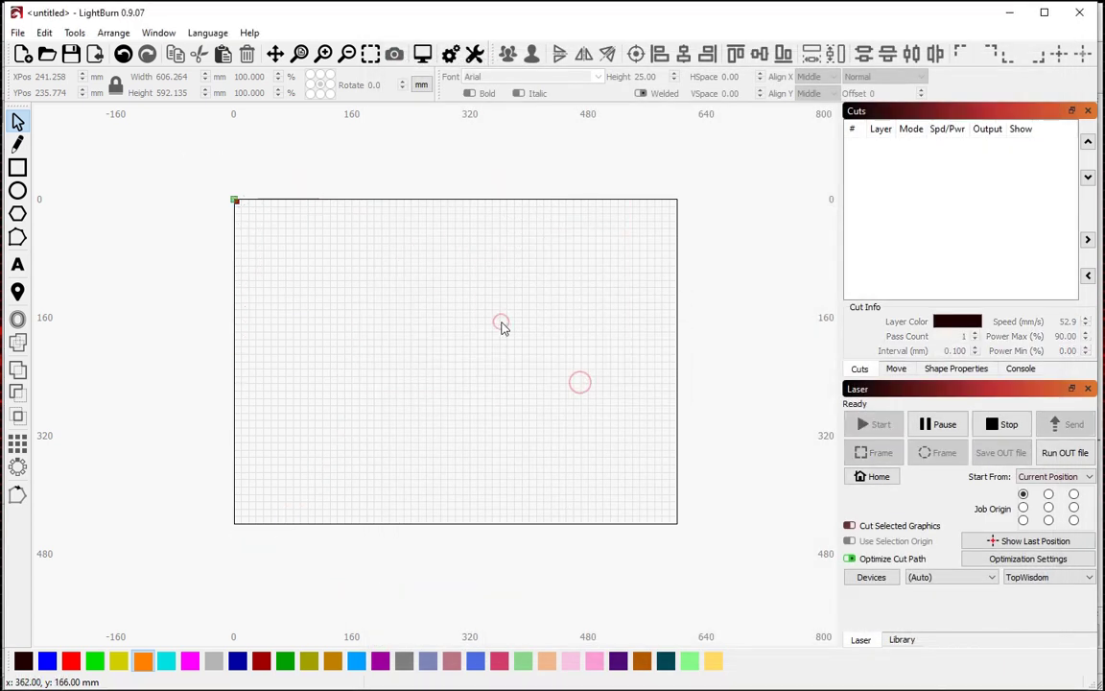
key(ctrl+i)
click(350, 329)
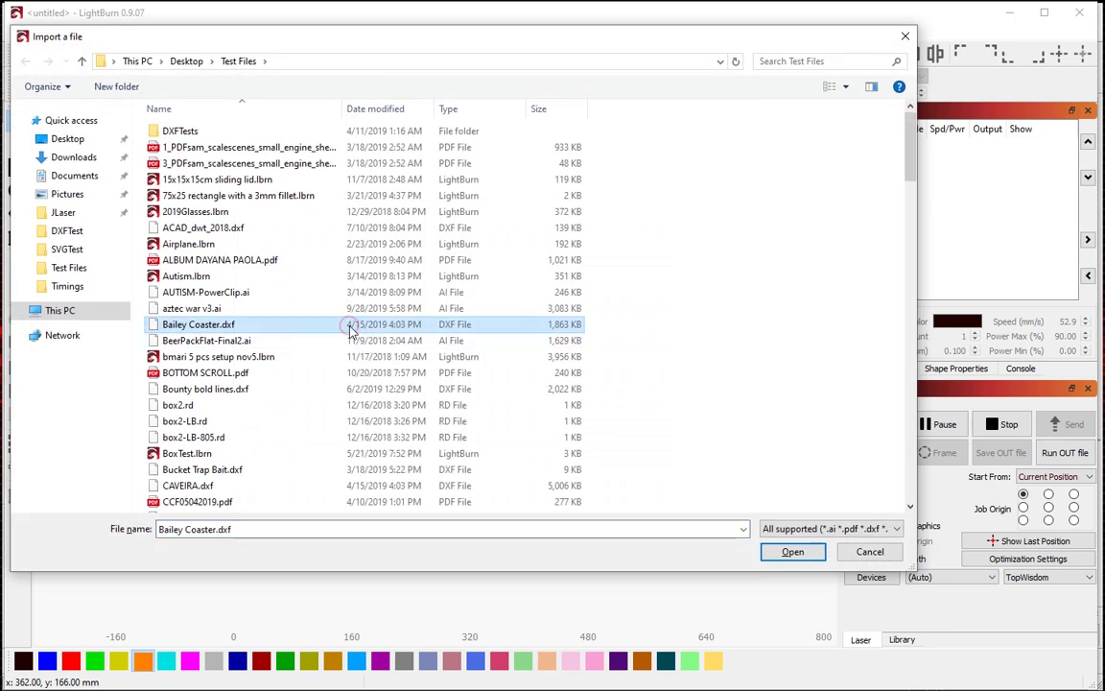
key(Up)
key(Up)
key(Up)
key(Up)
key(Up)
key(Up)
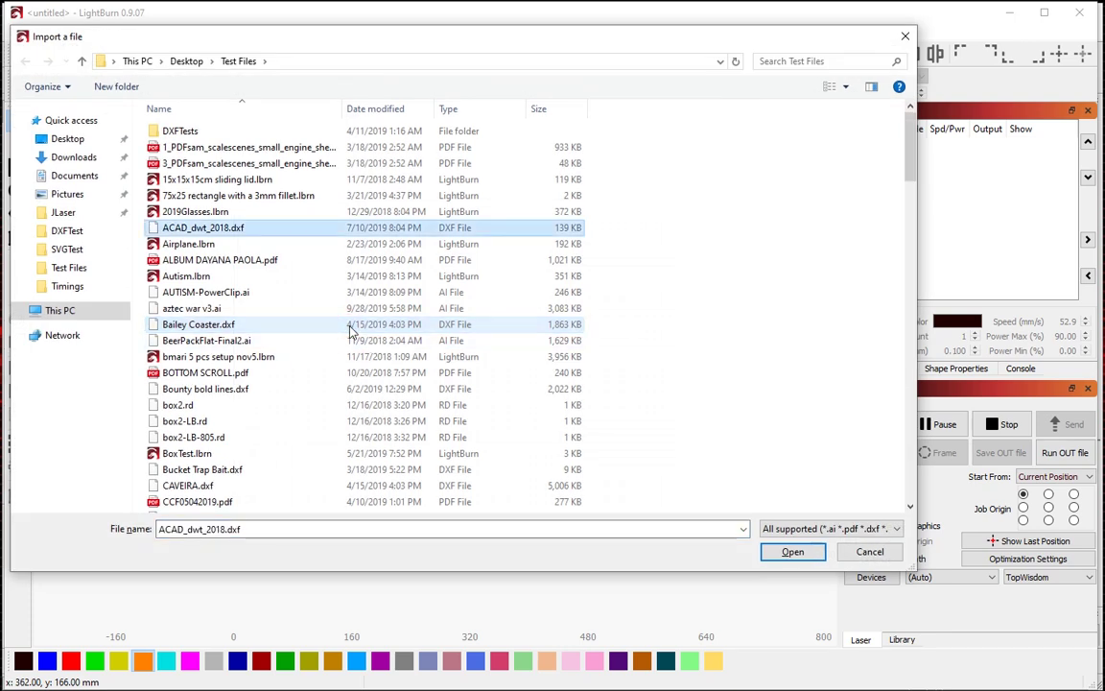
key(Down)
key(Down)
key(Down)
key(Down)
key(Down)
key(Return)
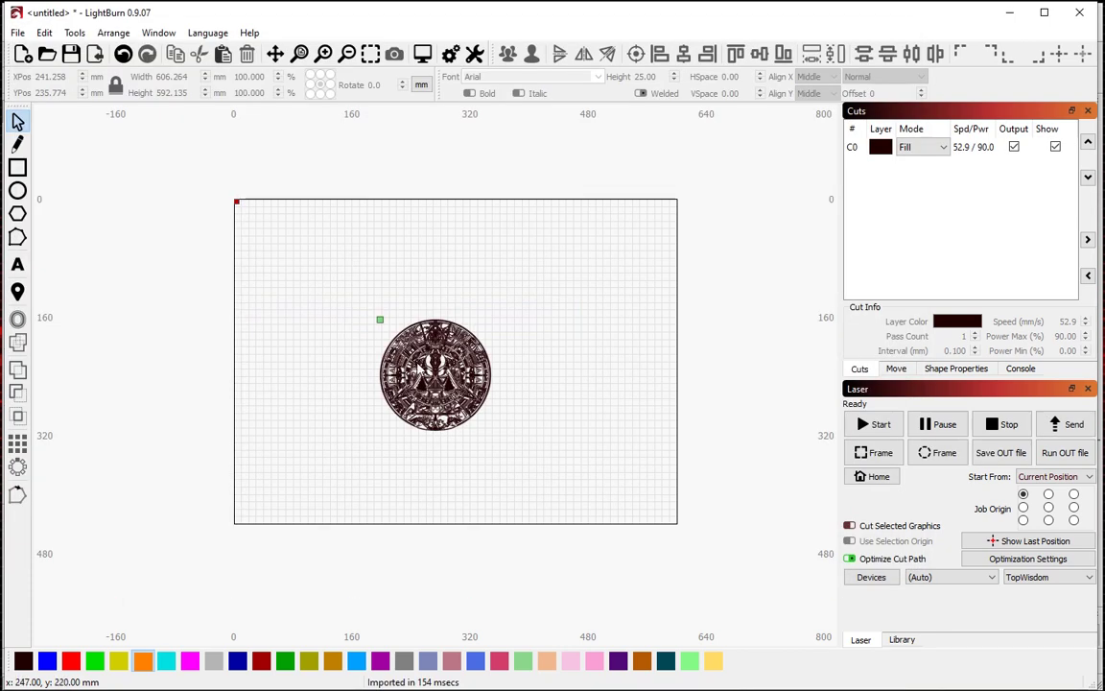
- Preview the C0 layer's fill job for the imported circular artwork, check its time estimate, and close the preview
scroll(417, 360, up, 5)
scroll(422, 350, down, 2)
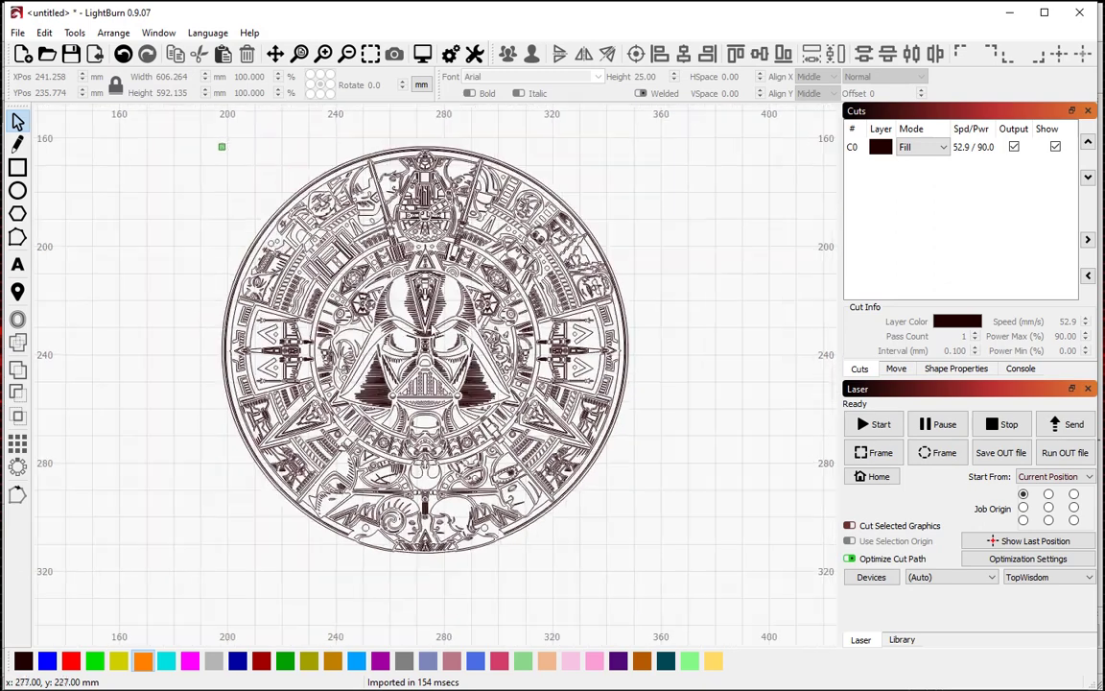
scroll(159, 288, up, 1)
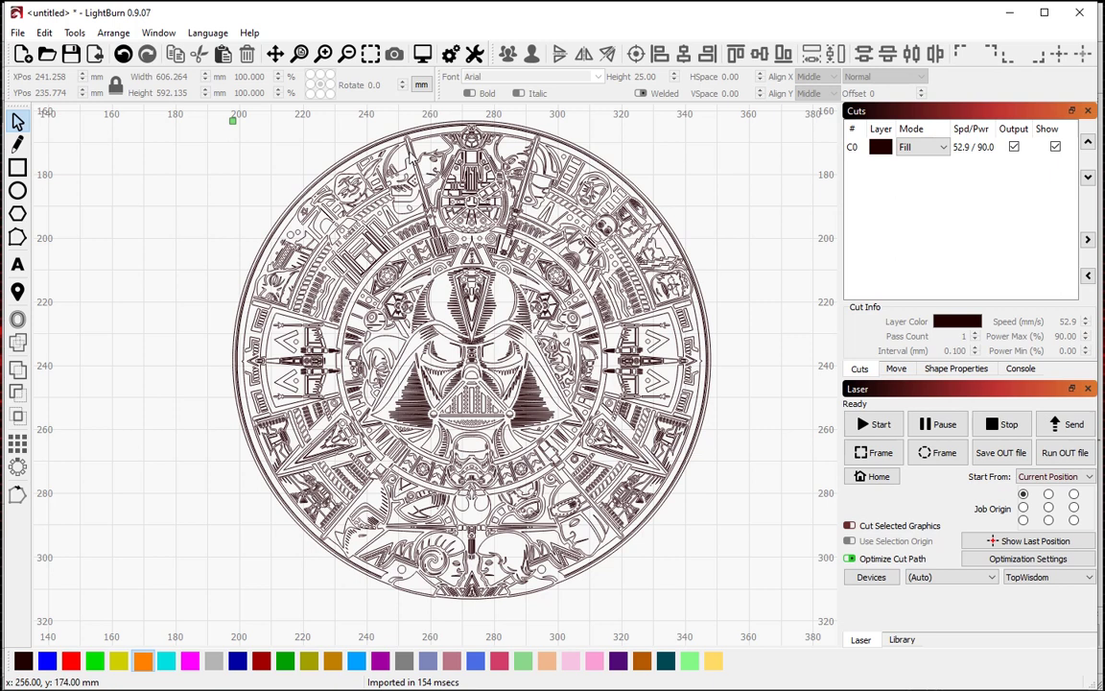
click(423, 55)
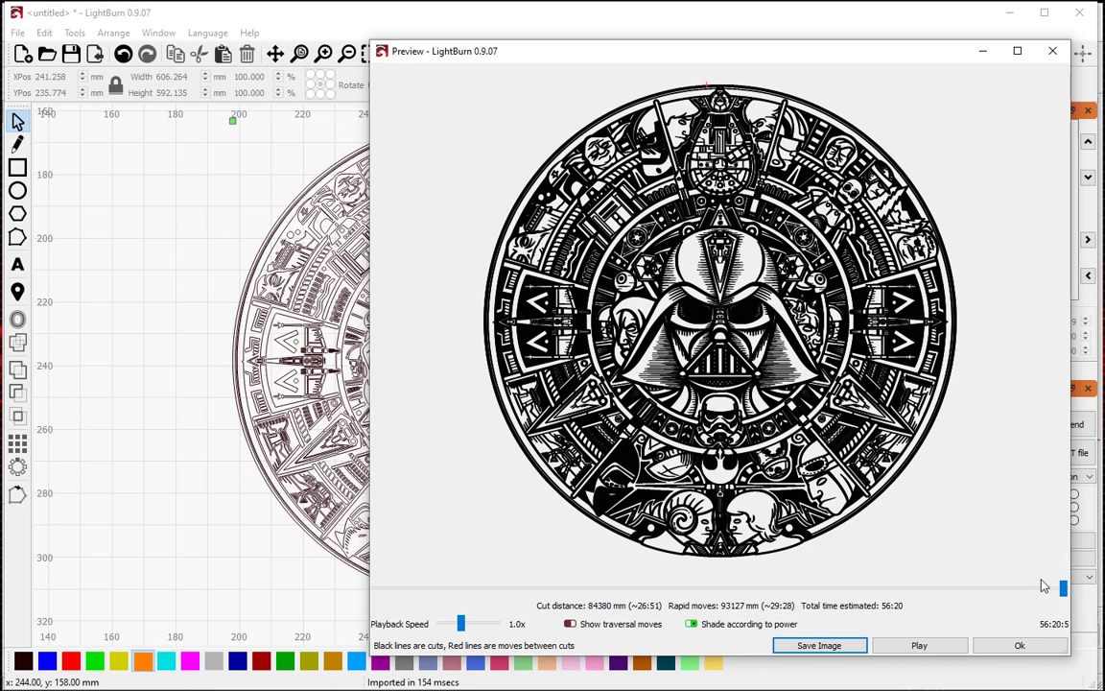
mouse_move(1043, 585)
mouse_down()
mouse_move(1063, 585)
mouse_move(976, 597)
mouse_move(1055, 587)
mouse_move(1032, 559)
mouse_move(1063, 588)
mouse_up()
key(Escape)
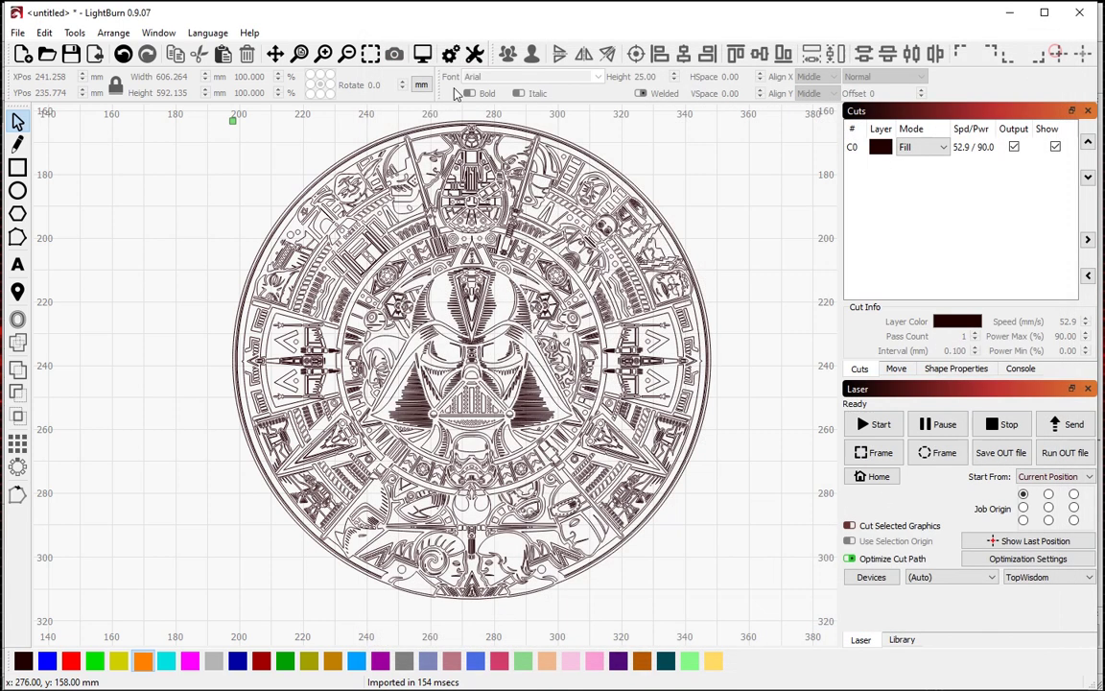
click(423, 53)
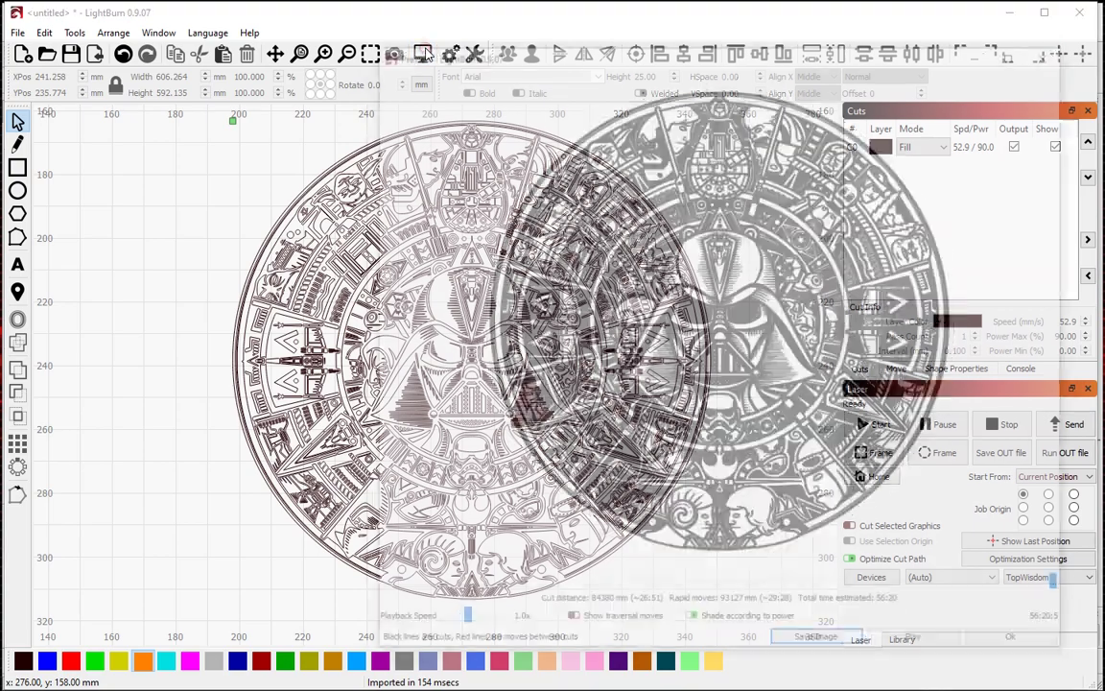
click(1002, 645)
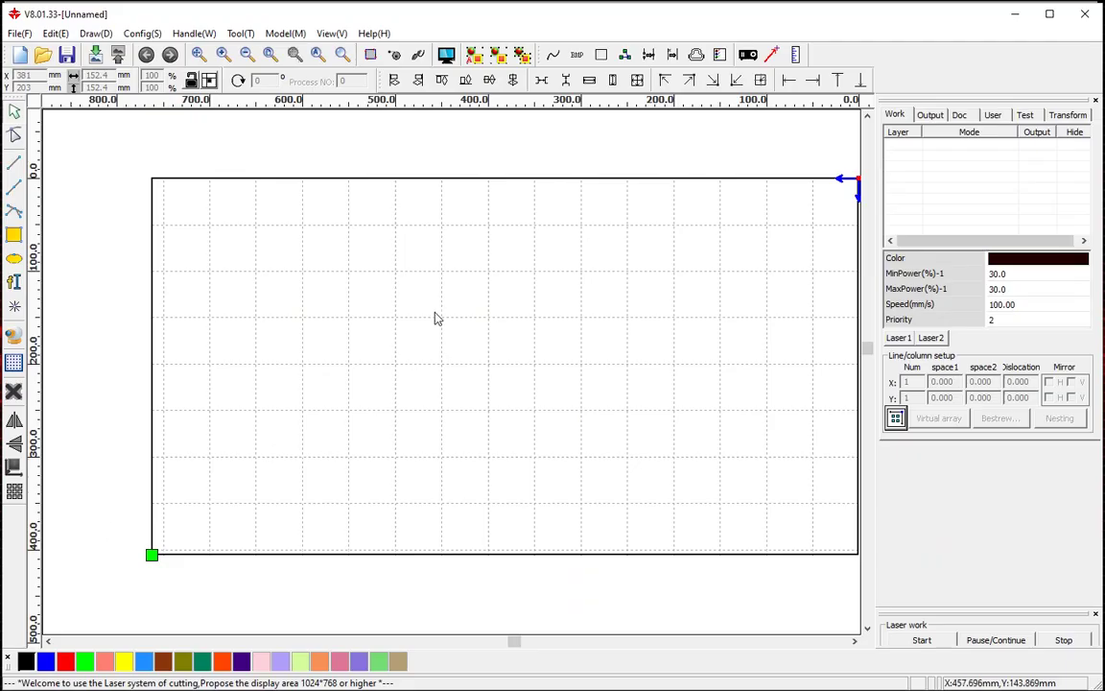
- Switch to RDWorks and import aztec war v3.ai from the Test Files folder
key(ctrl+i)
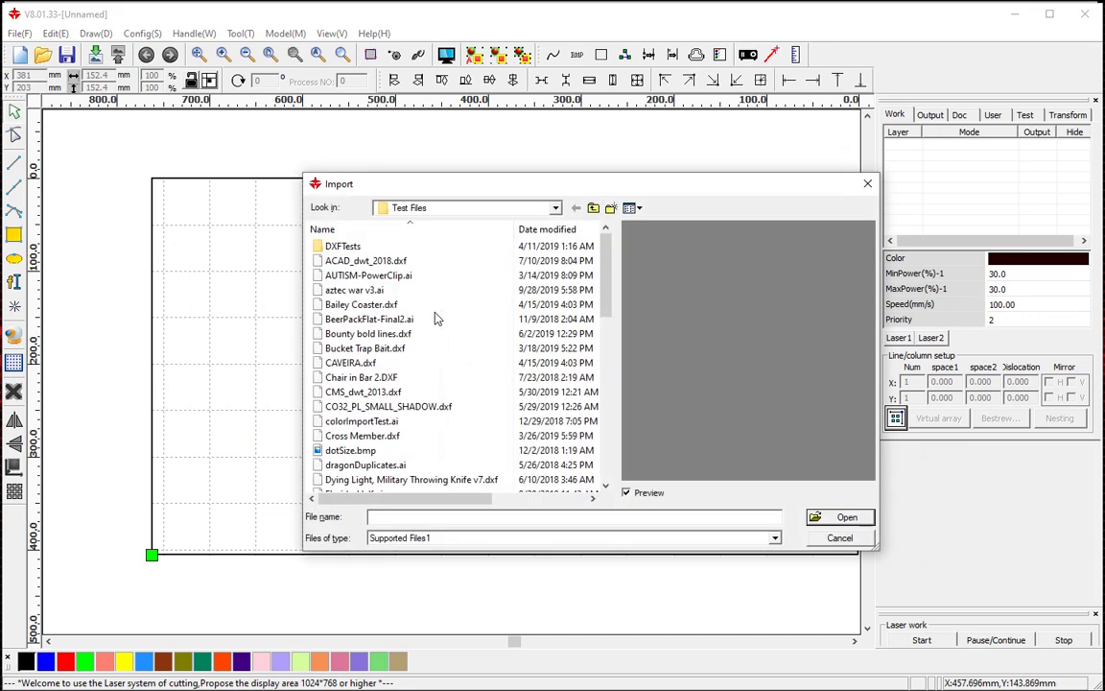
click(364, 291)
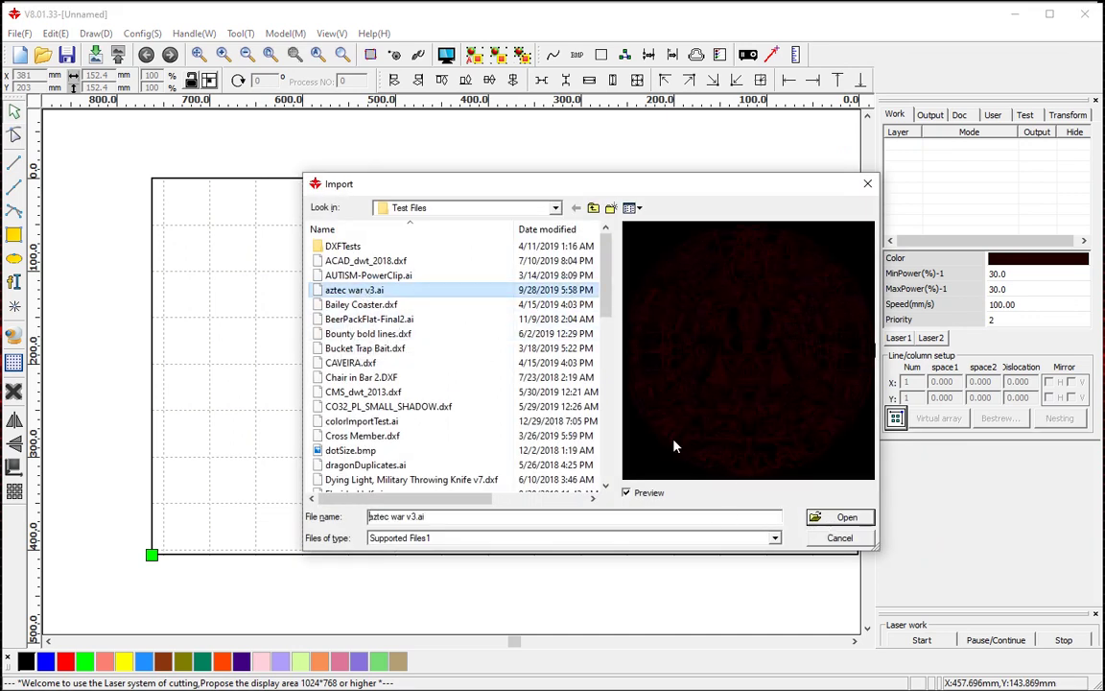
click(847, 516)
click(769, 253)
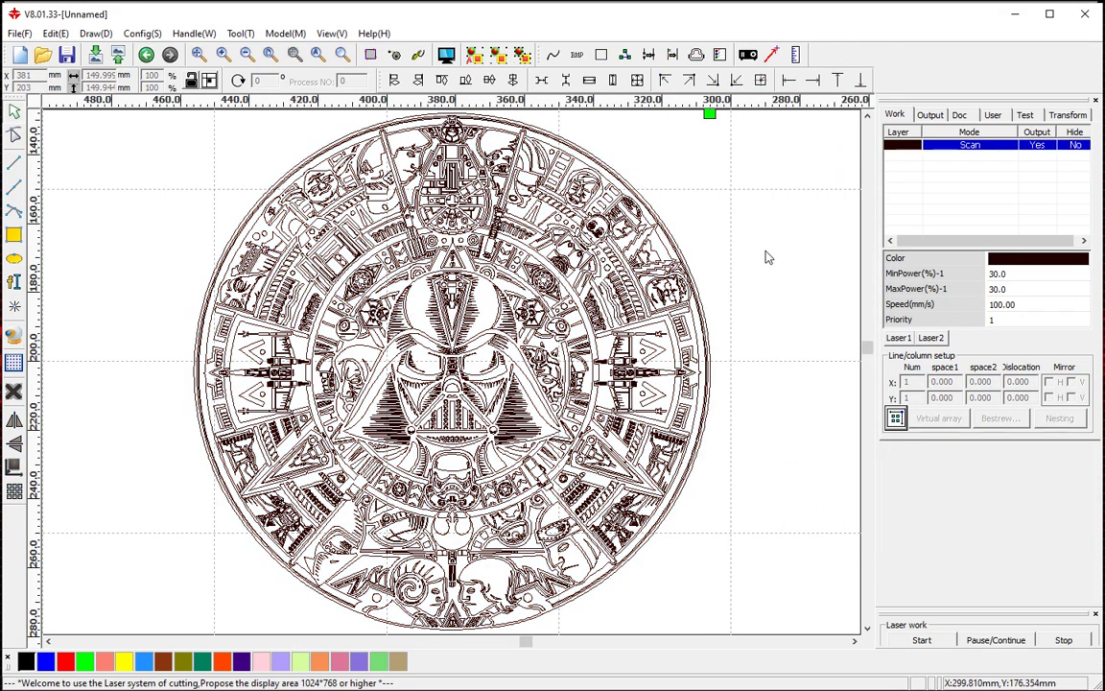
- Examine the circular artwork's outlines in RDWorks, from the whole disc to the fine nested shapes around the central helmet
scroll(767, 256, down, 2)
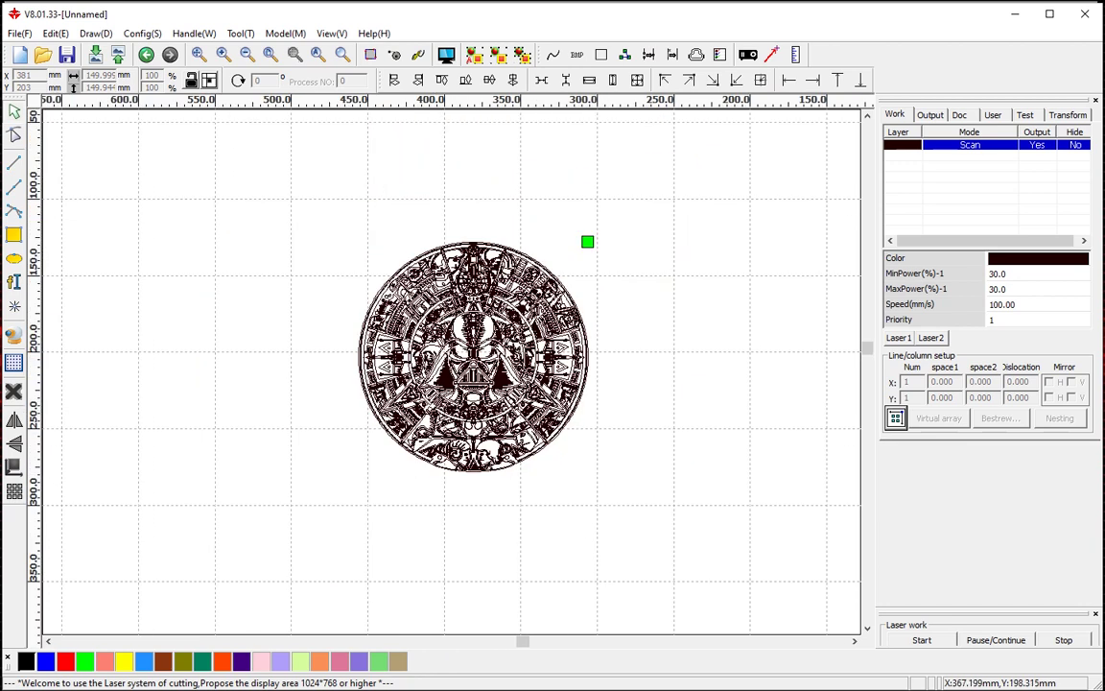
scroll(480, 333, up, 2)
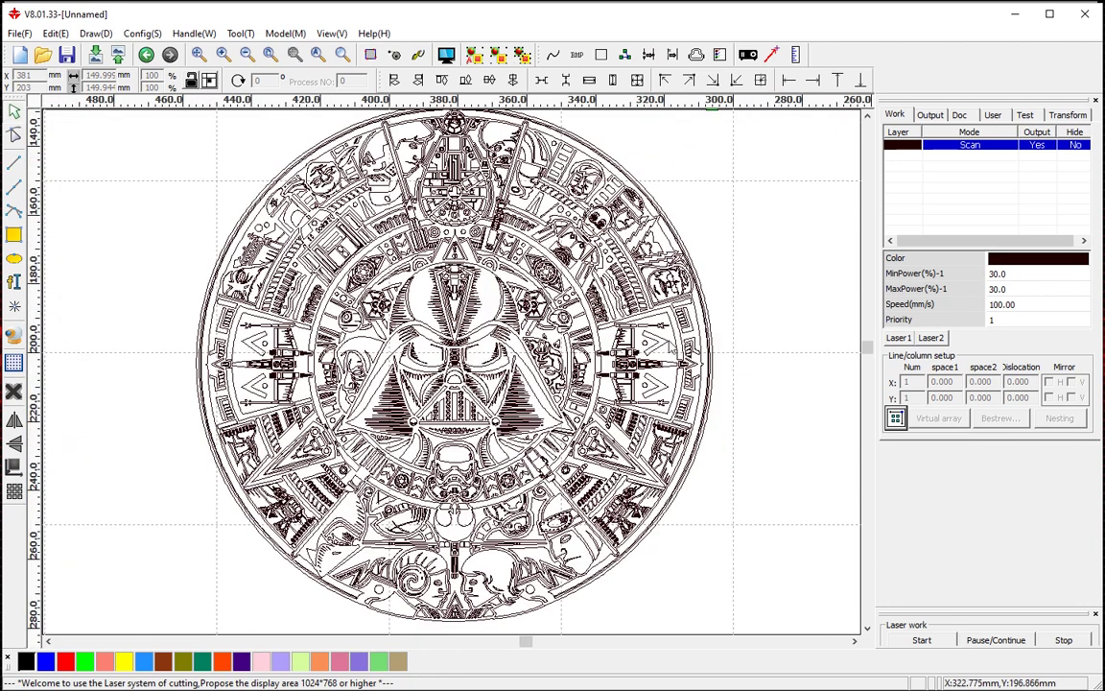
mouse_move(729, 338)
mouse_down()
mouse_move(755, 342)
mouse_move(547, 344)
mouse_move(717, 352)
mouse_up()
mouse_move(786, 364)
mouse_down()
mouse_move(828, 368)
mouse_move(688, 347)
mouse_move(779, 353)
mouse_up()
scroll(549, 338, down, 3)
scroll(550, 337, up, 5)
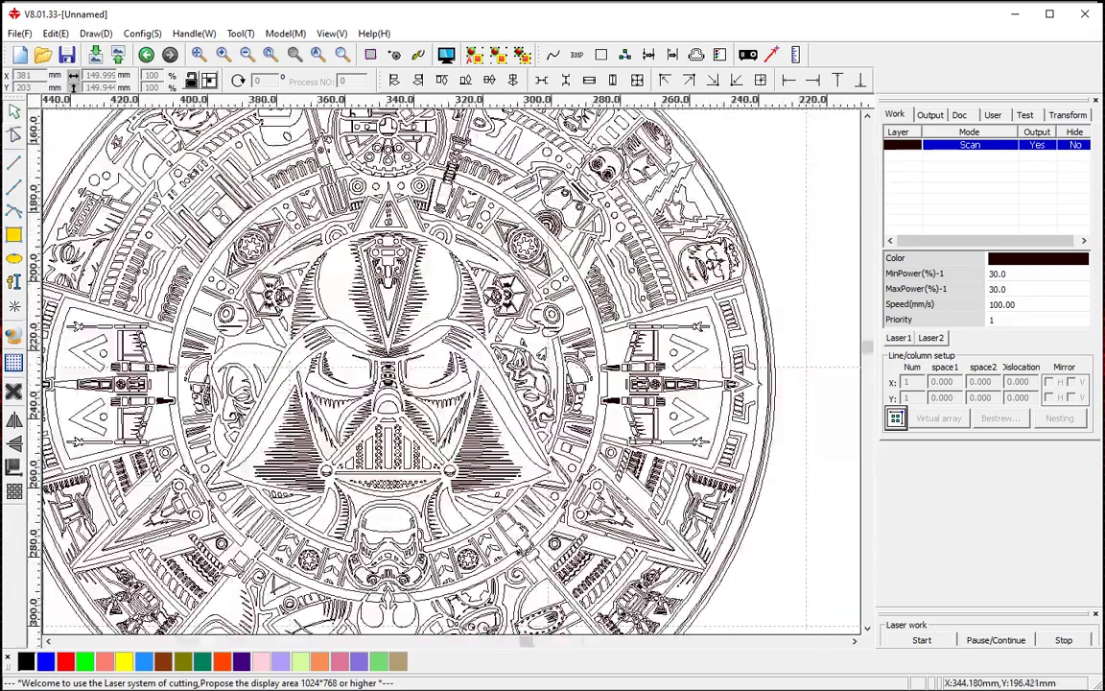
scroll(385, 250, down, 3)
scroll(385, 251, down, 1)
scroll(554, 287, up, 8)
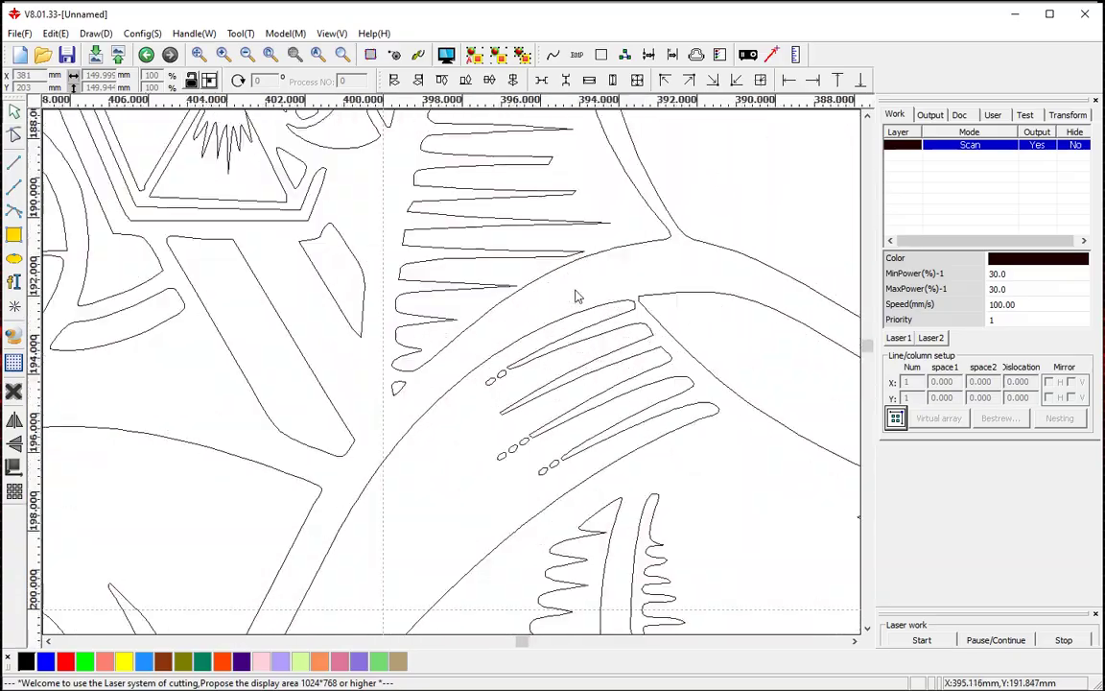
scroll(553, 288, down, 1)
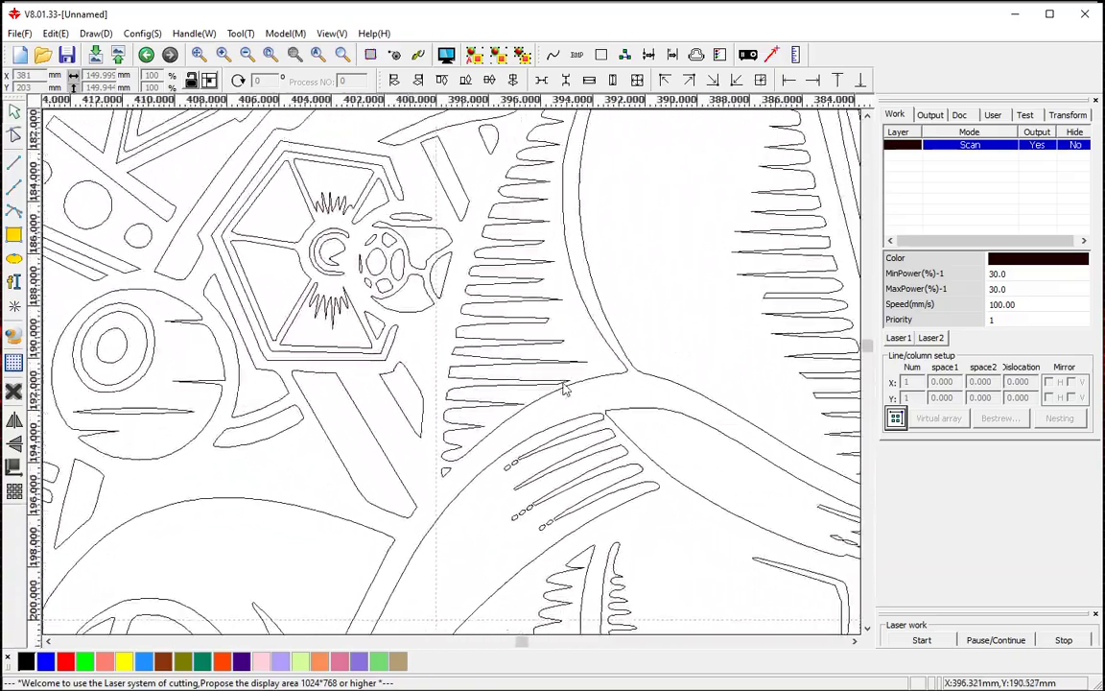
scroll(524, 342, up, 1)
scroll(524, 341, down, 5)
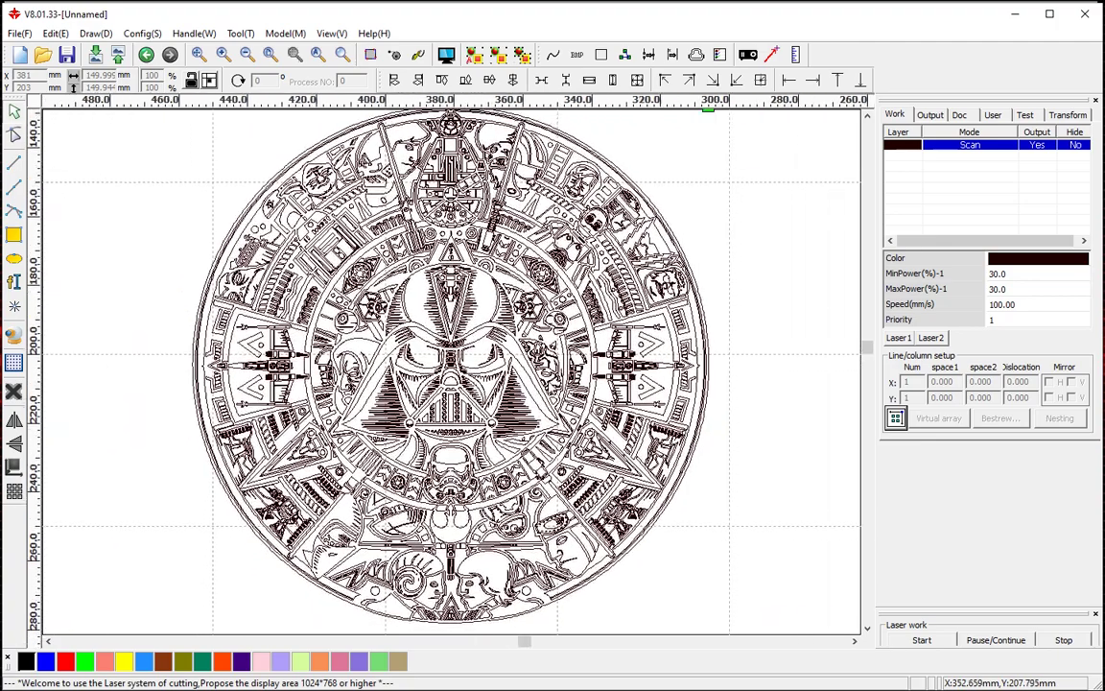
scroll(469, 386, up, 2)
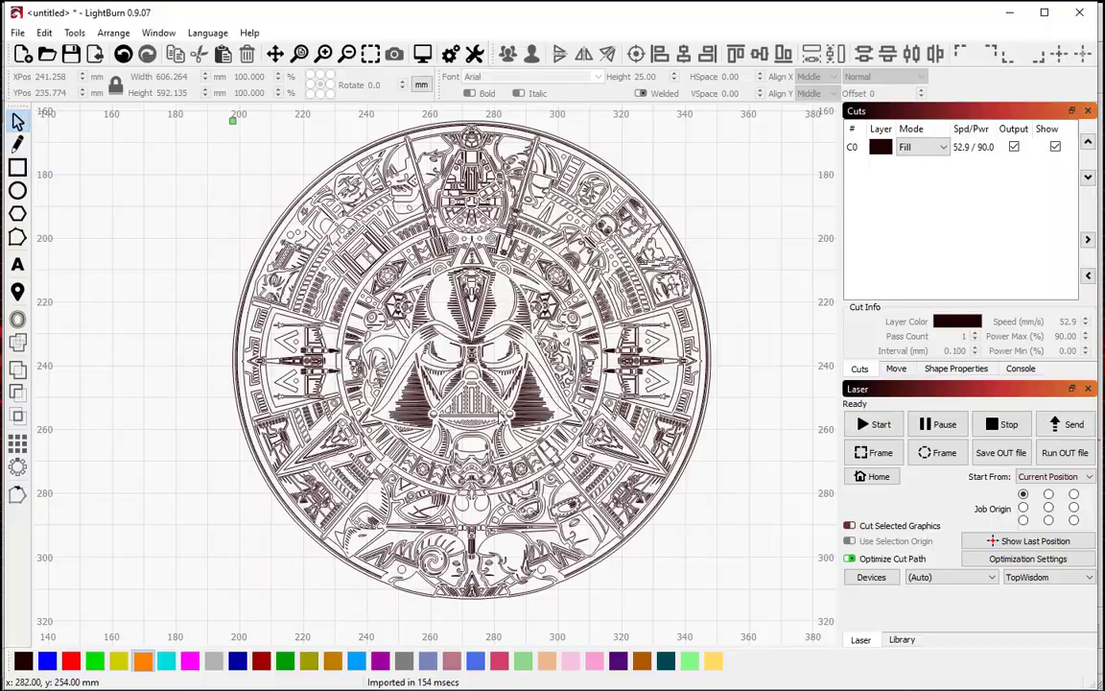
- Switch back to LightBurn and examine the same helmet area of the circular artwork for comparison
scroll(516, 381, up, 2)
scroll(516, 381, down, 1)
scroll(516, 381, down, 2)
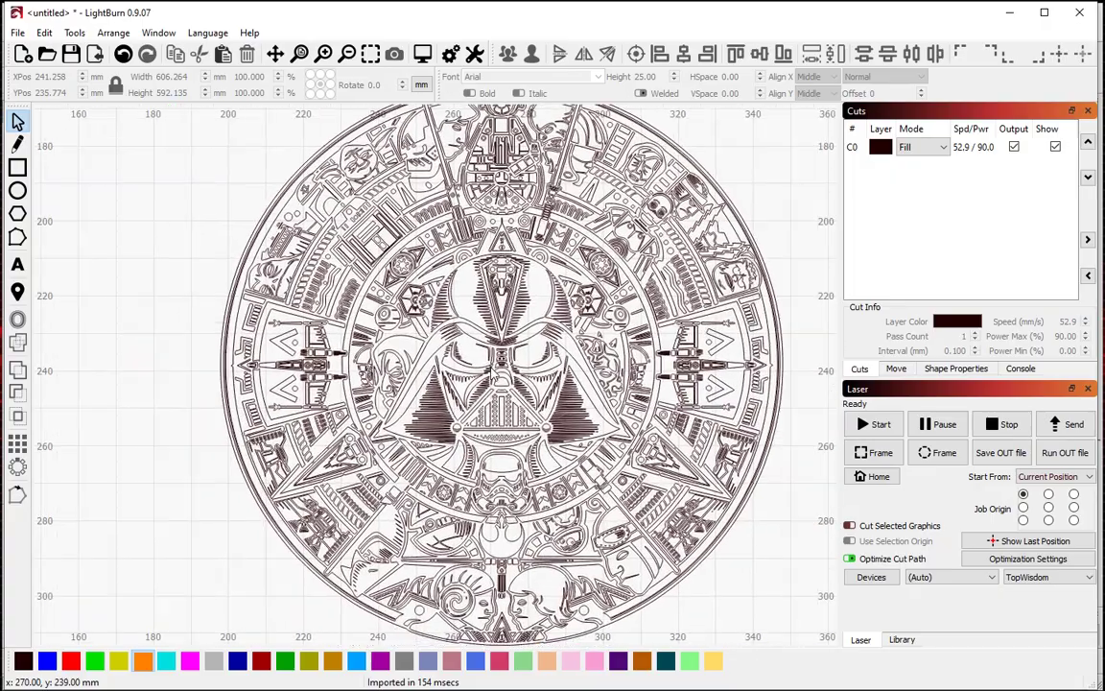
scroll(486, 328, up, 2)
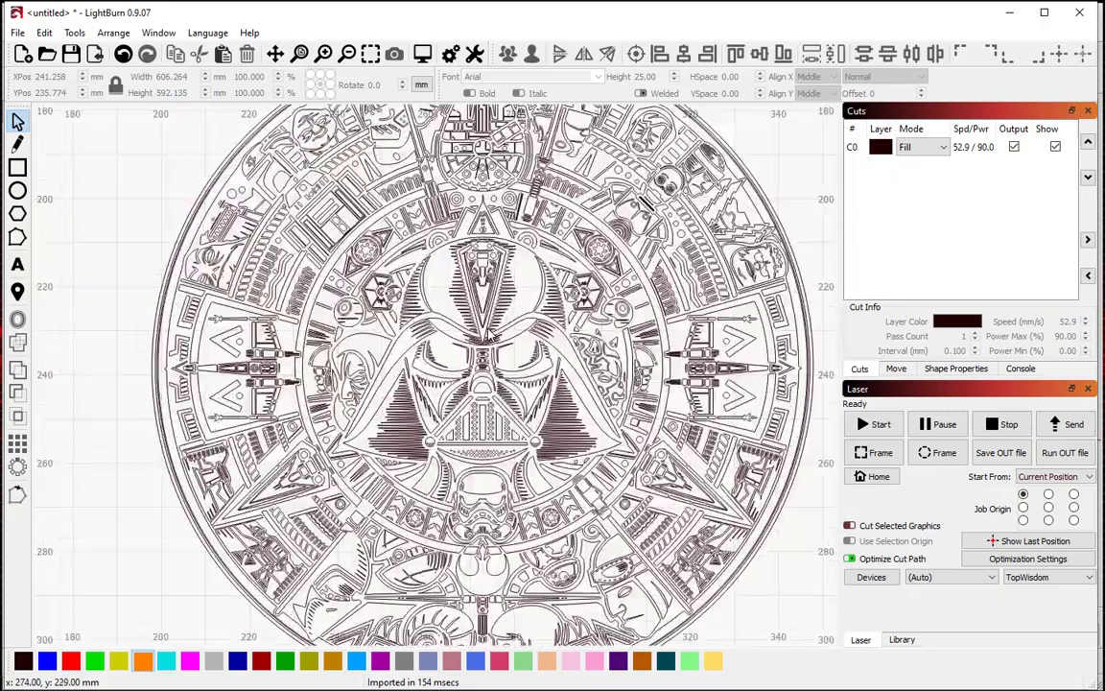
scroll(451, 227, down, 3)
scroll(451, 226, up, 2)
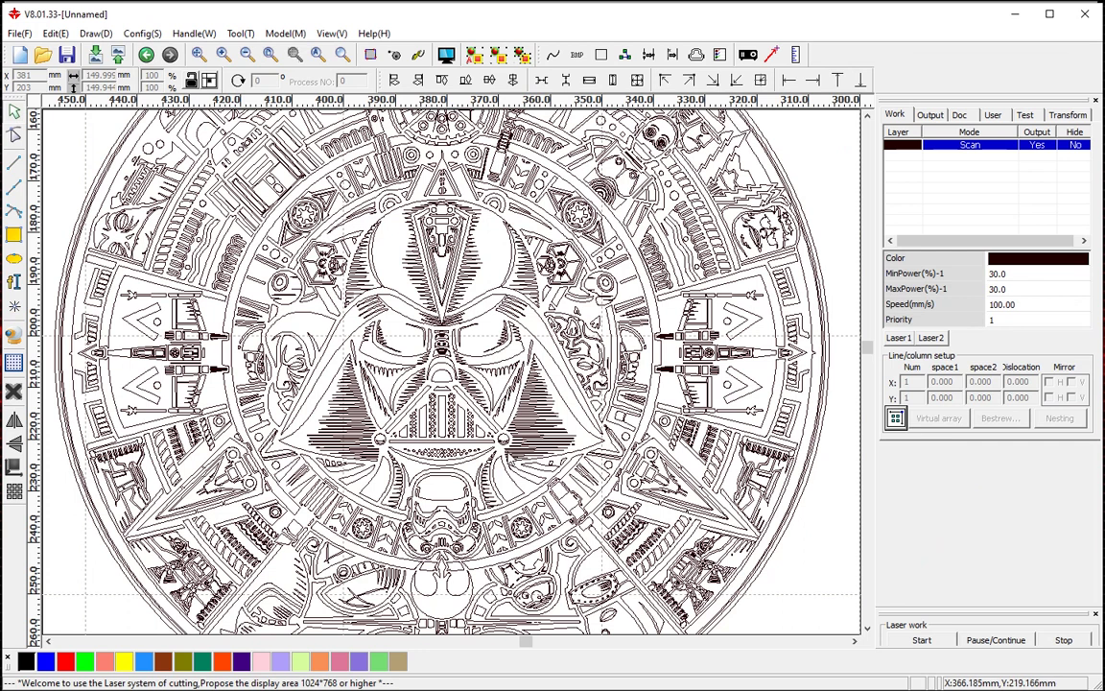
- Return to RDWorks, check the Scan layer's interval in its layer parameters, and preview the engraving job
scroll(461, 403, down, 2)
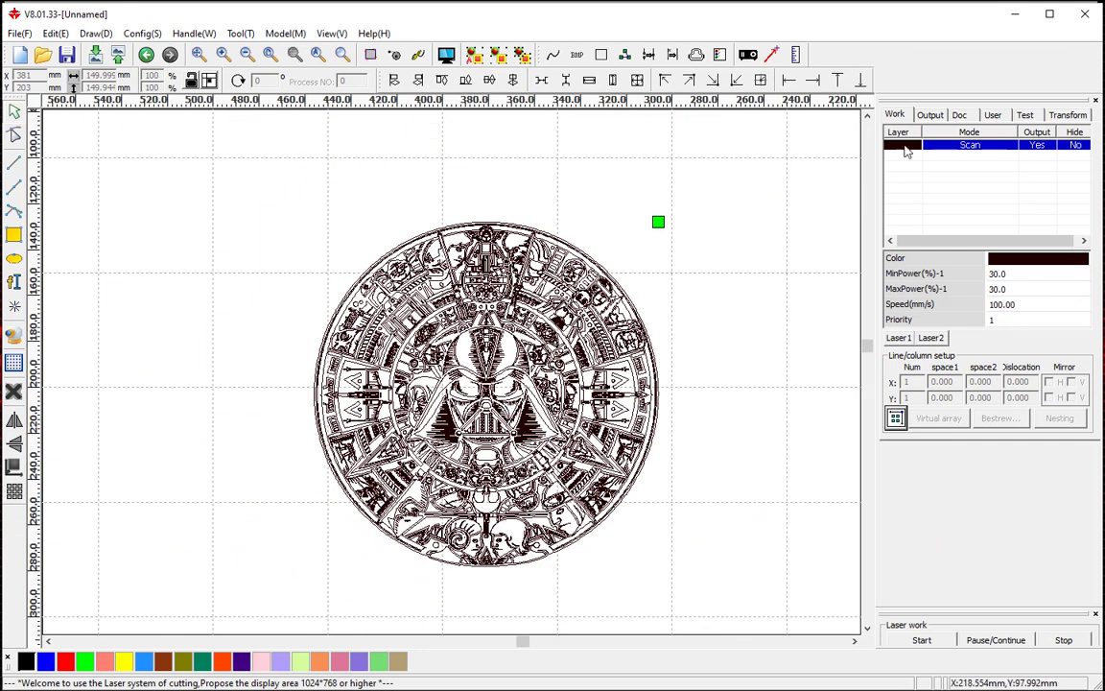
double_click(957, 150)
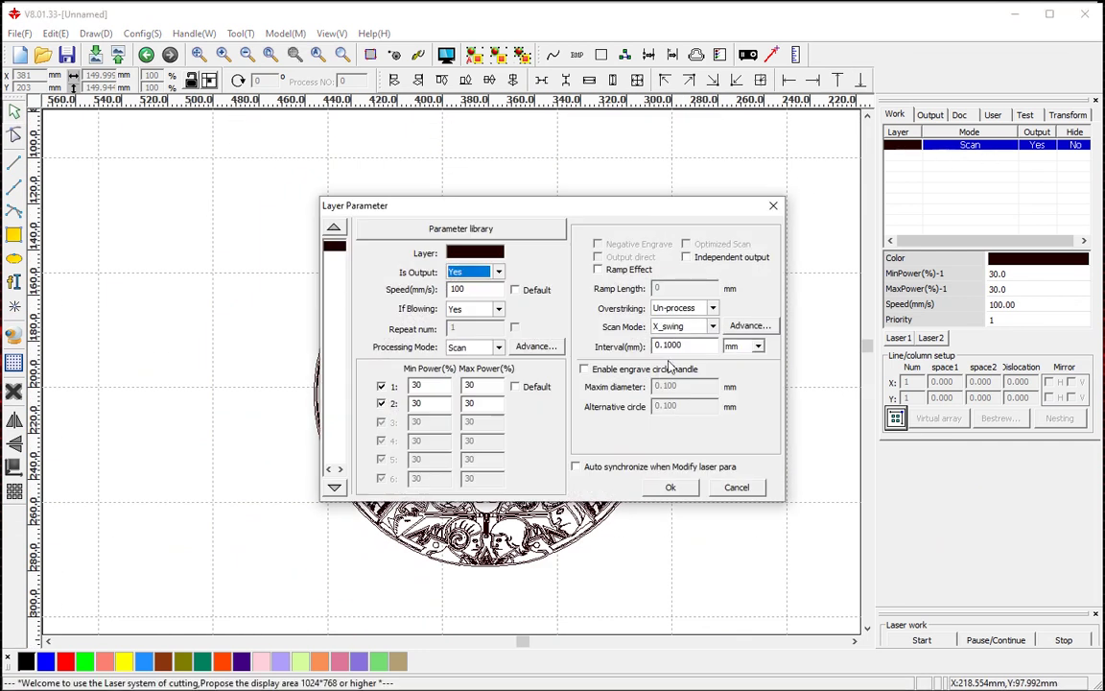
double_click(658, 354)
click(700, 349)
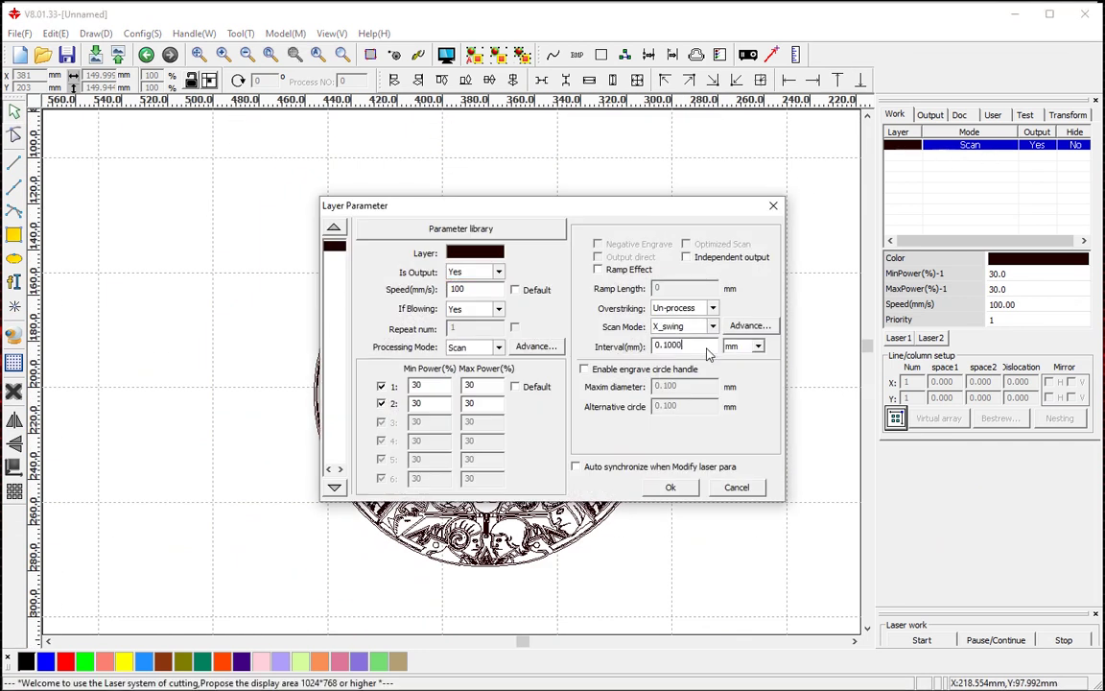
key(Return)
scroll(666, 451, up, 2)
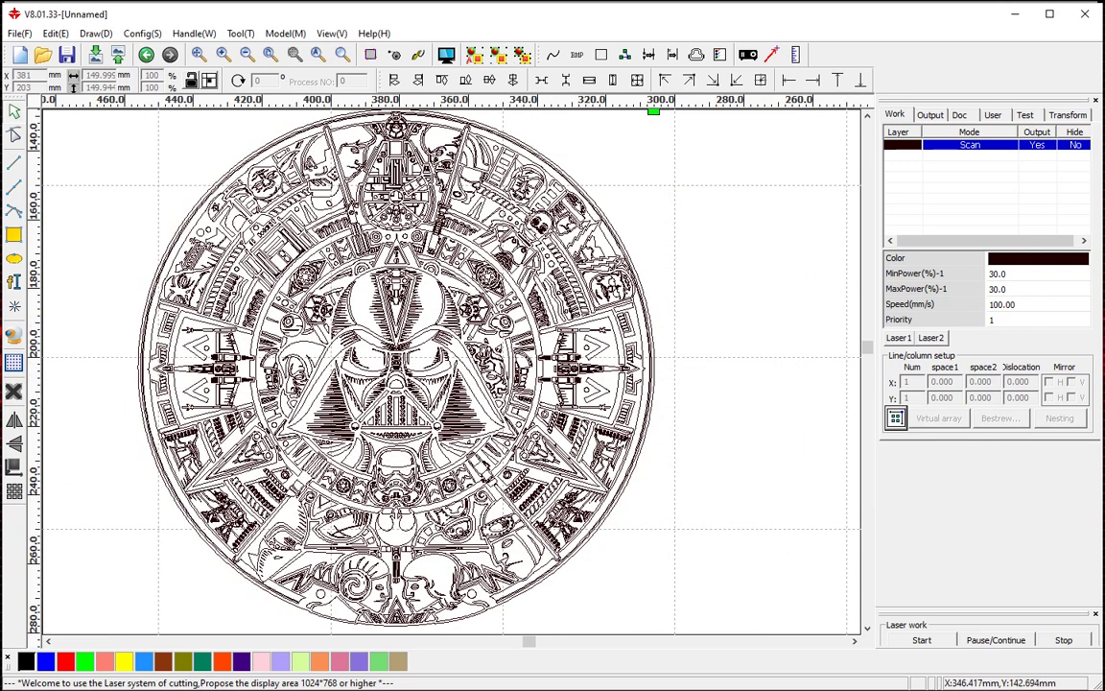
click(447, 58)
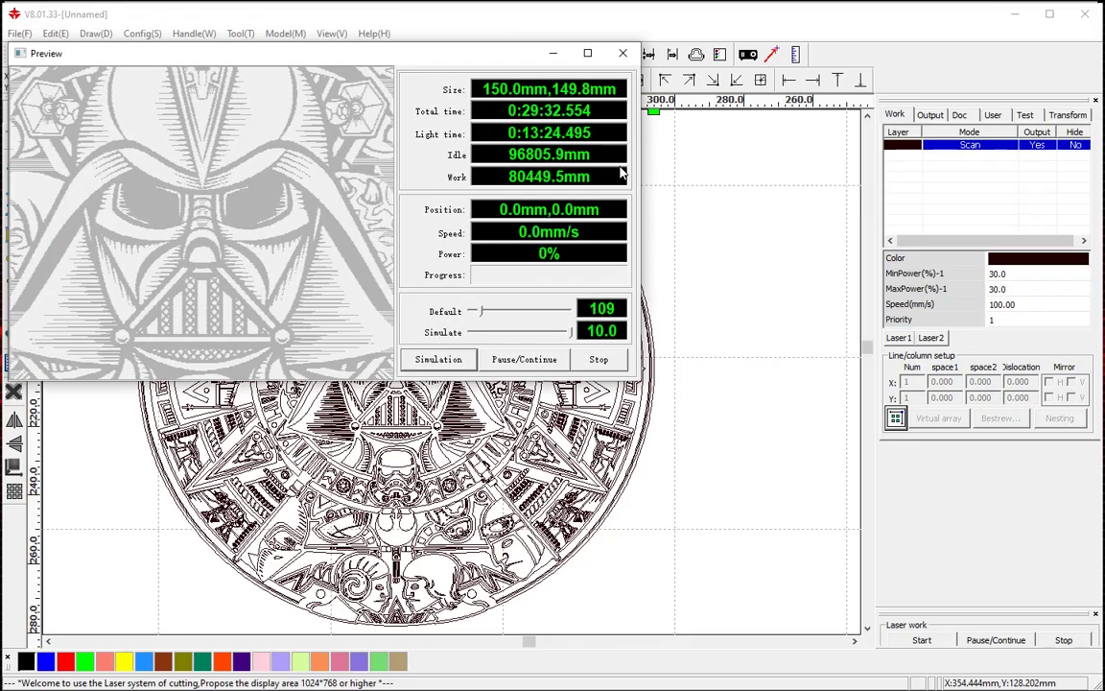
- Enlarge the RDWorks preview and examine how the circular artwork fills, from the whole disc to the scan lines around the helmet's eyes
drag(240, 61, 392, 110)
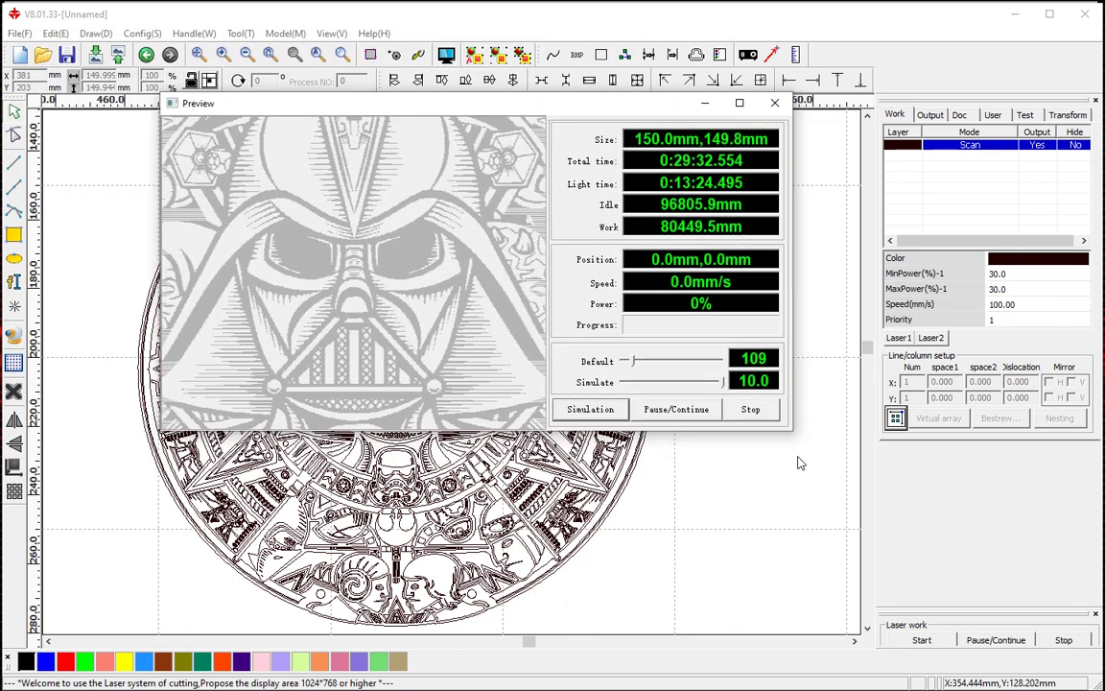
drag(795, 437, 940, 634)
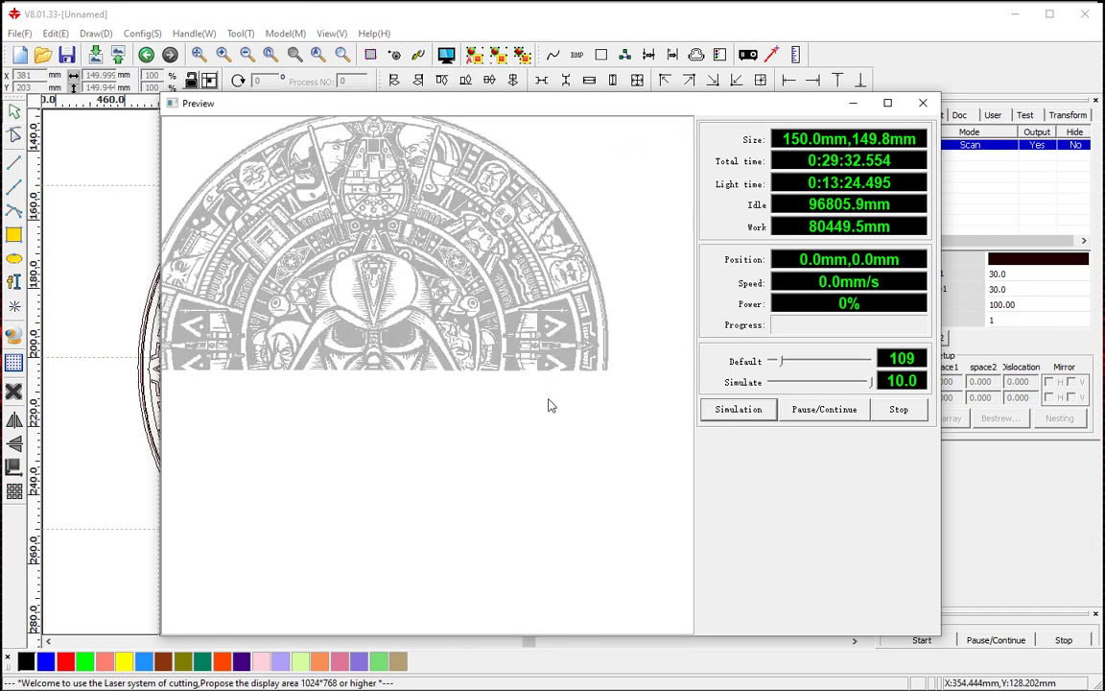
scroll(483, 372, up, 3)
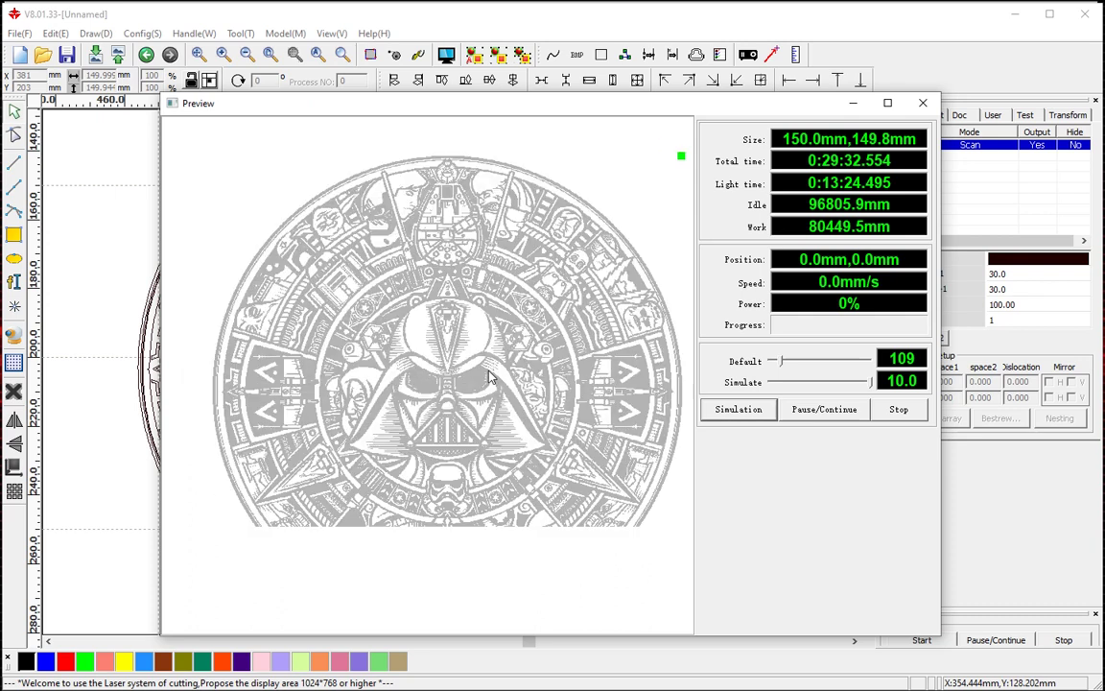
scroll(493, 387, up, 3)
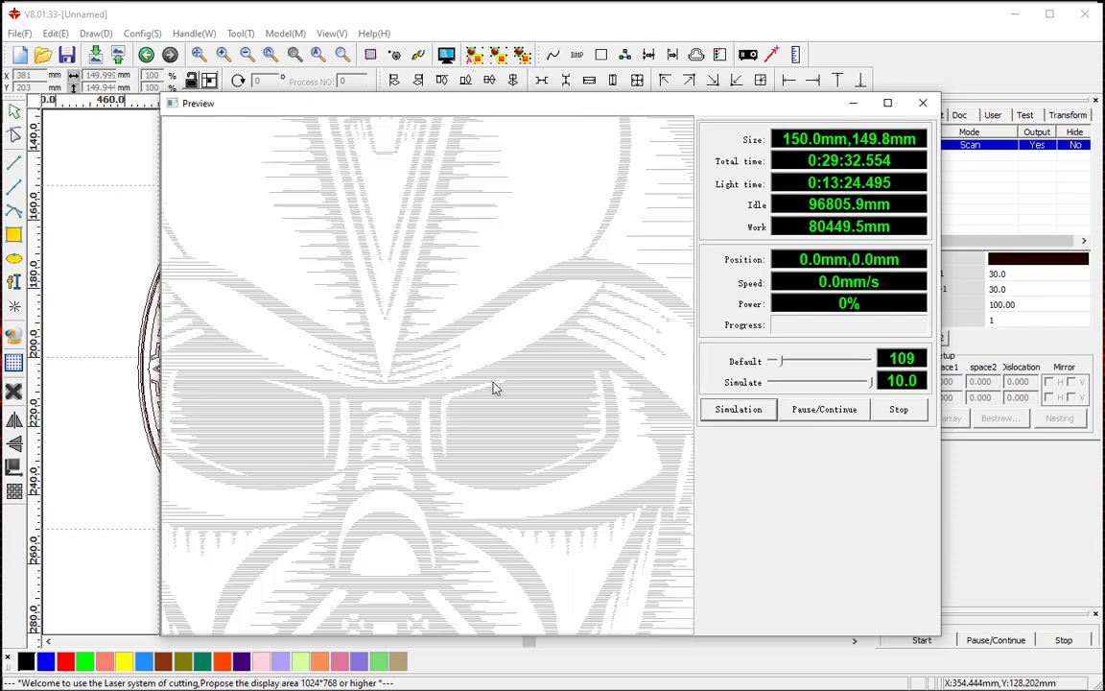
scroll(576, 404, down, 4)
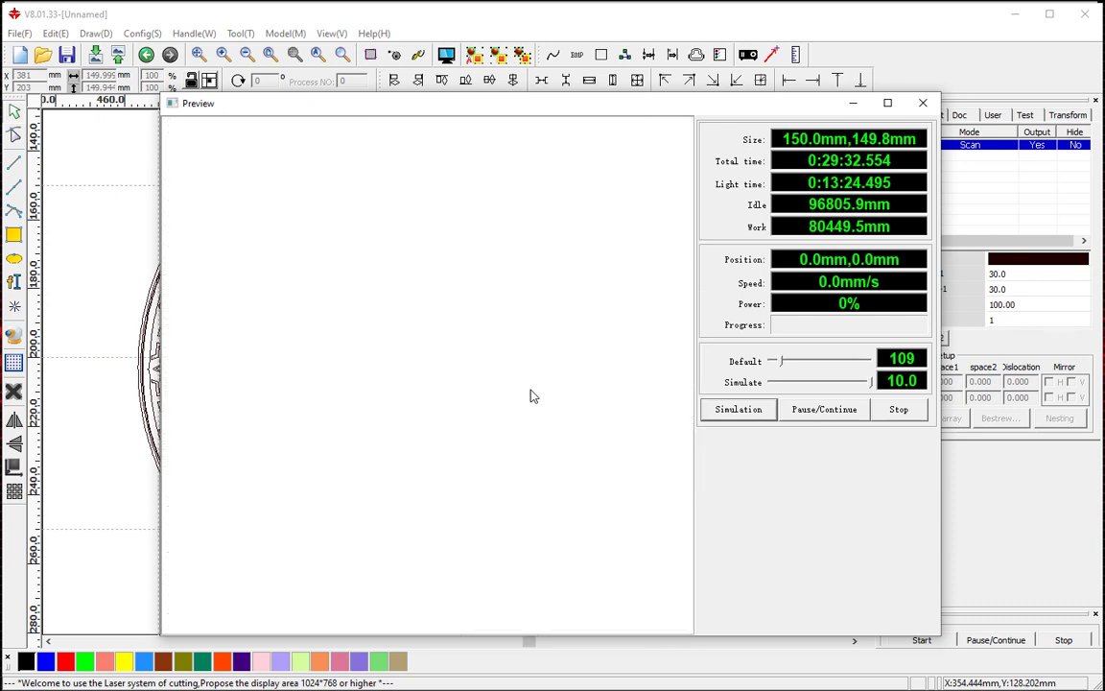
scroll(585, 303, down, 3)
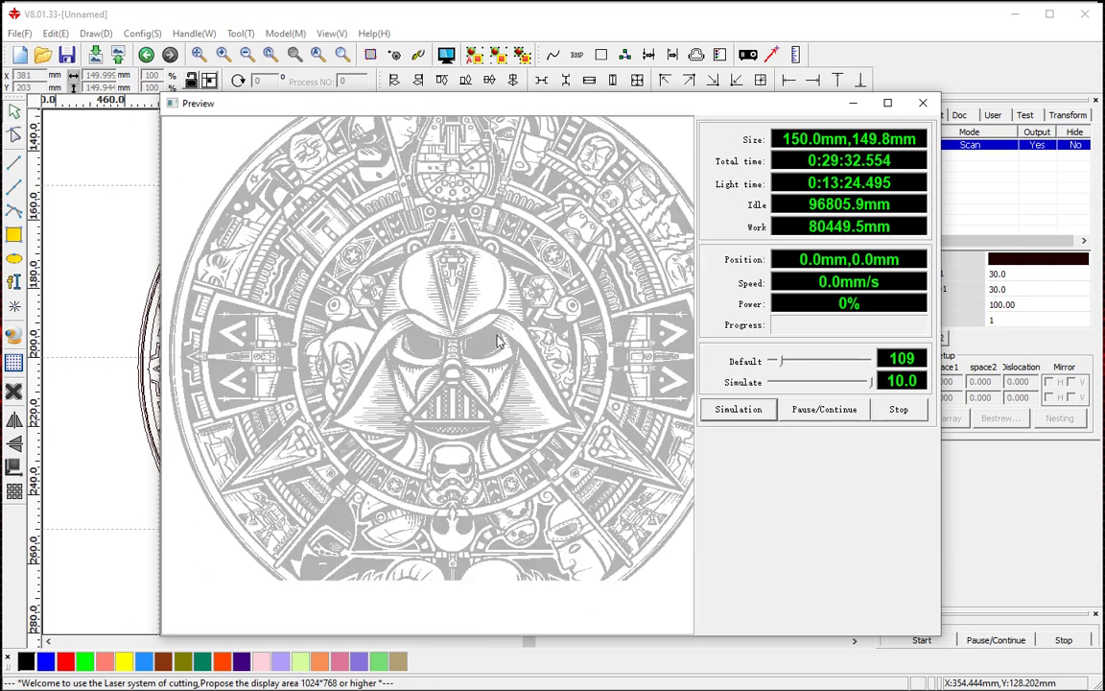
click(923, 103)
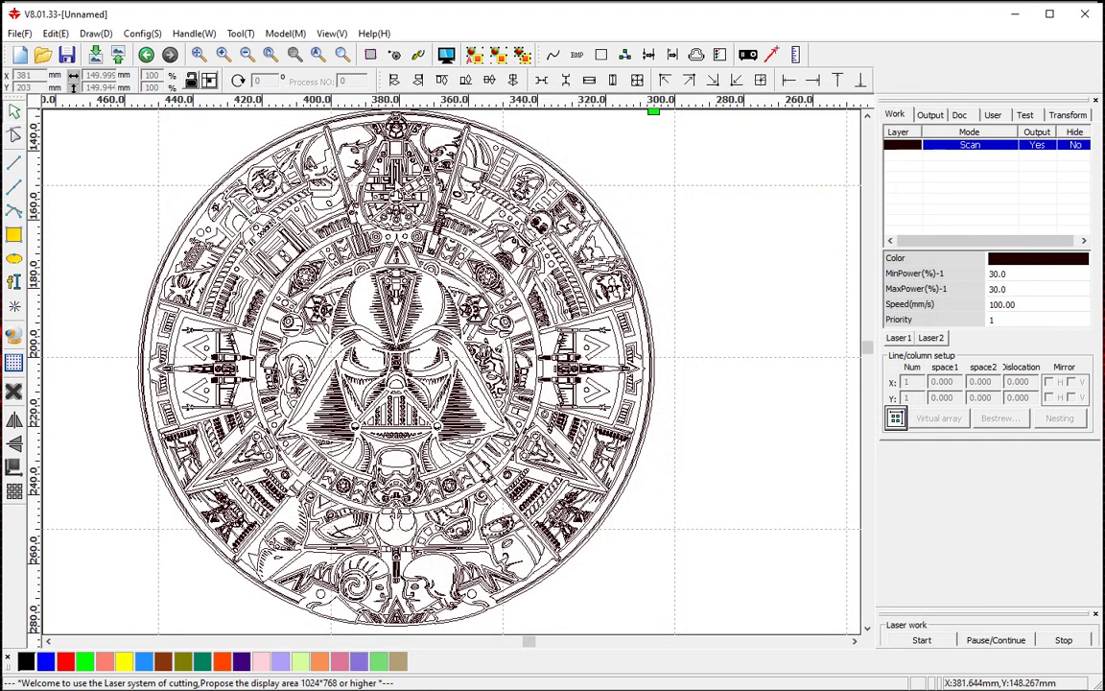
click(476, 57)
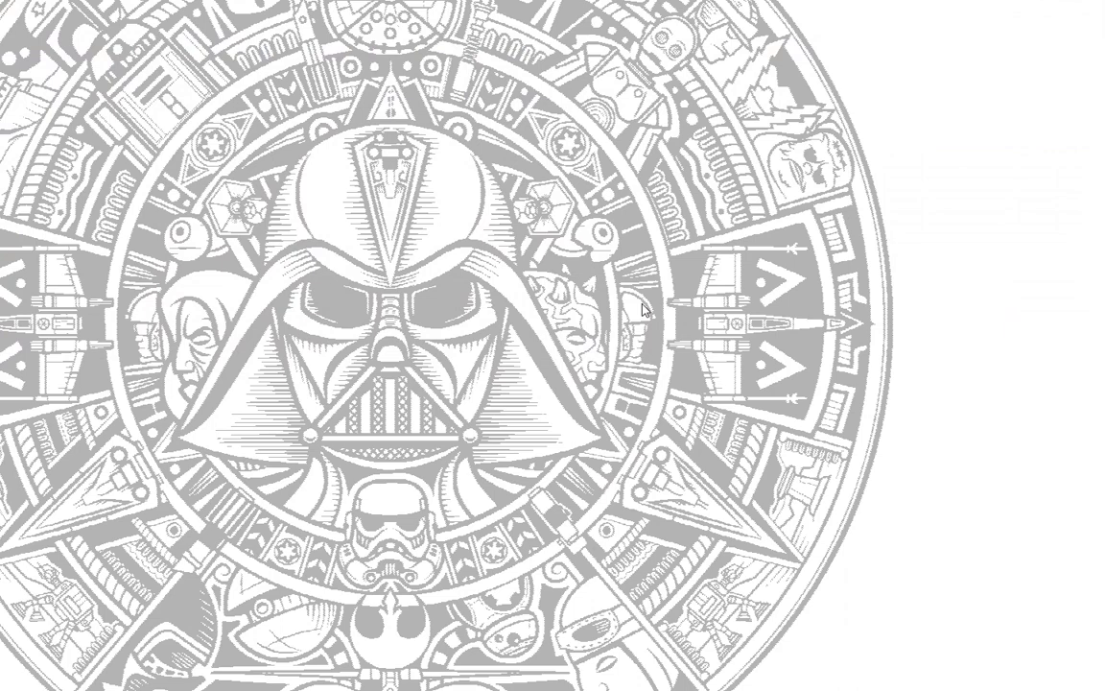
scroll(641, 303, down, 2)
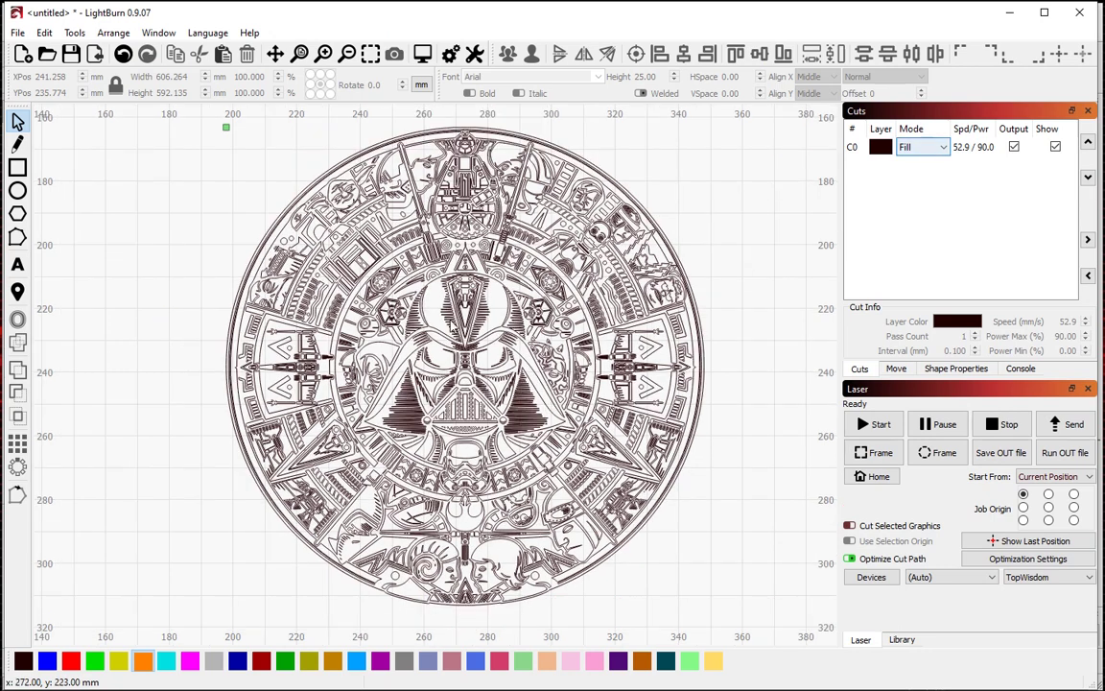
- Switch to LightBurn, preview the fill job, and examine the disc and central helmet for comparison before closing the preview
click(423, 55)
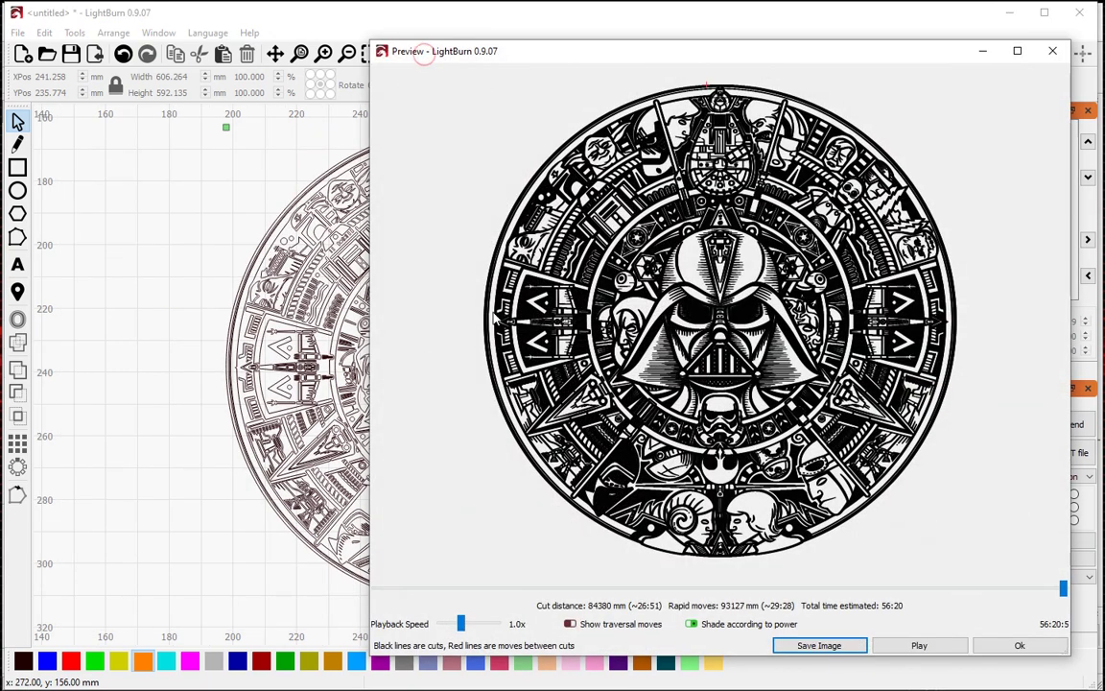
scroll(720, 316, down, 3)
scroll(719, 317, up, 8)
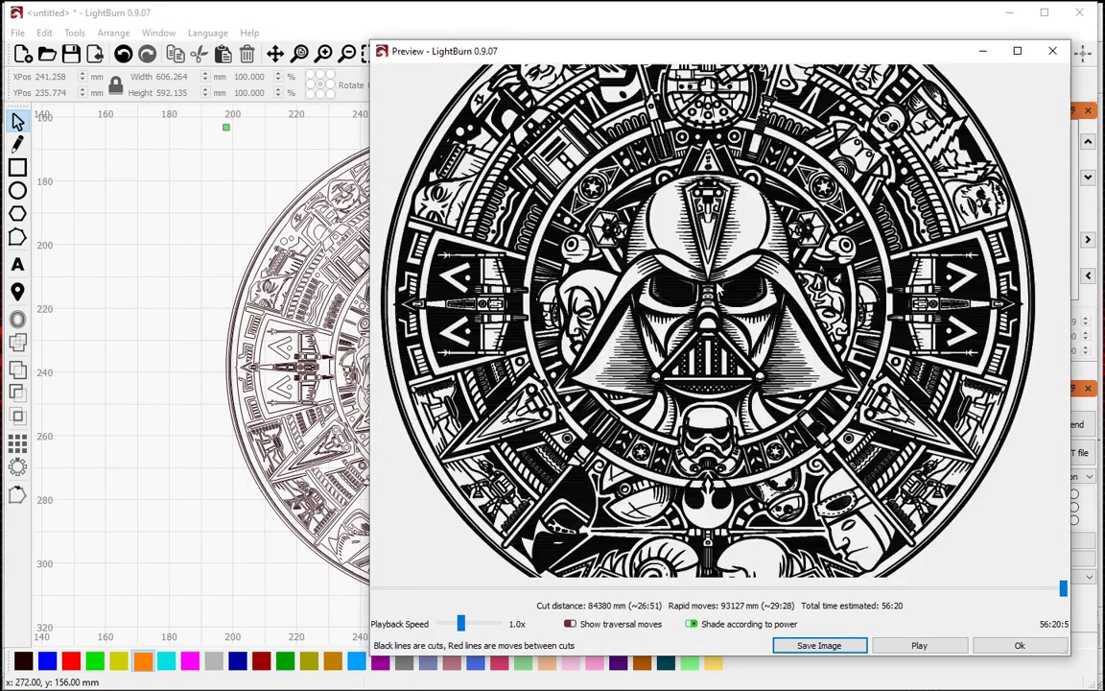
scroll(720, 317, down, 8)
scroll(709, 293, up, 5)
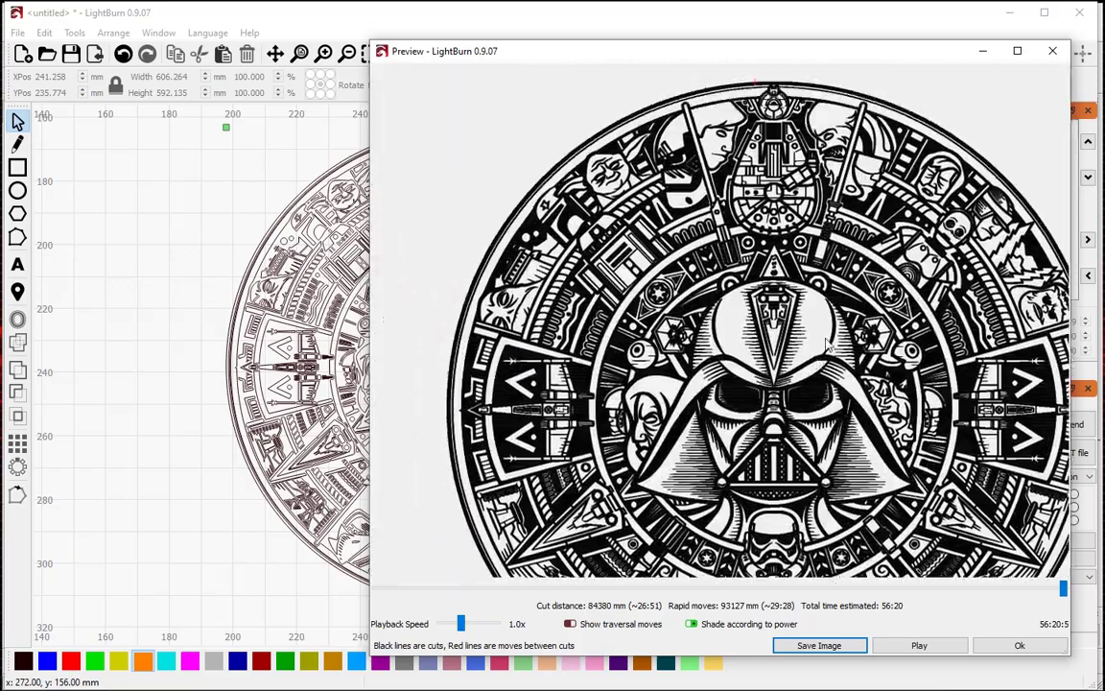
scroll(700, 269, up, 2)
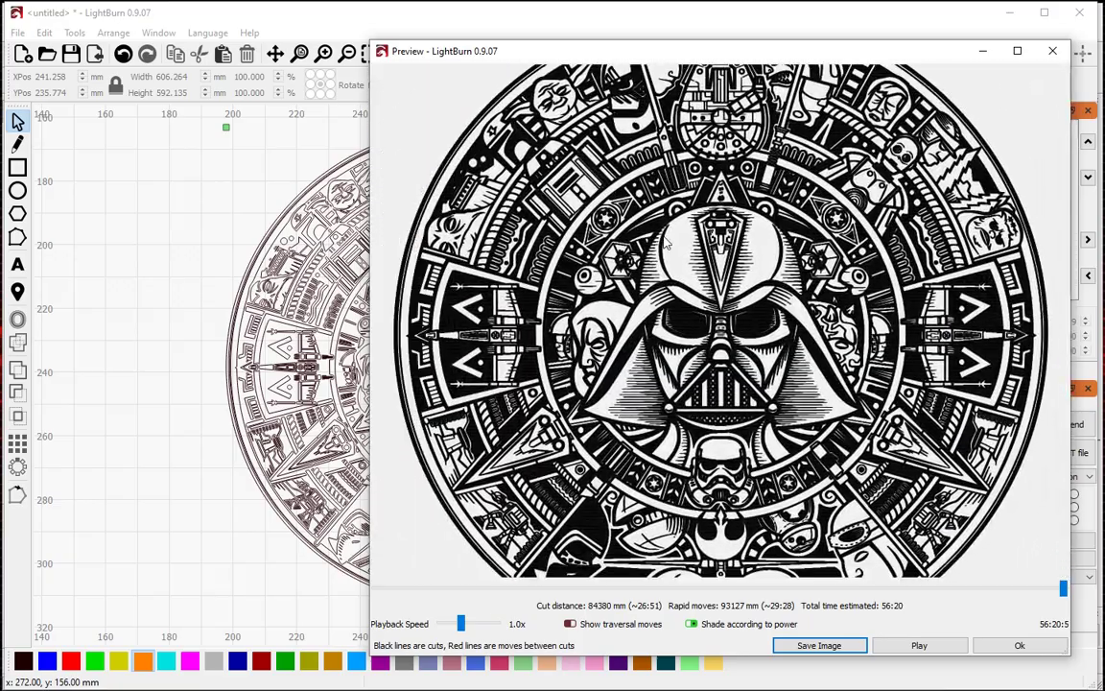
scroll(638, 224, down, 4)
click(1015, 645)
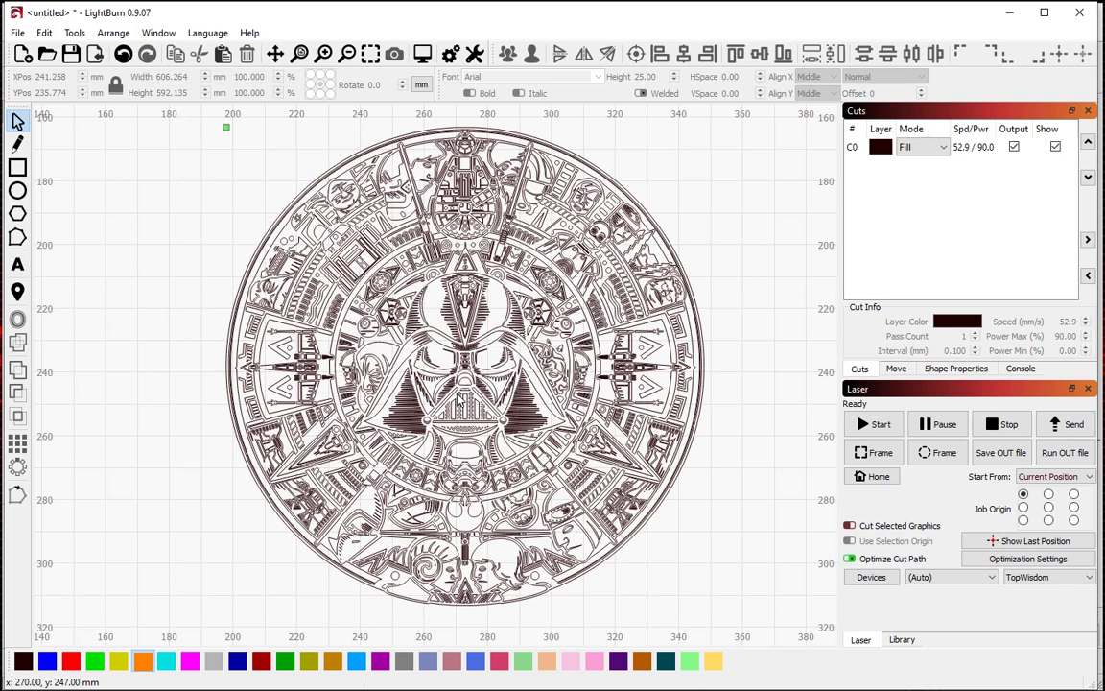
click(502, 318)
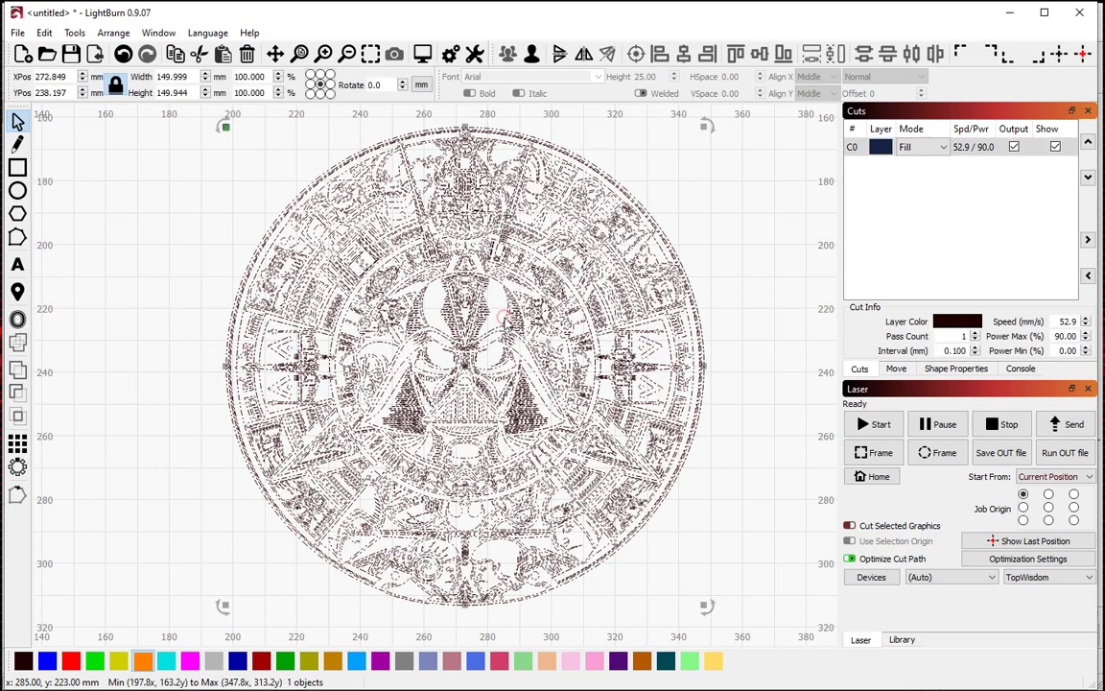
click(752, 290)
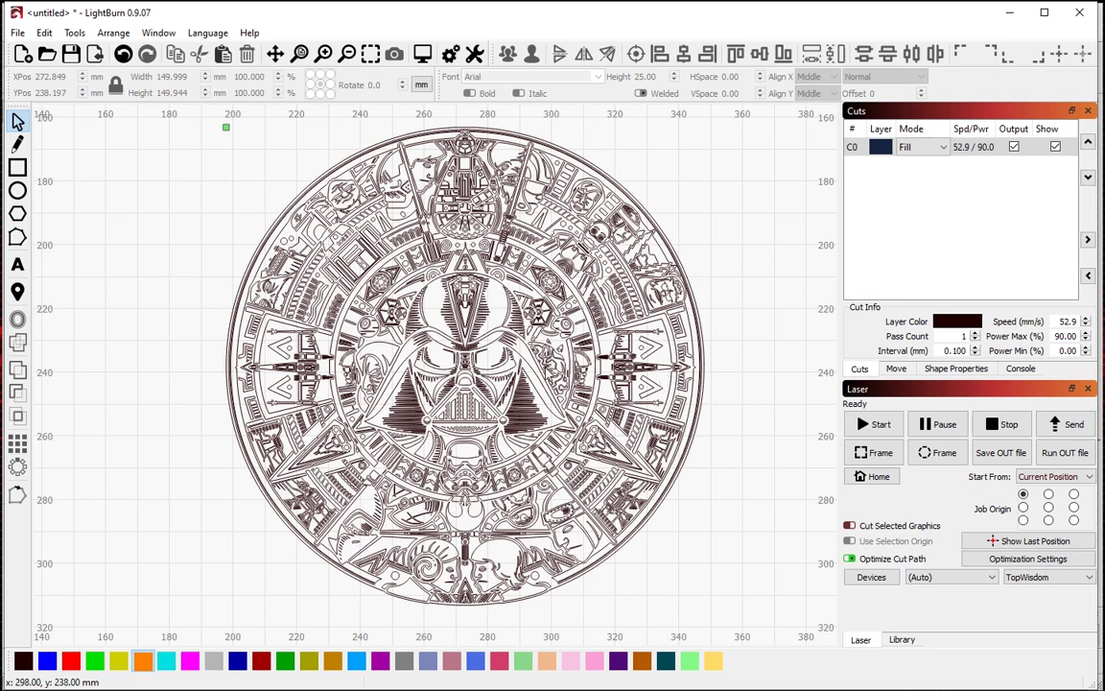
scroll(479, 326, down, 1)
scroll(449, 305, up, 2)
scroll(452, 291, down, 1)
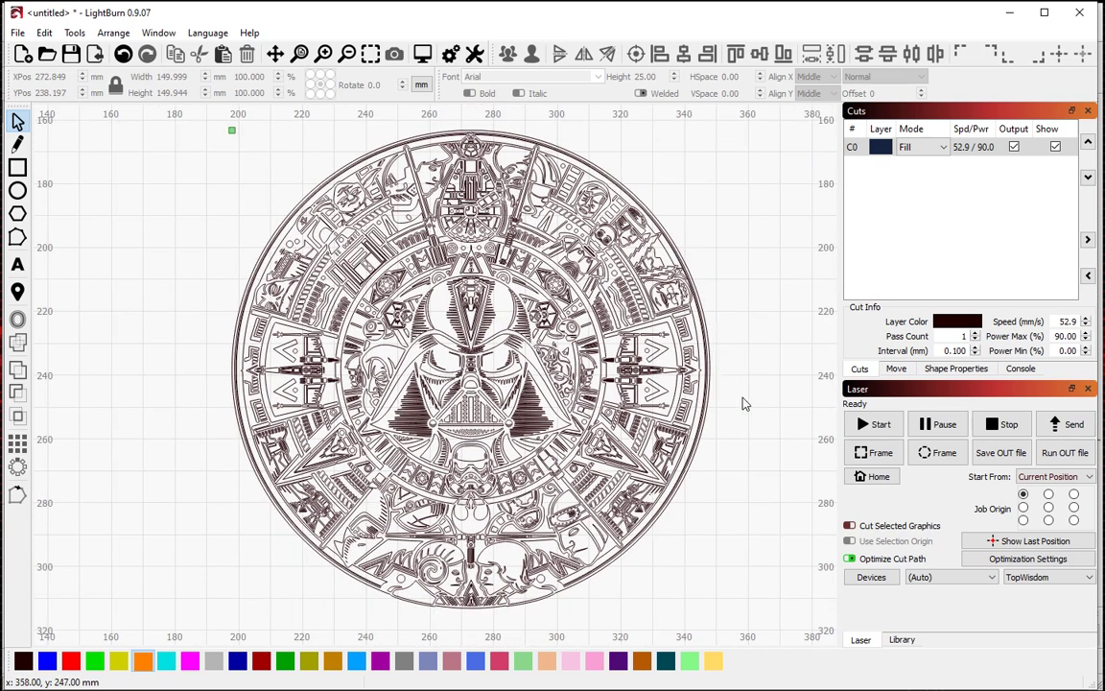
scroll(736, 398, up, 1)
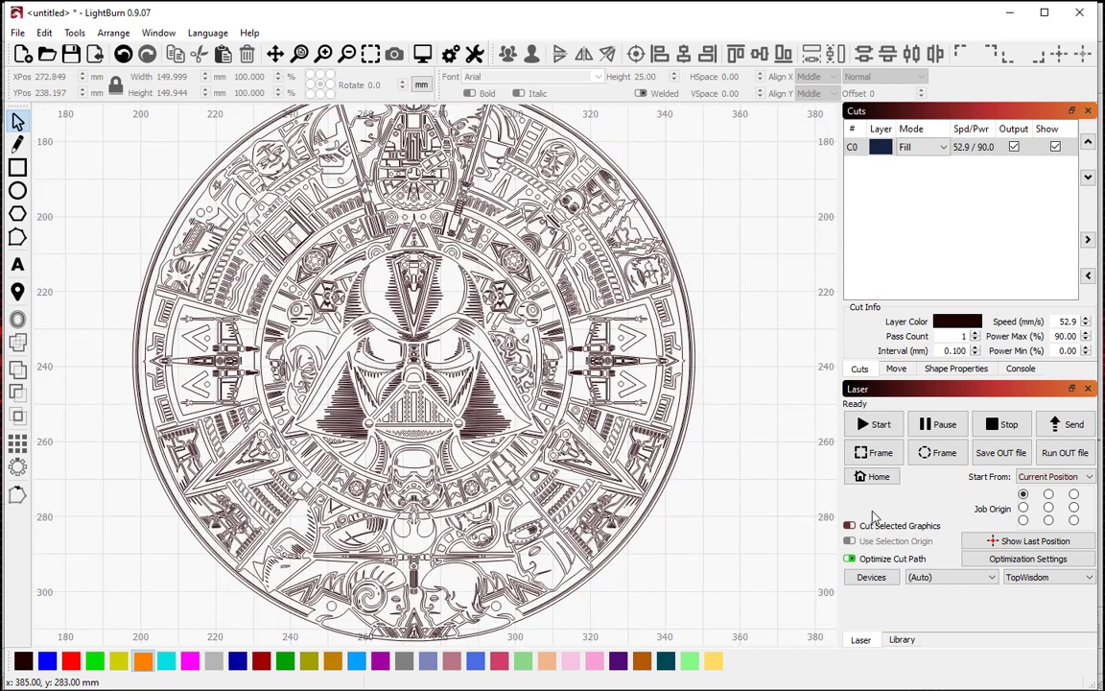